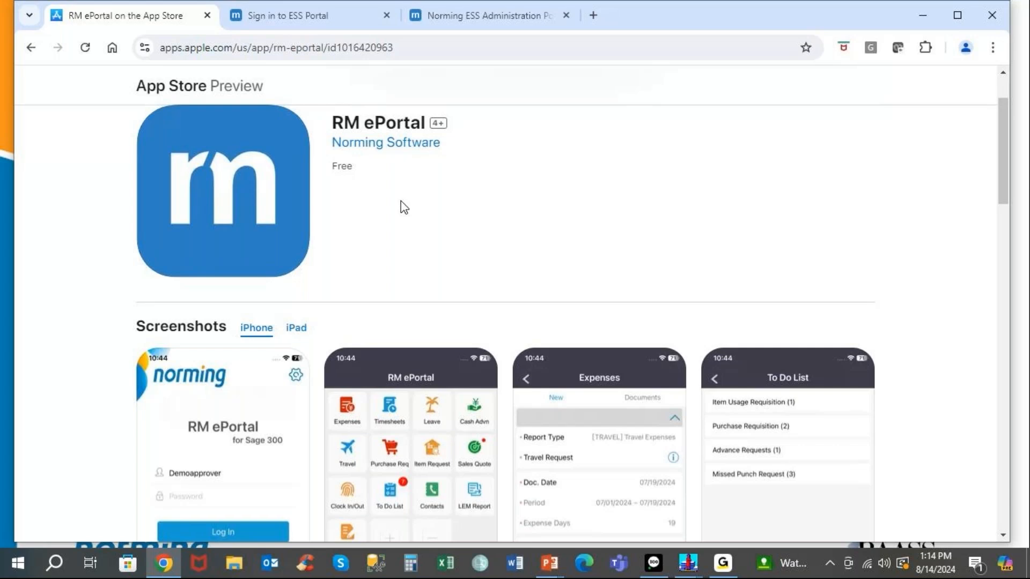
Sign in from the ESS tab with Resource Manager PJC Projects as the Company ID.
{"action": "left_click", "coordinate": [276, 14]}
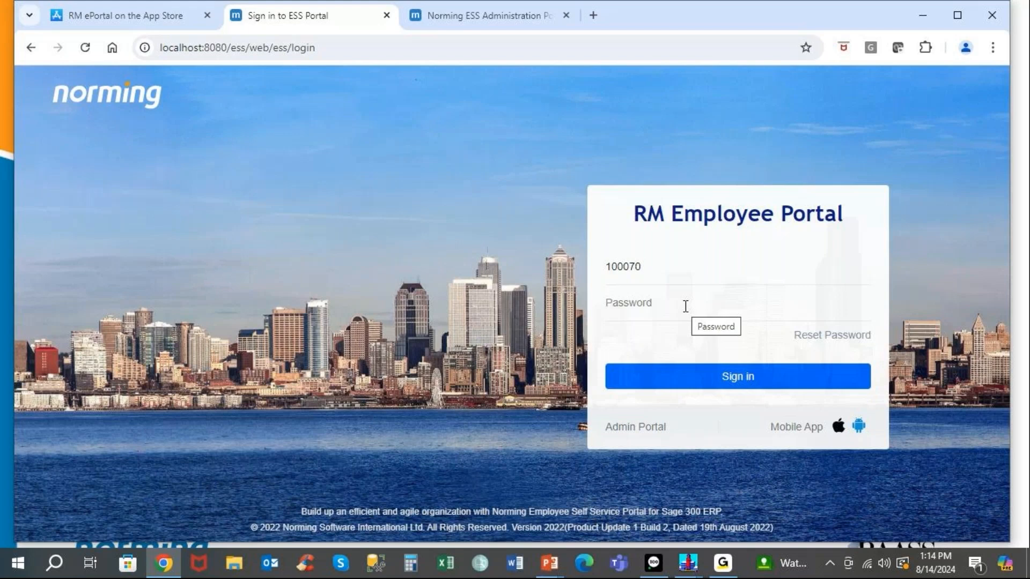
{"action": "key", "text": "Return"}
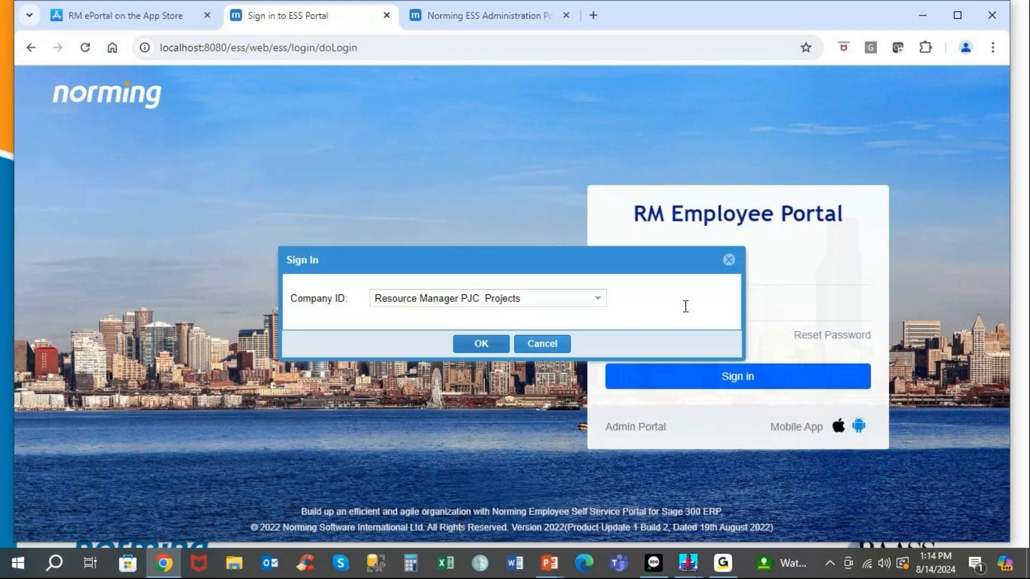
{"action": "left_click", "coordinate": [597, 299]}
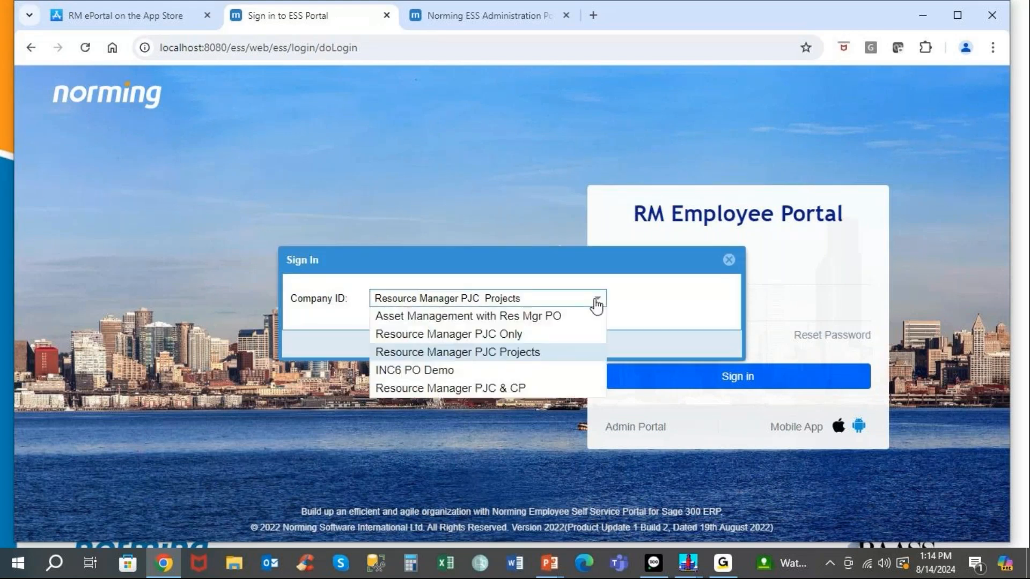
{"action": "left_click", "coordinate": [511, 353]}
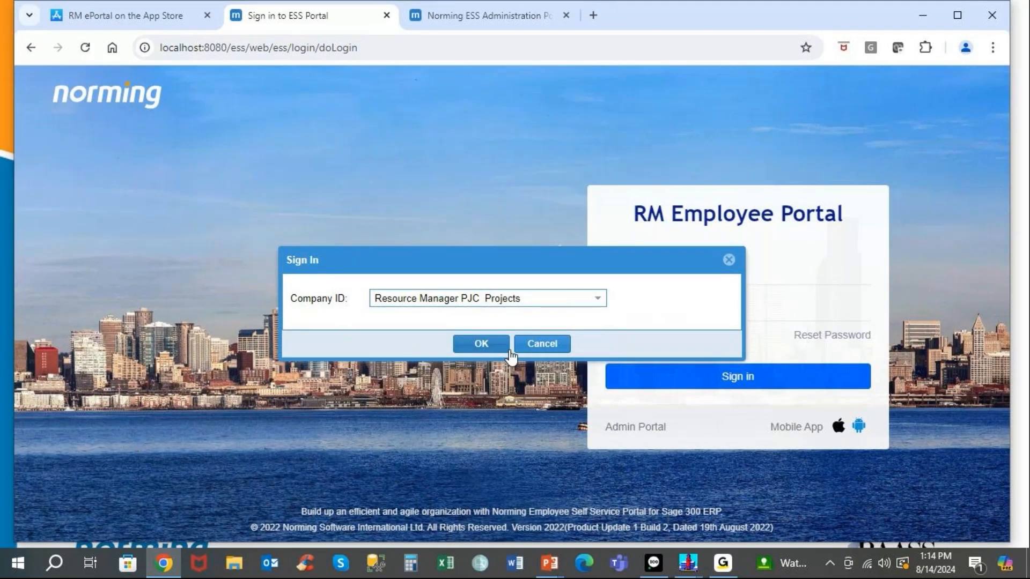
{"action": "left_click", "coordinate": [481, 344]}
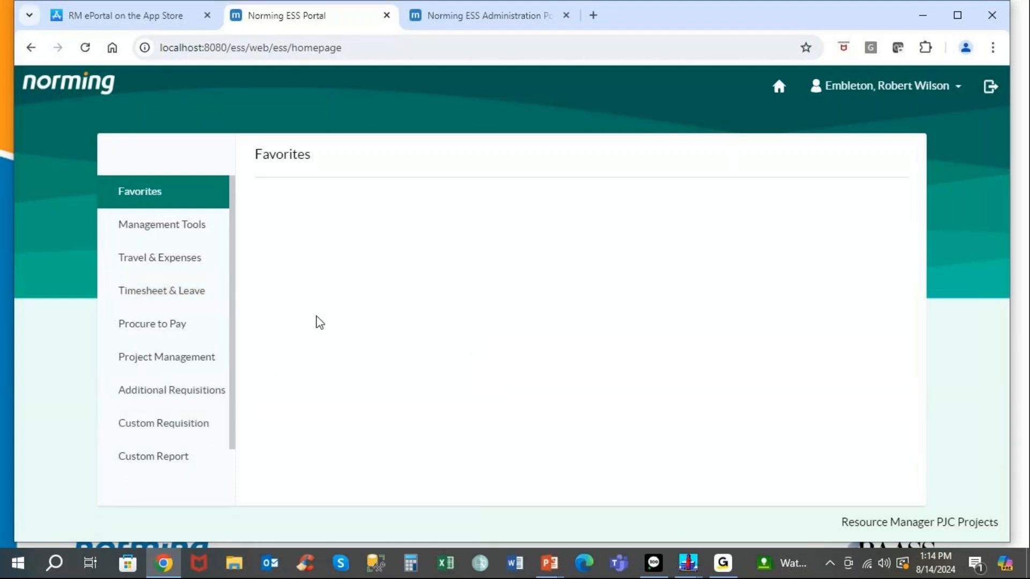
Open the Purchase Requisition tile under Procure to Pay to list the 5 open requisitions.
{"action": "left_click", "coordinate": [161, 331]}
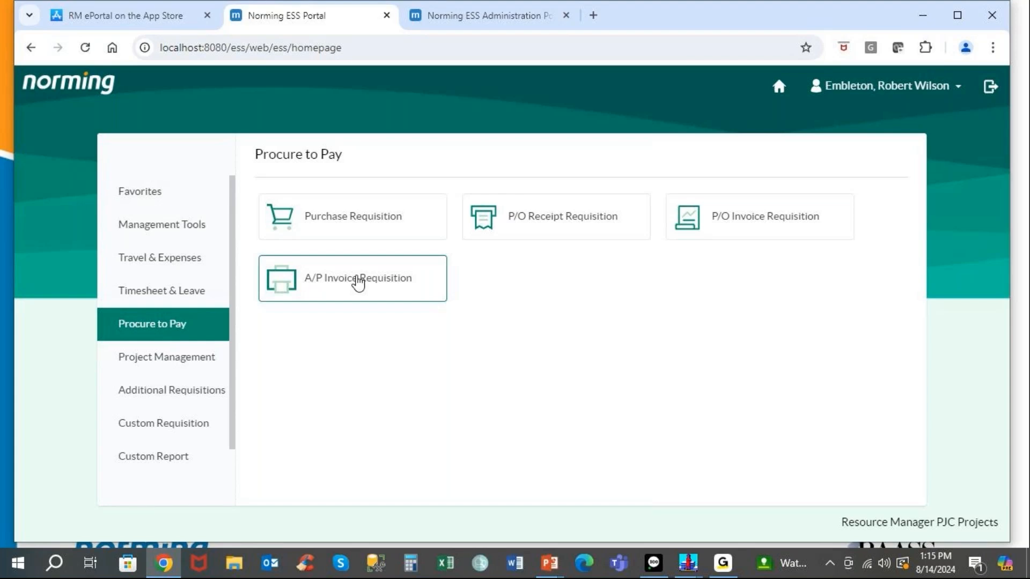
{"action": "left_click", "coordinate": [363, 216]}
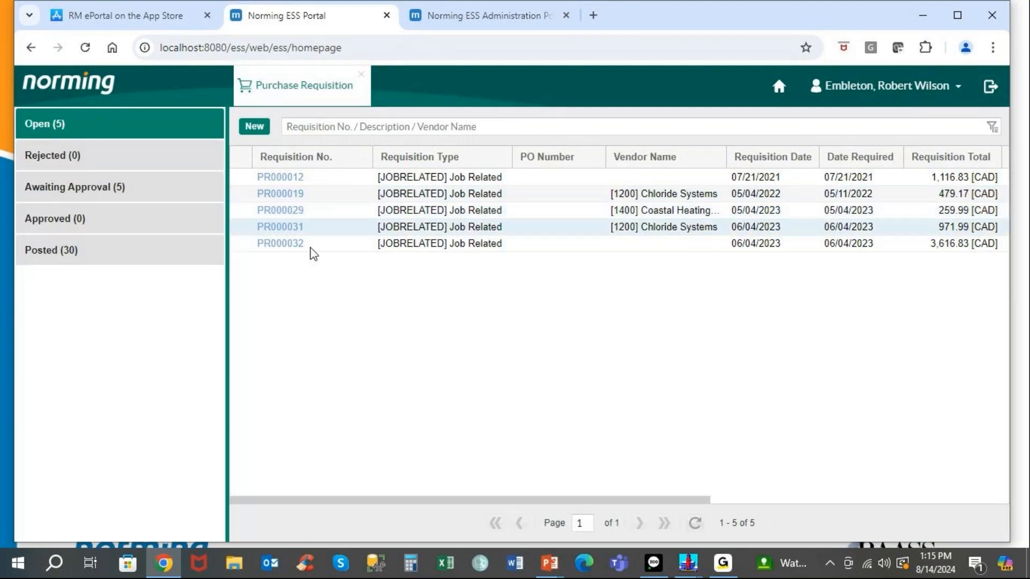
Filter to Open requisitions and open PR000019 (Chloride Systems, total 479.17).
{"action": "left_click", "coordinate": [93, 198]}
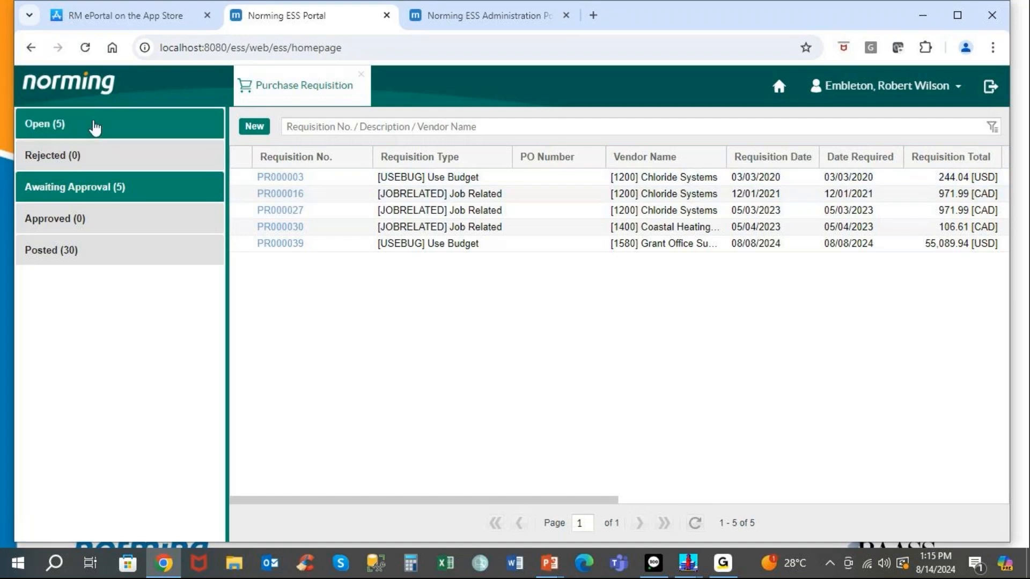
{"action": "left_click", "coordinate": [95, 125]}
{"action": "left_click", "coordinate": [309, 197]}
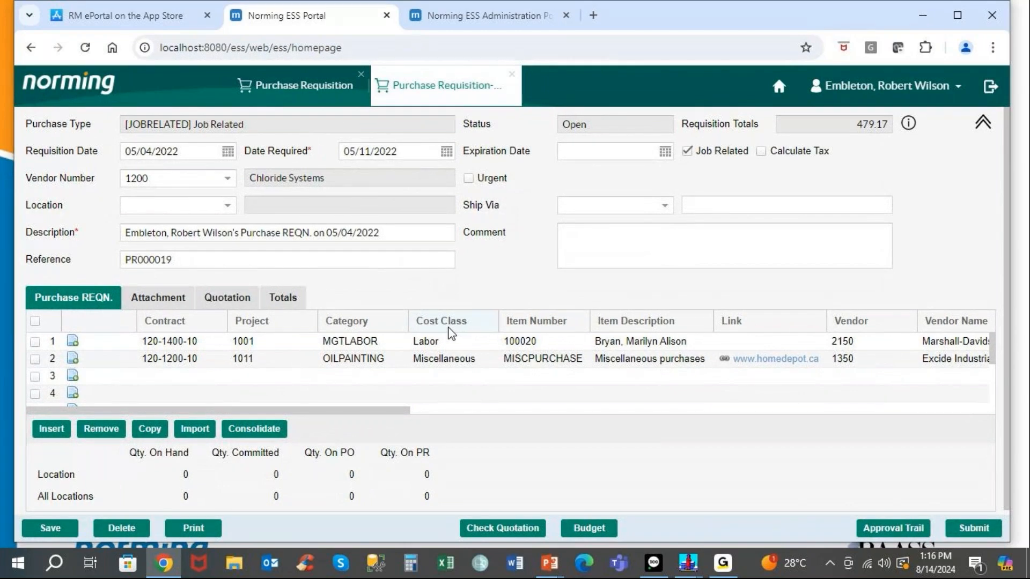
View PR000019's attached contract, then its Chloride Systems vs Marshall-Davidson quotation comparison.
{"action": "left_click", "coordinate": [167, 304]}
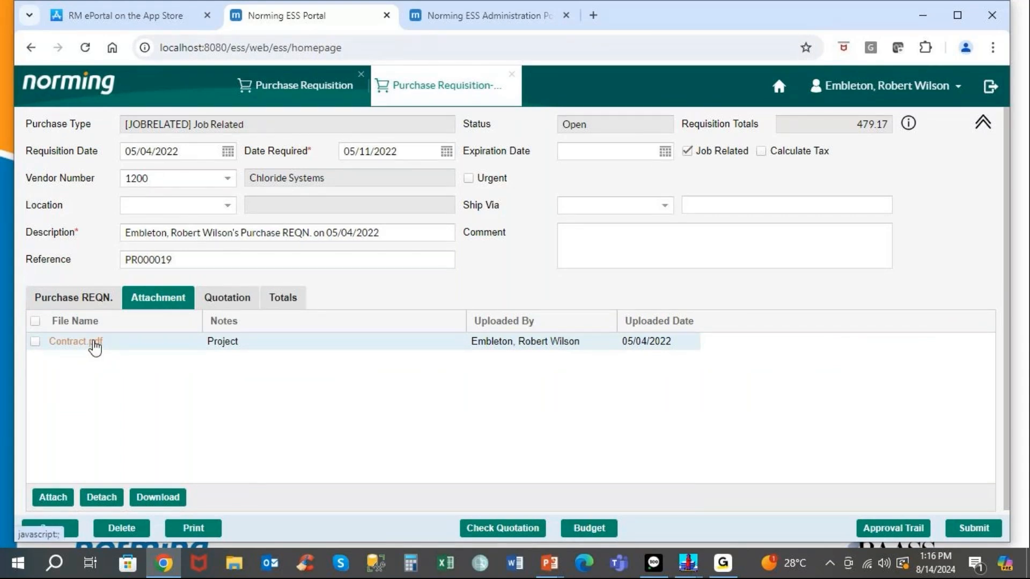
{"action": "left_click", "coordinate": [209, 298]}
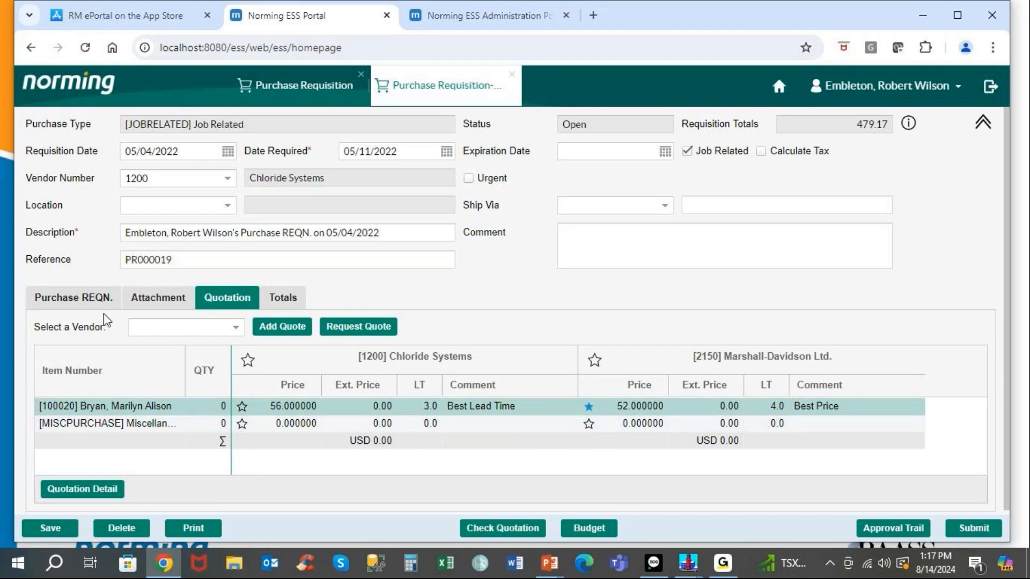
Close PR000019 without saving and reload the list of 5 open requisitions.
{"action": "left_click", "coordinate": [88, 305]}
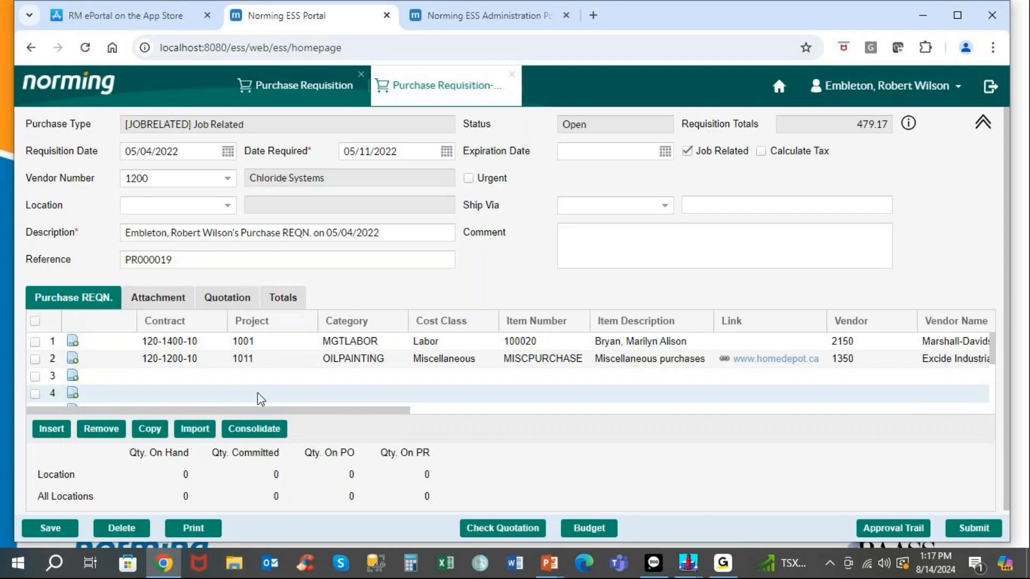
{"action": "left_click", "coordinate": [512, 75]}
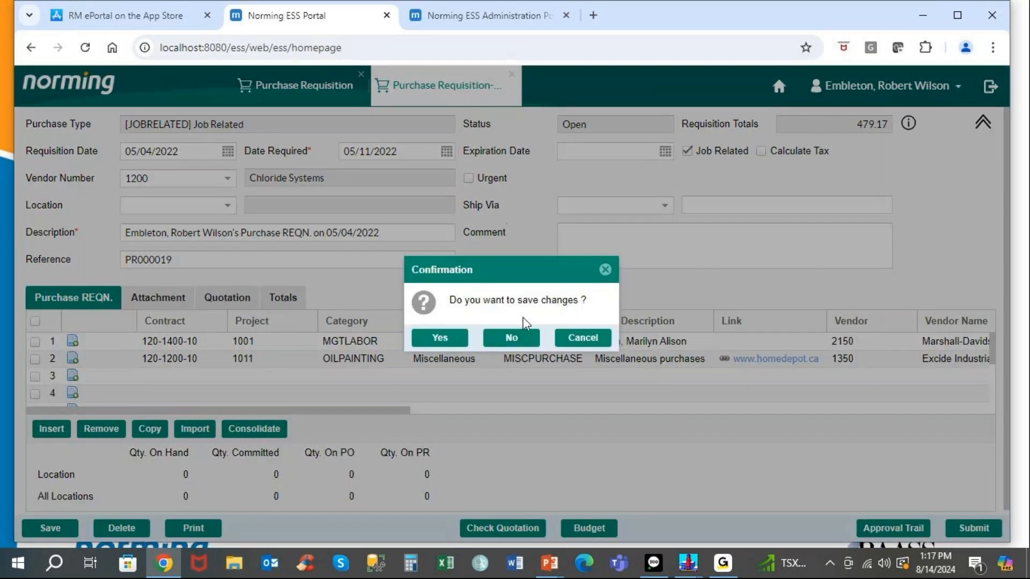
{"action": "left_click", "coordinate": [511, 337]}
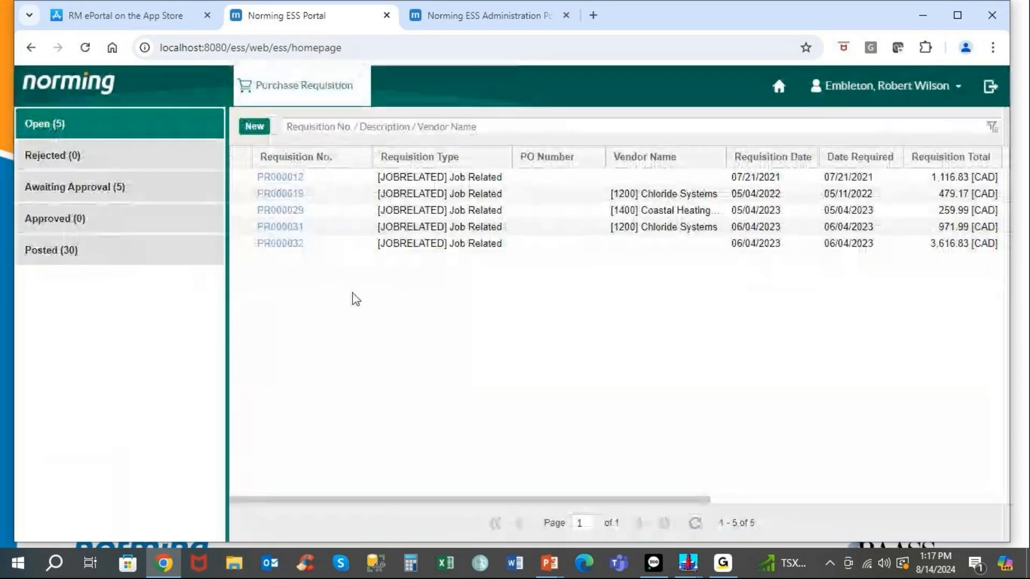
{"action": "left_click", "coordinate": [64, 132]}
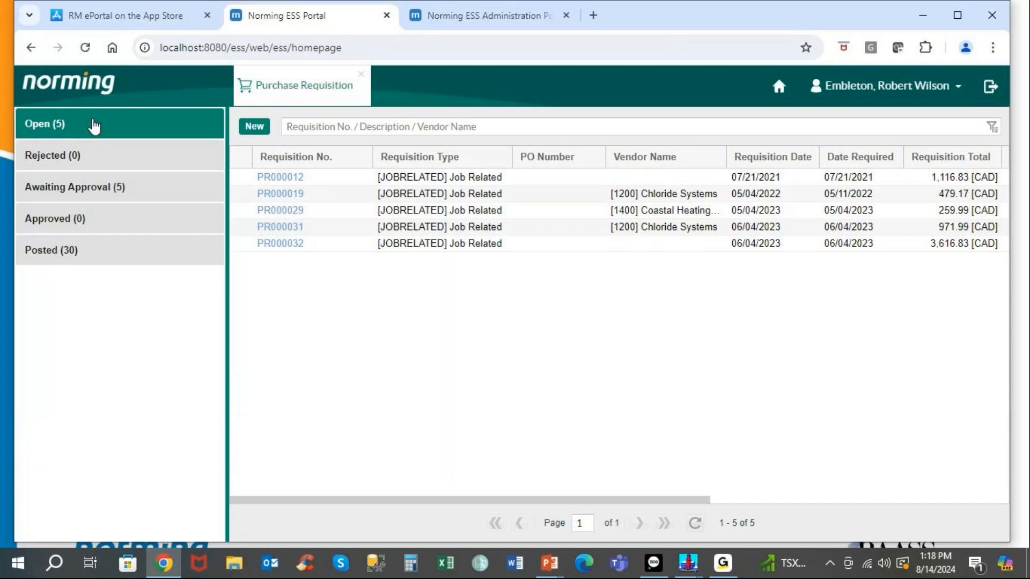
Look over the posted requisitions, then open awaiting-approval Use Budget requisition PR000003.
{"action": "left_click", "coordinate": [89, 200]}
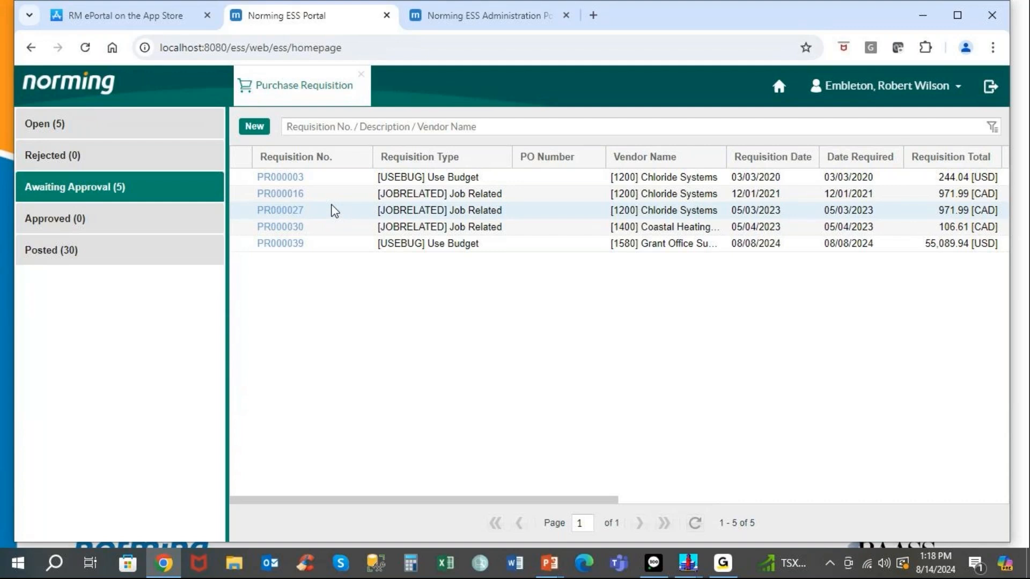
{"action": "left_click", "coordinate": [35, 257]}
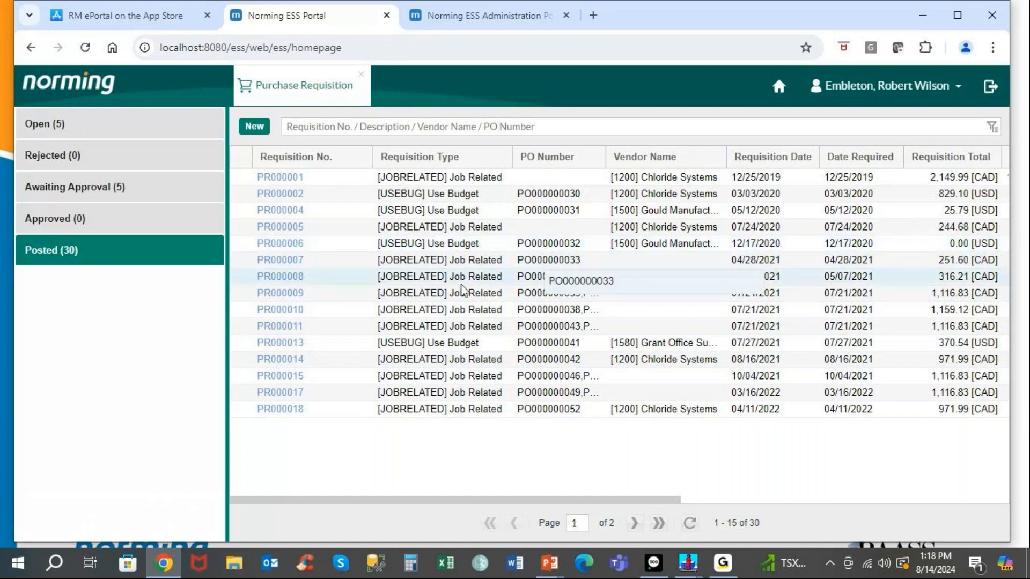
{"action": "left_click", "coordinate": [85, 189]}
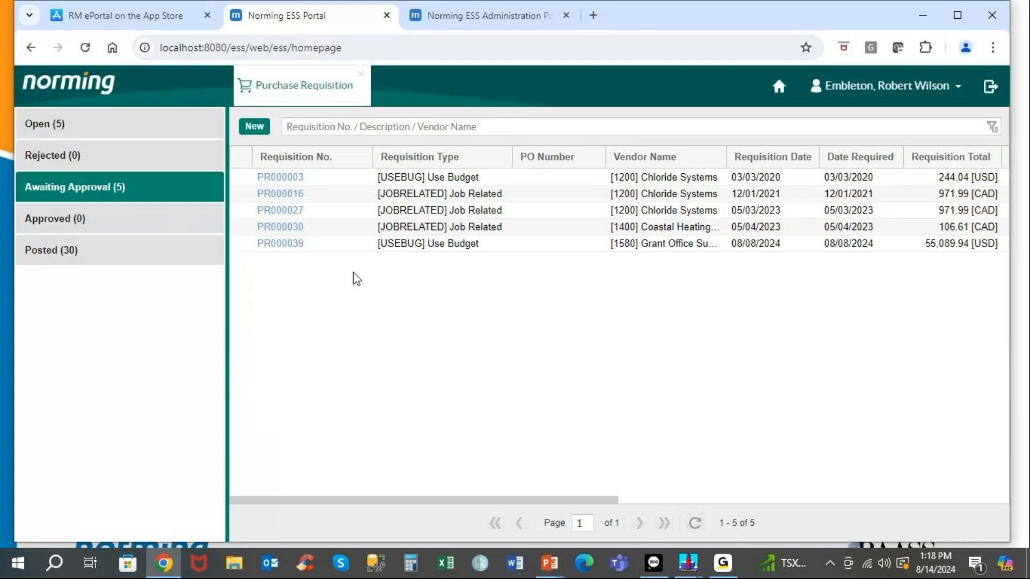
{"action": "left_click", "coordinate": [292, 183]}
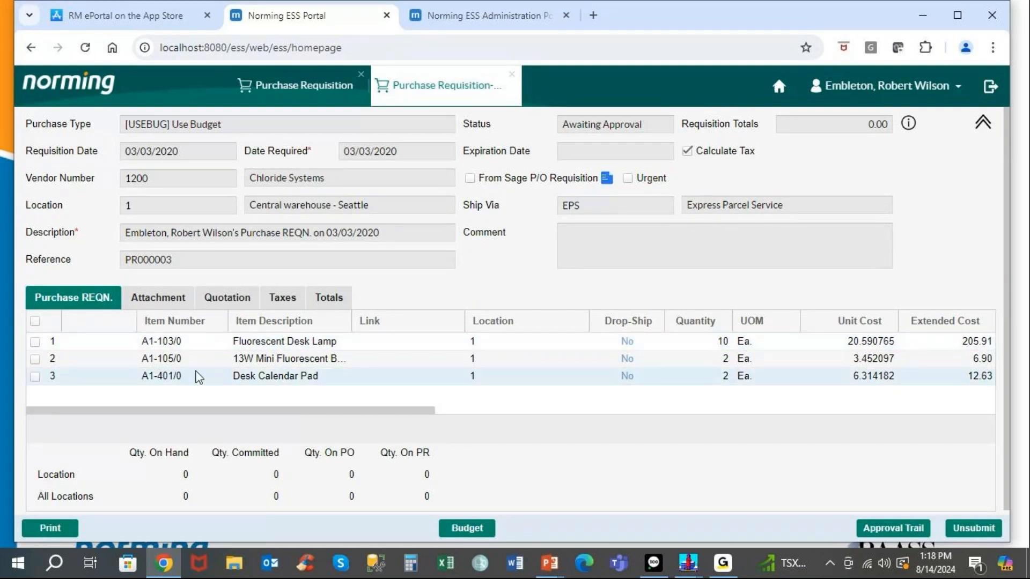
Review PR000003's approval trail and full workflow path, then close the trail and requisition.
{"action": "left_click", "coordinate": [885, 527]}
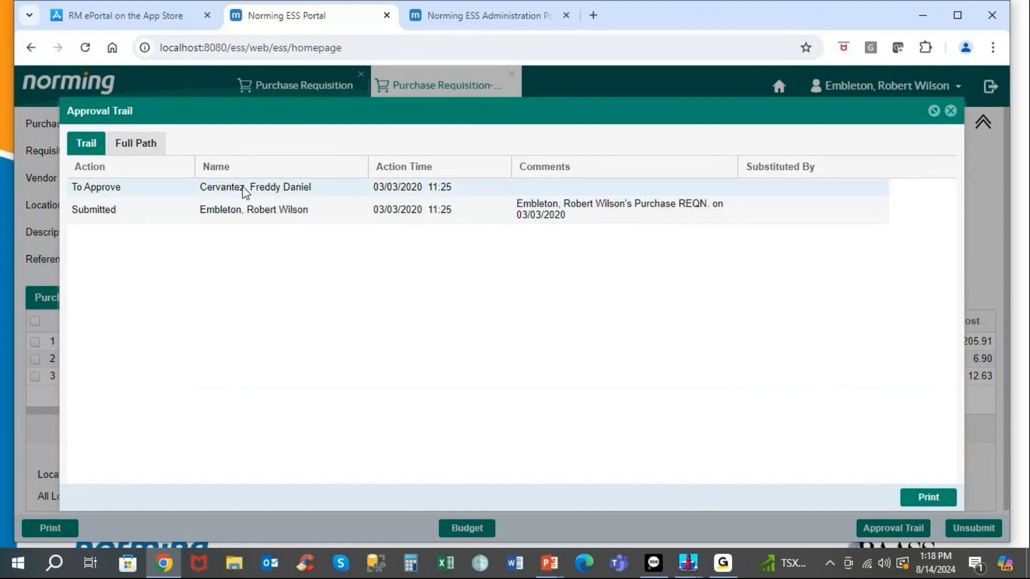
{"action": "left_click", "coordinate": [149, 149]}
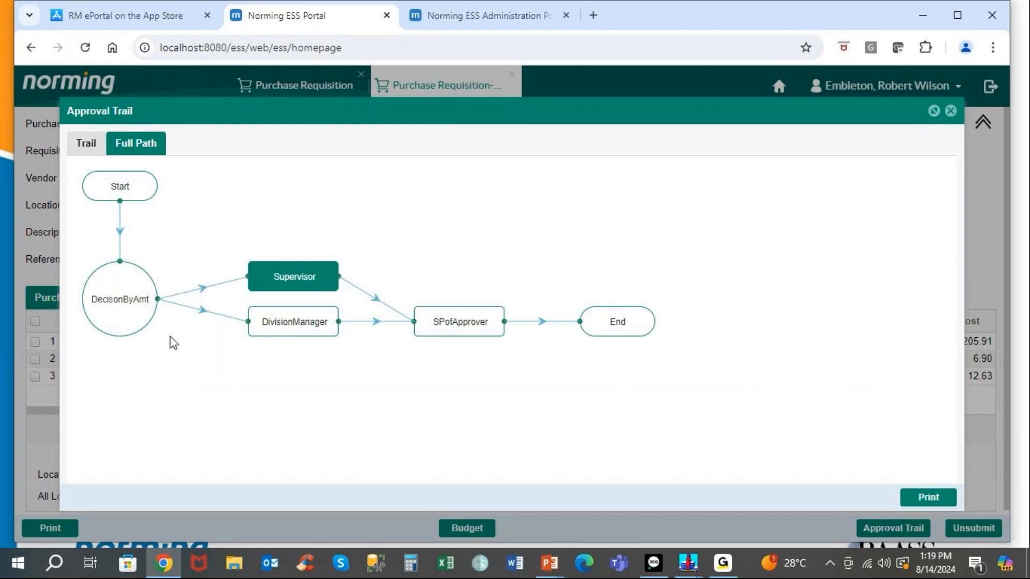
{"action": "mouse_move", "coordinate": [129, 317]}
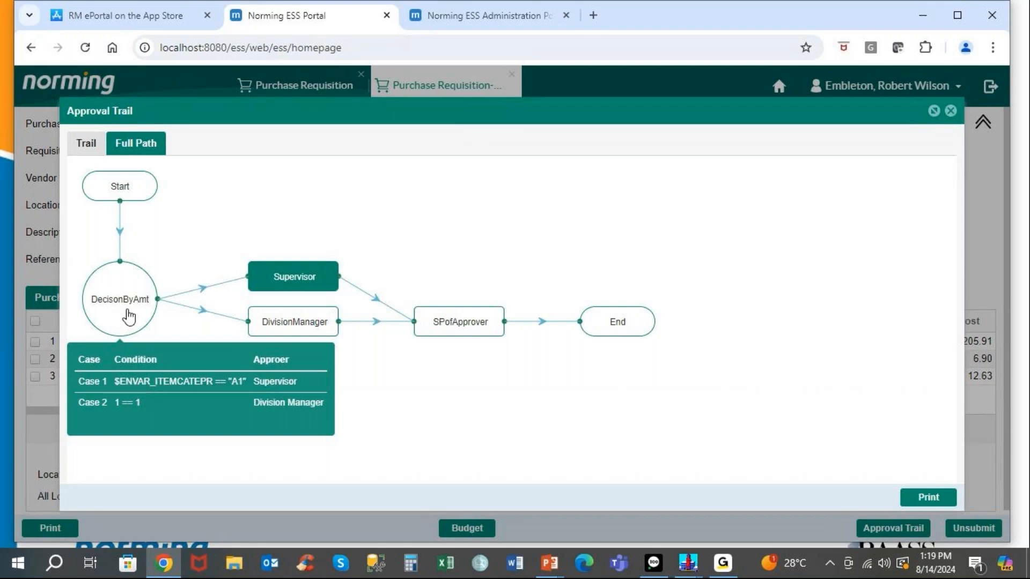
{"action": "left_click", "coordinate": [89, 144]}
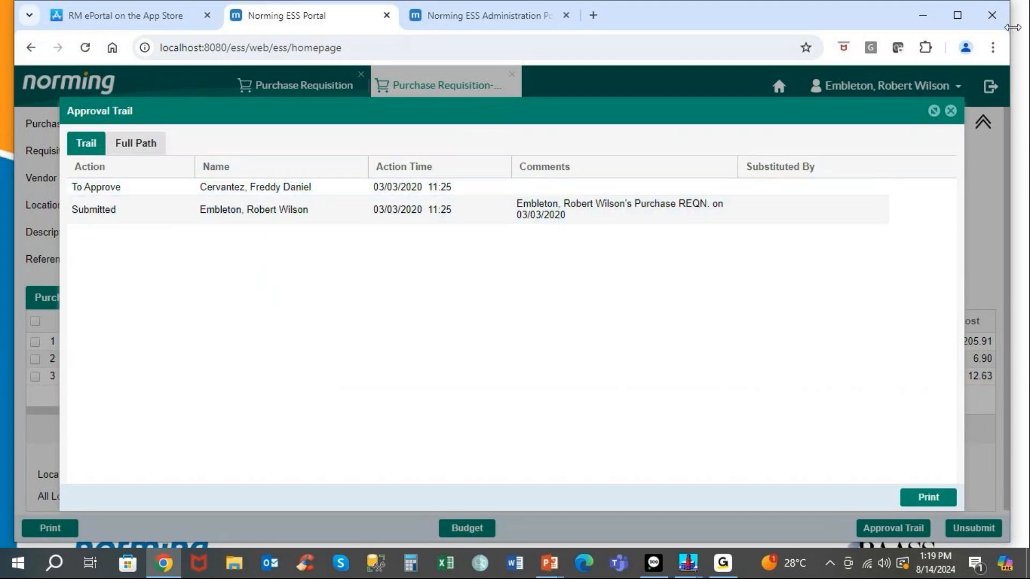
{"action": "left_click", "coordinate": [952, 108]}
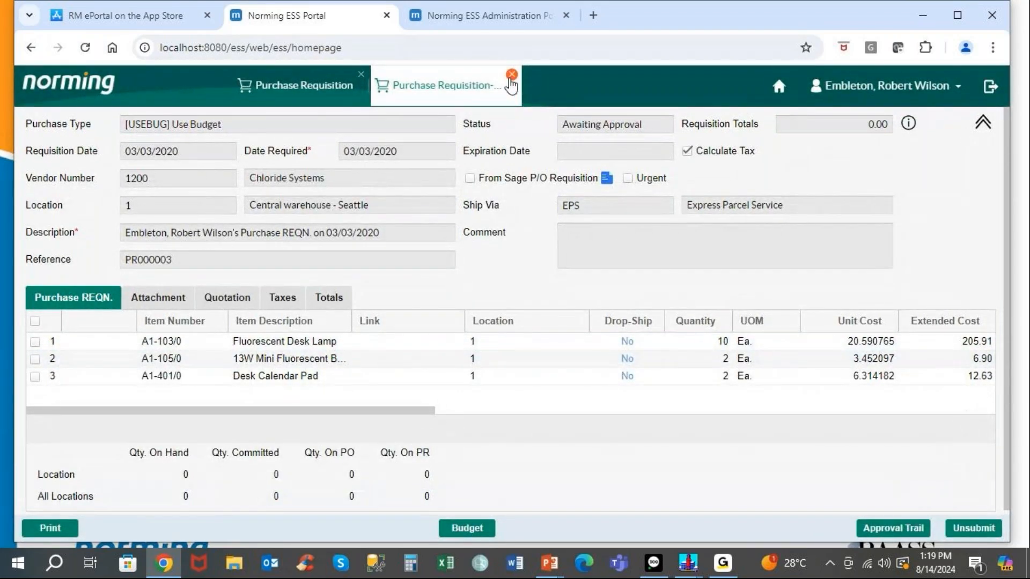
{"action": "left_click", "coordinate": [512, 74]}
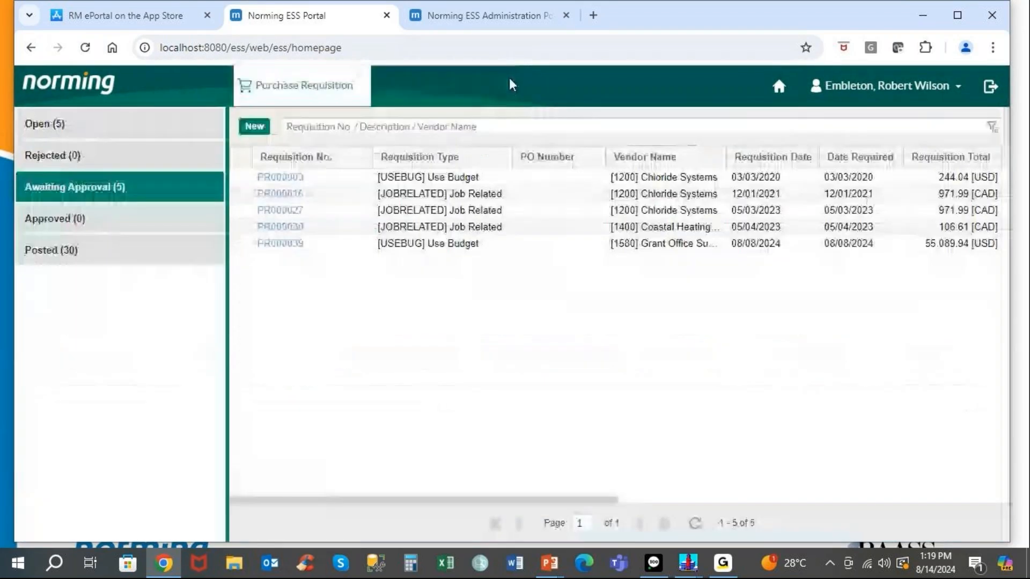
Open PR000039 and review its approval trail and full workflow path before closing the trail.
{"action": "left_click", "coordinate": [288, 248]}
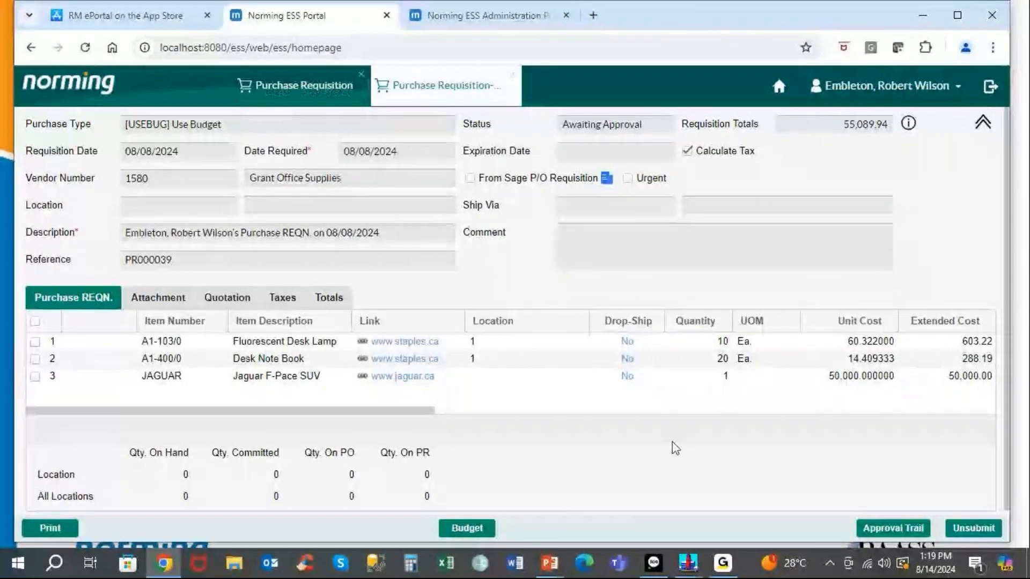
{"action": "left_click", "coordinate": [891, 528]}
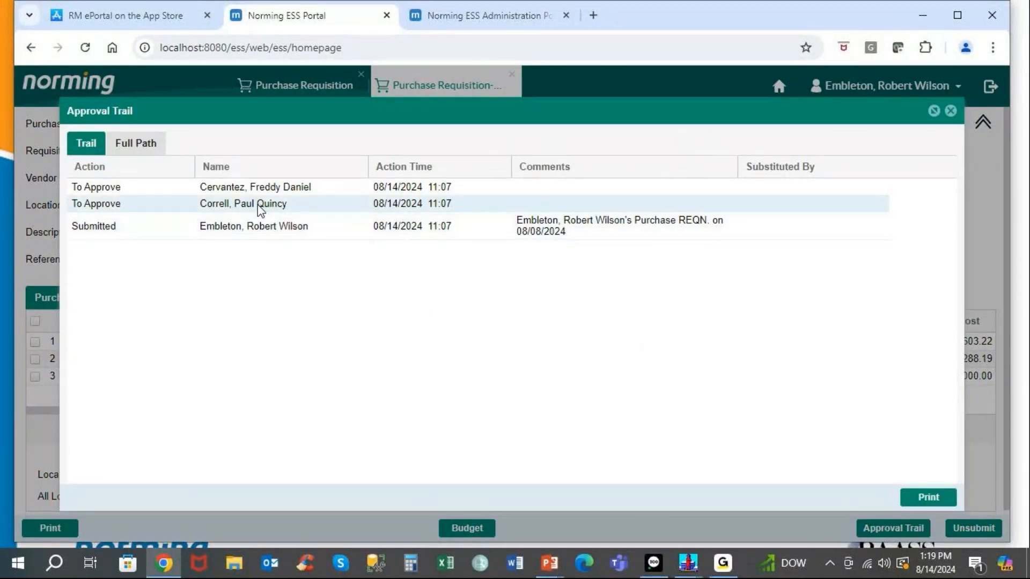
{"action": "left_click", "coordinate": [141, 150]}
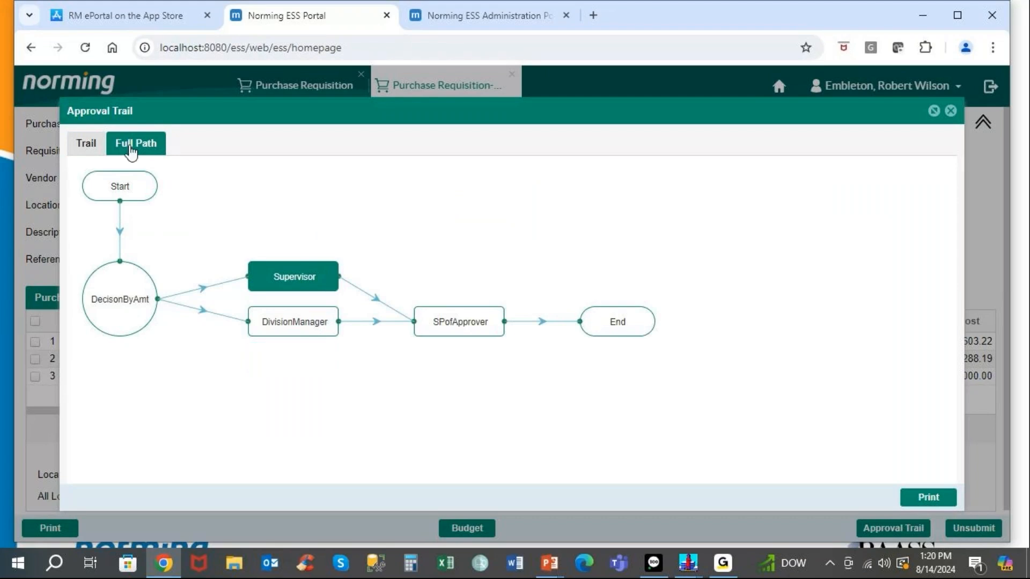
{"action": "left_click", "coordinate": [86, 144]}
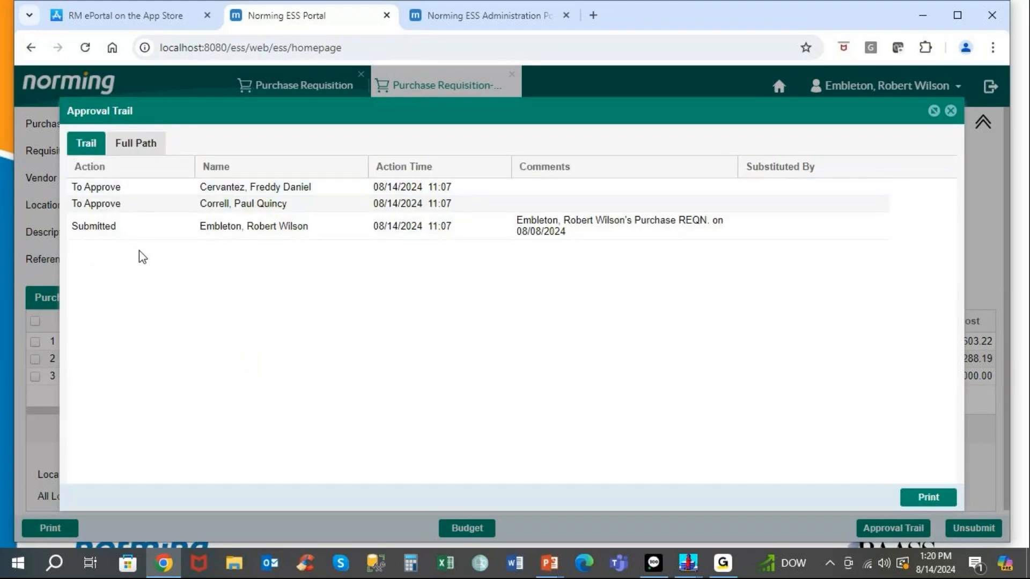
{"action": "left_click", "coordinate": [950, 111]}
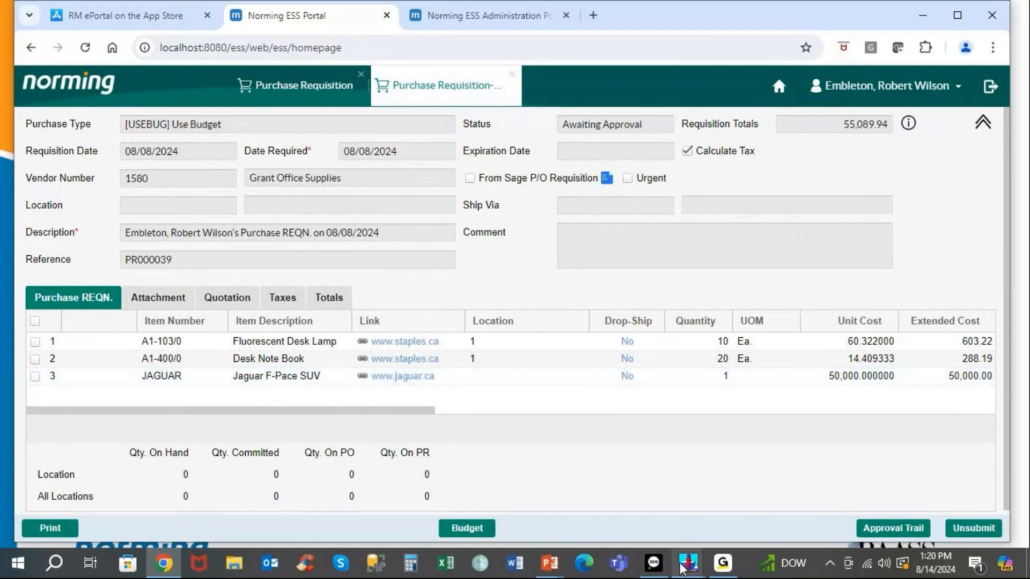
Switch to ENPJCP's R/M Employee Register showing the requisitioner's employee record.
{"action": "mouse_move", "coordinate": [684, 568]}
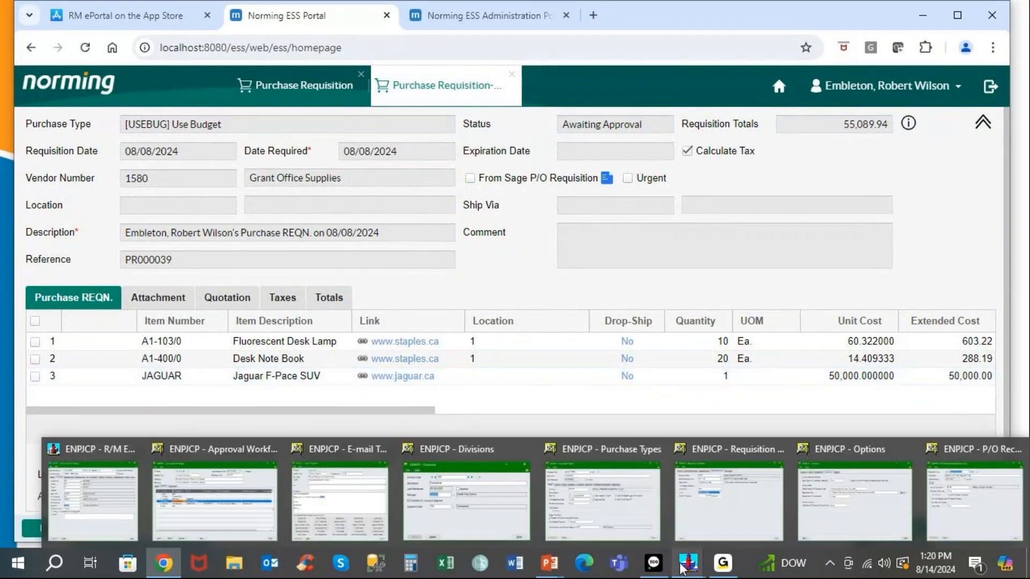
{"action": "left_click", "coordinate": [128, 498]}
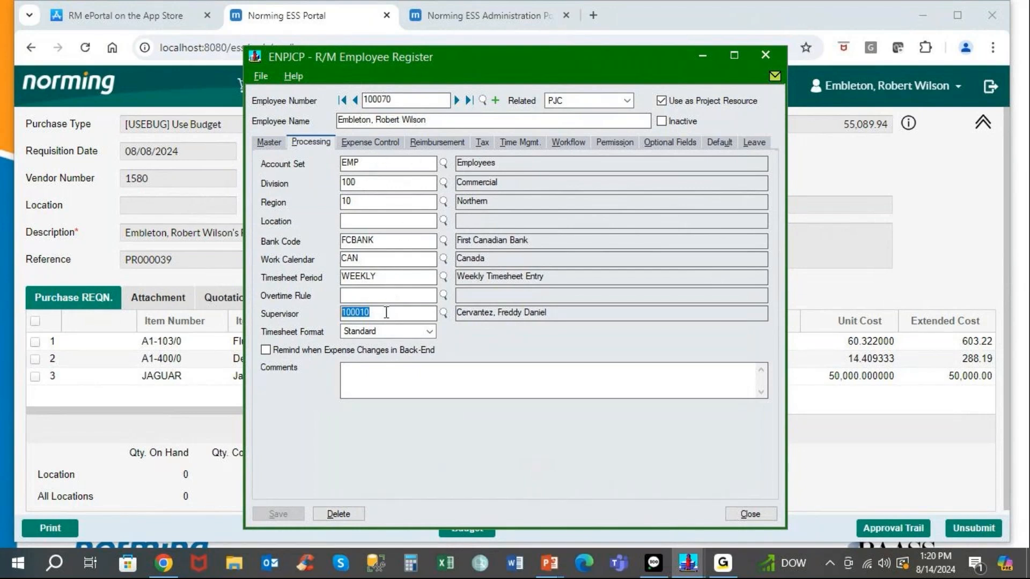
Check division 100 in the Divisions window, then minimize Divisions, Approval Workflows and Employee Register.
{"action": "left_click", "coordinate": [689, 563]}
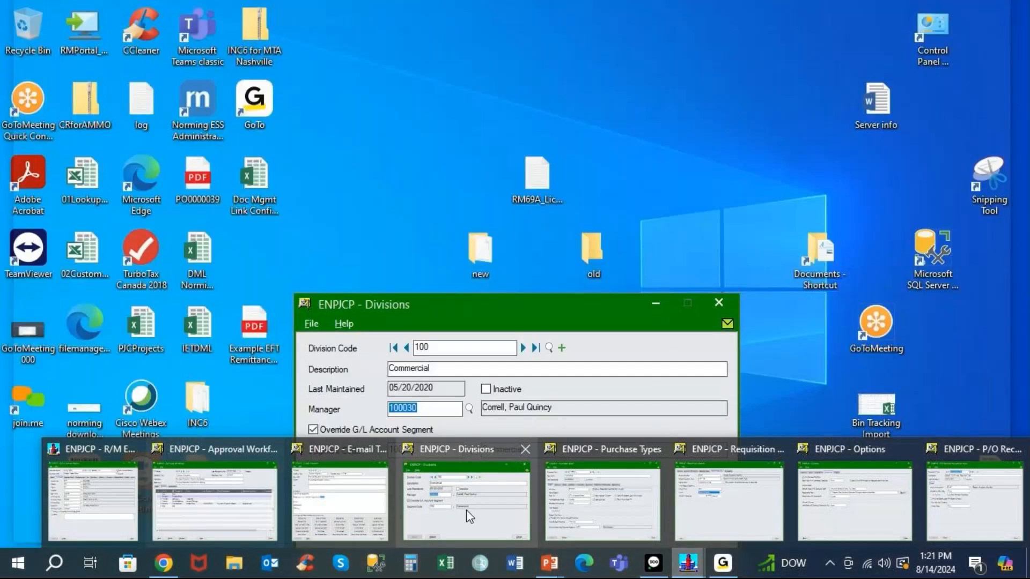
{"action": "left_click", "coordinate": [466, 510]}
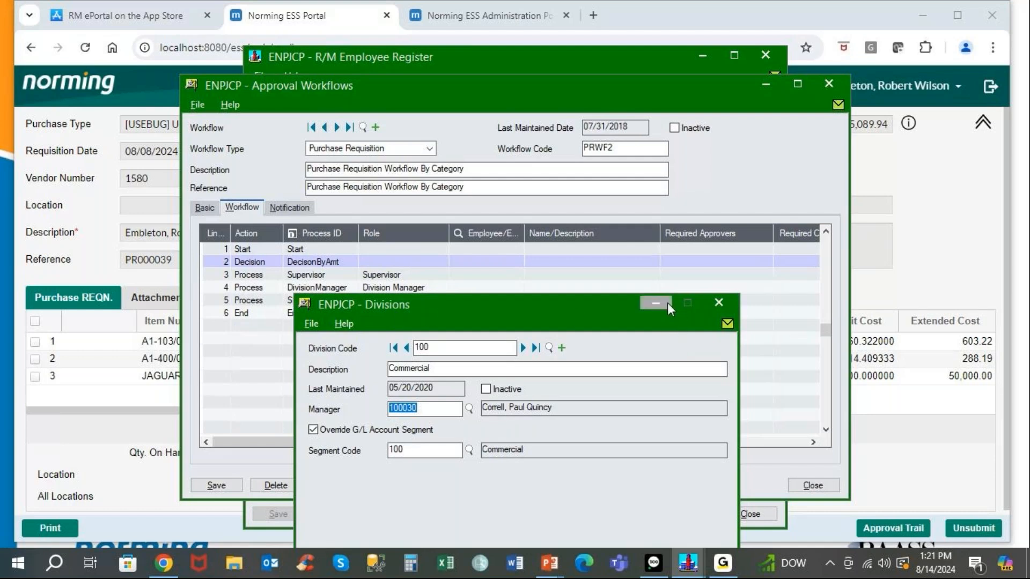
{"action": "left_click", "coordinate": [652, 304]}
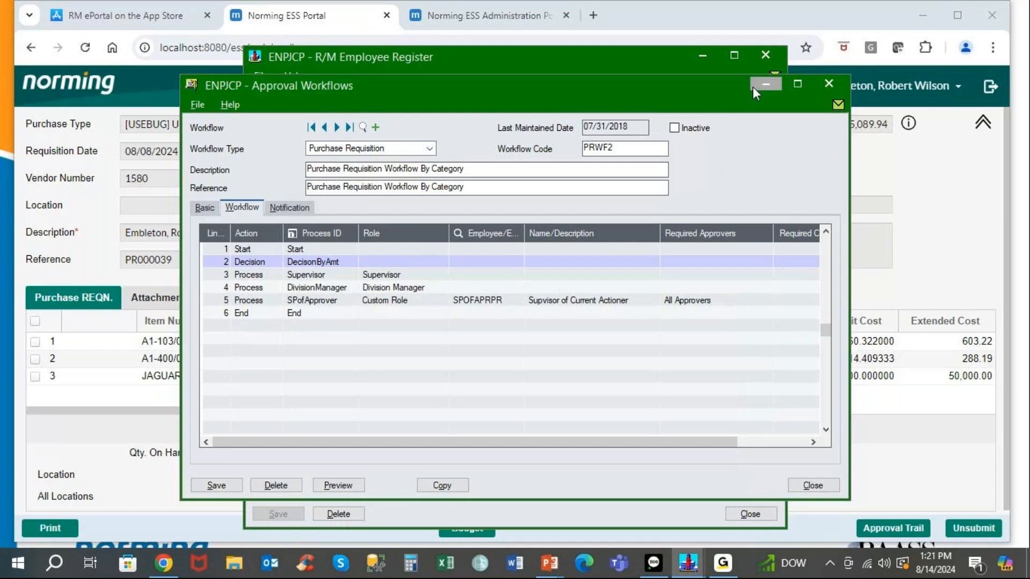
{"action": "left_click", "coordinate": [766, 84]}
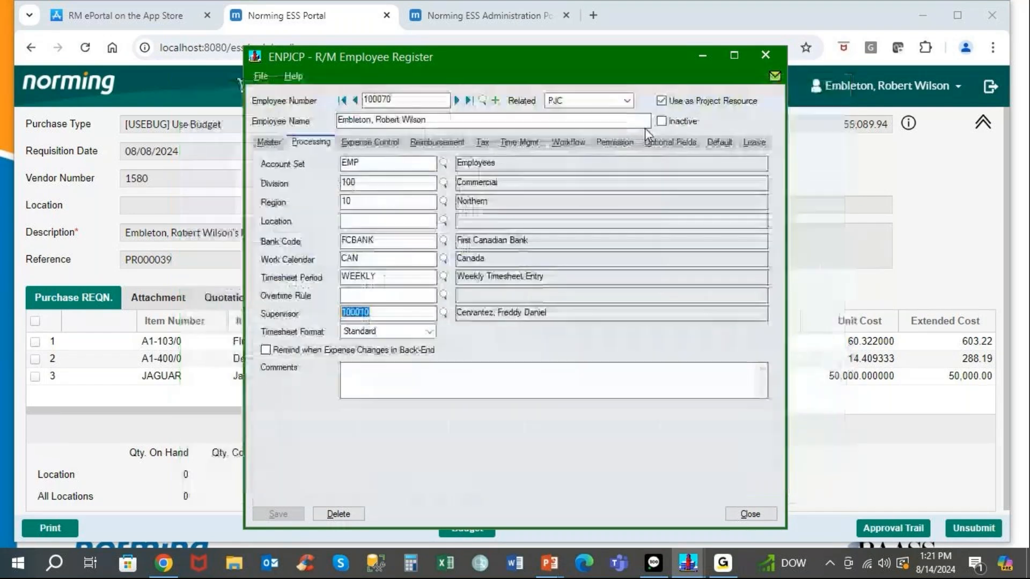
{"action": "left_click", "coordinate": [701, 55]}
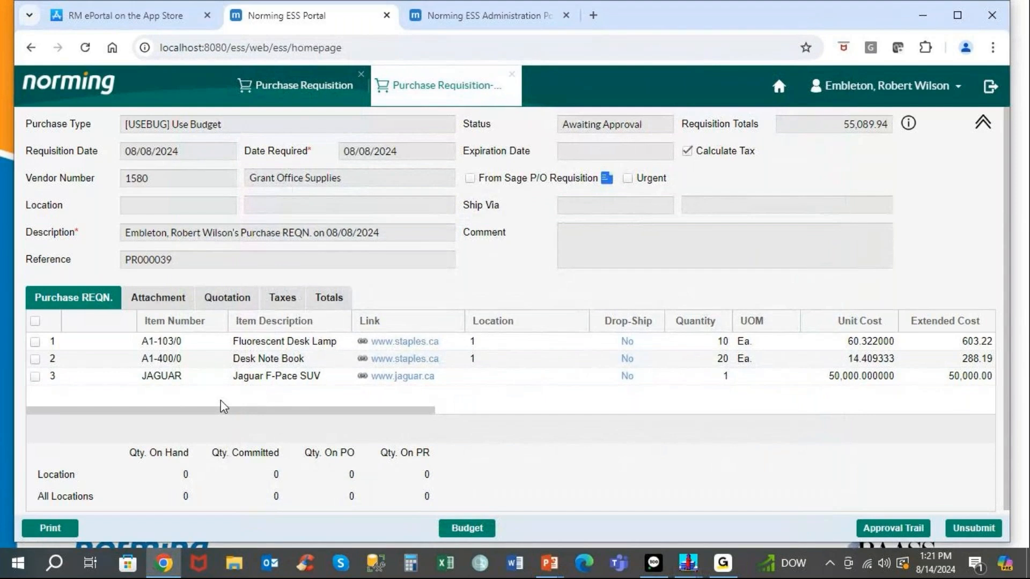
{"action": "left_click", "coordinate": [377, 343]}
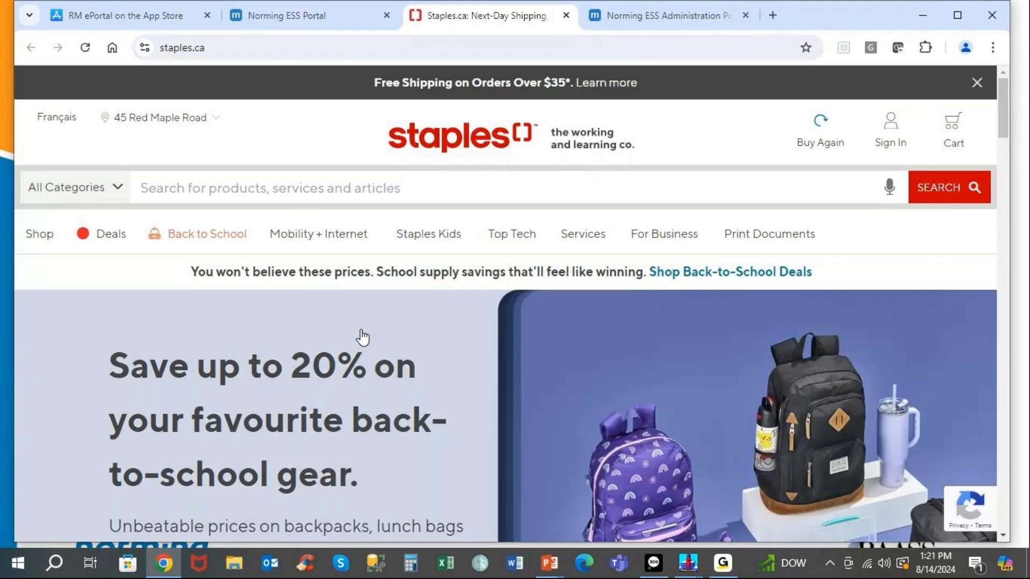
{"action": "left_click", "coordinate": [566, 15]}
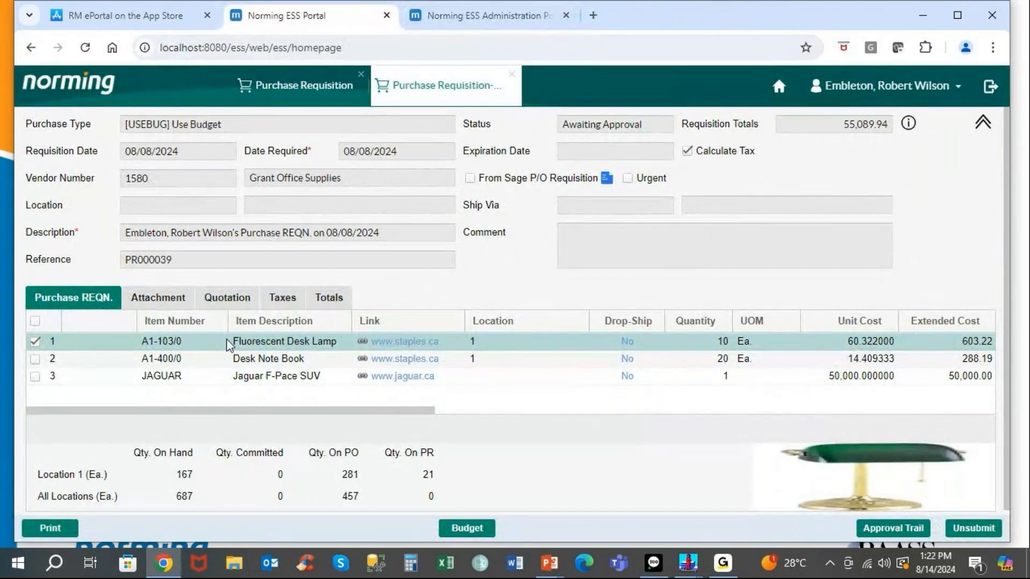
View the lamp picture enlarged, close PR000039, and list the Open (5) requisitions.
{"action": "left_click", "coordinate": [877, 477]}
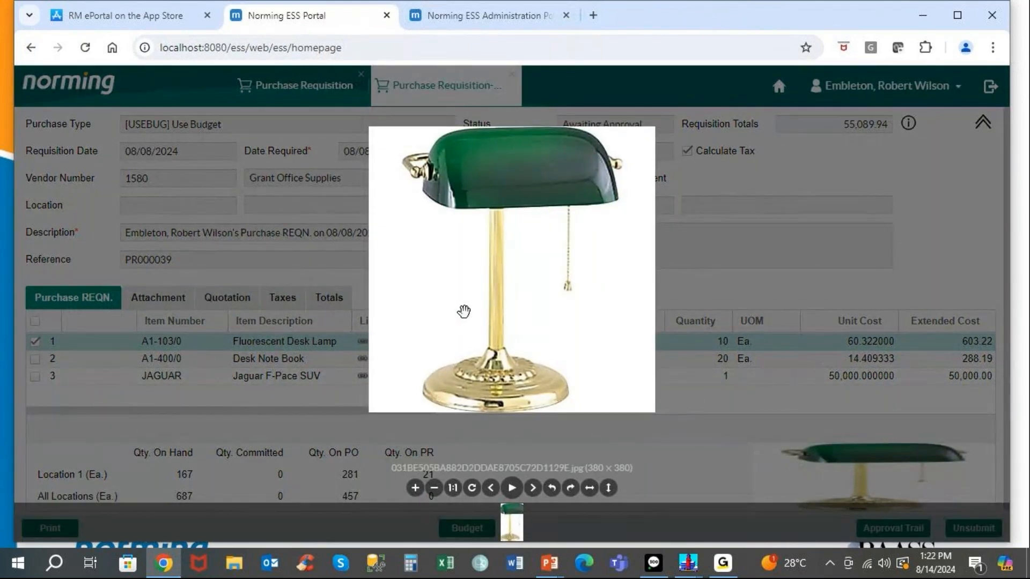
{"action": "left_click", "coordinate": [717, 178]}
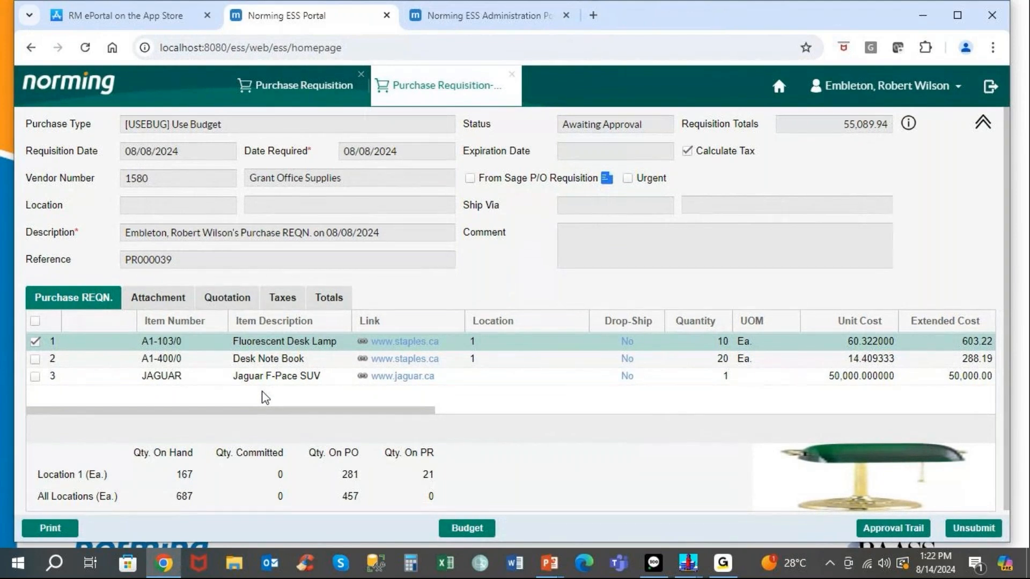
{"action": "left_click", "coordinate": [513, 75]}
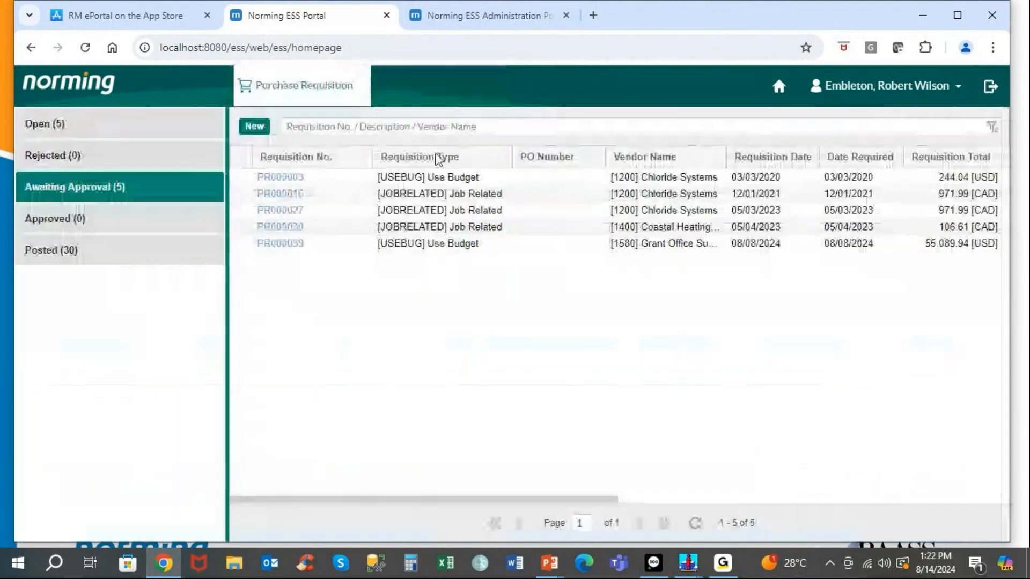
{"action": "left_click", "coordinate": [187, 126]}
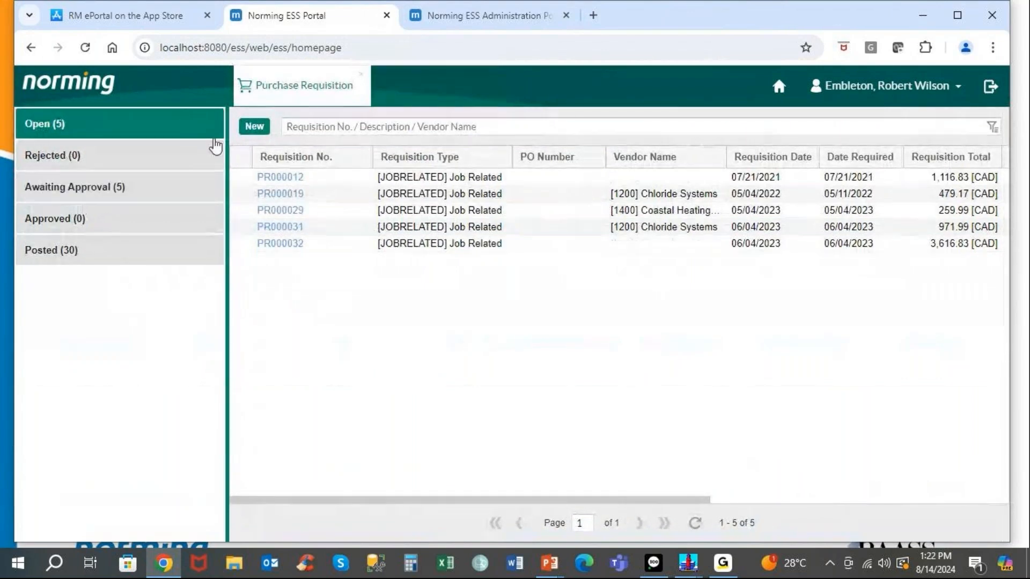
Start a new purchase requisition with purchase type [USEBUG] Use Budget.
{"action": "left_click", "coordinate": [253, 127]}
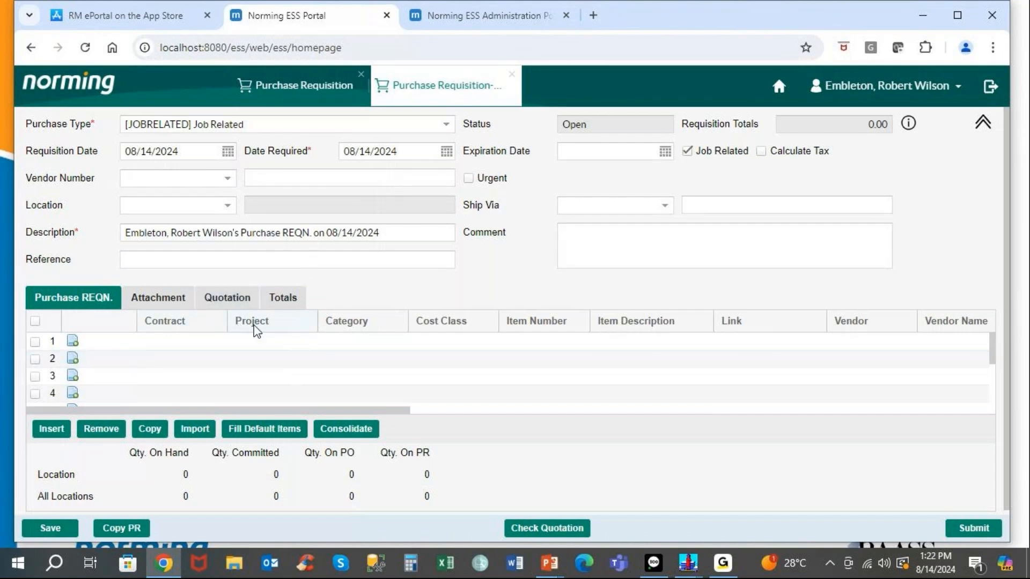
{"action": "left_click", "coordinate": [445, 125]}
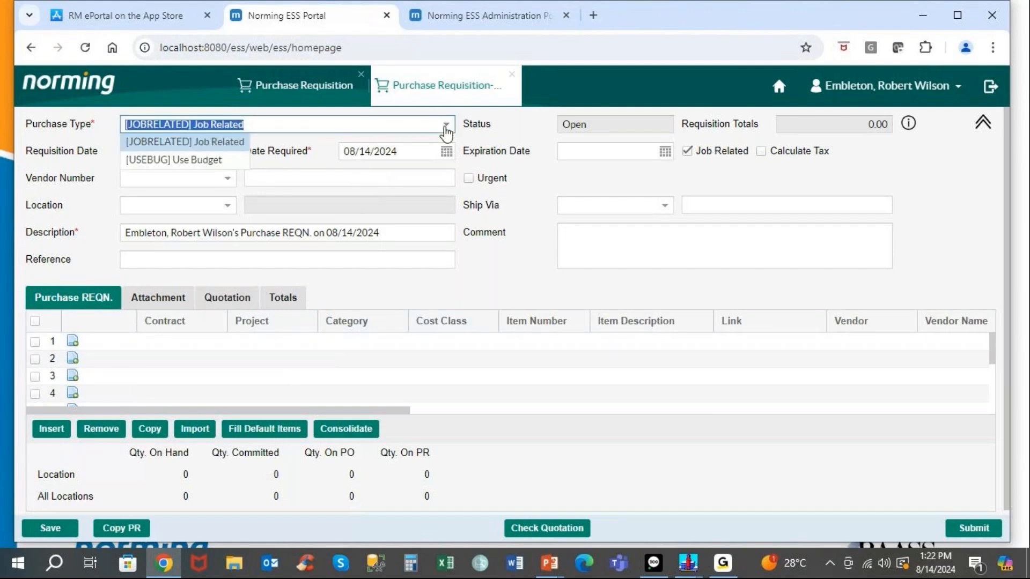
{"action": "left_click", "coordinate": [199, 161]}
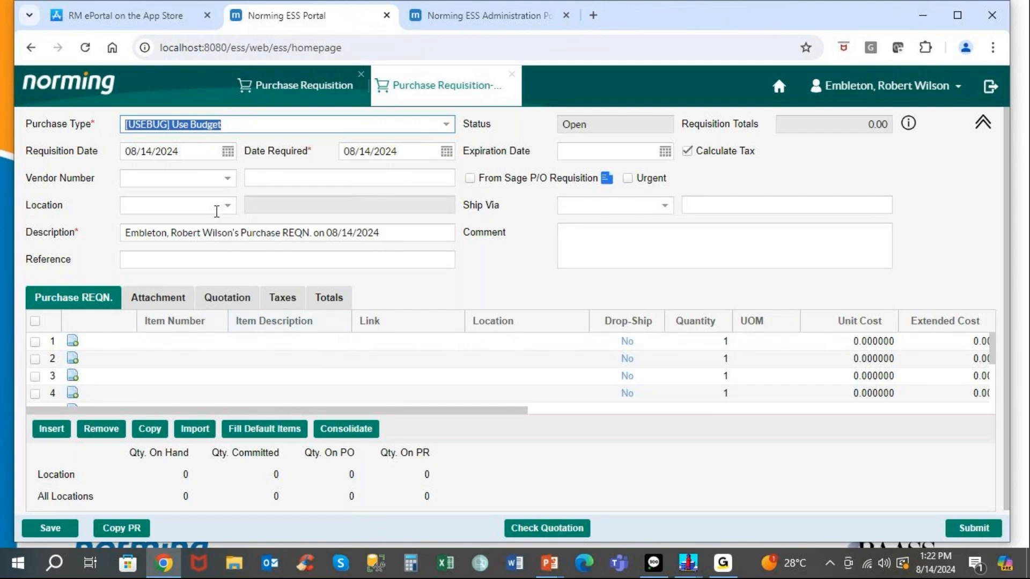
Set vendor 1500 Gould Manufacturing Ltd. and location 1, Central warehouse - Seattle.
{"action": "left_click", "coordinate": [229, 181]}
{"action": "left_click", "coordinate": [229, 180]}
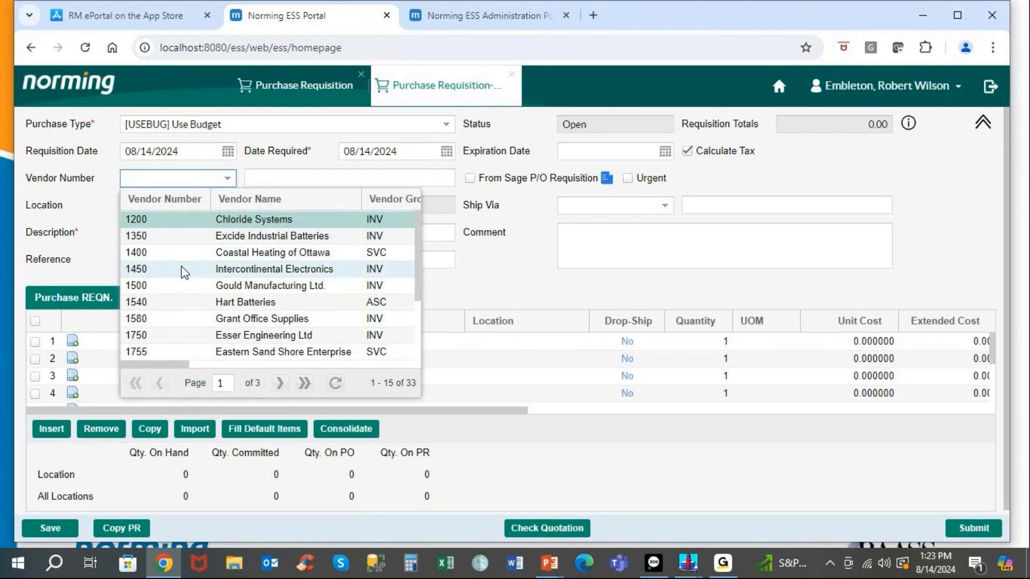
{"action": "left_click", "coordinate": [182, 285]}
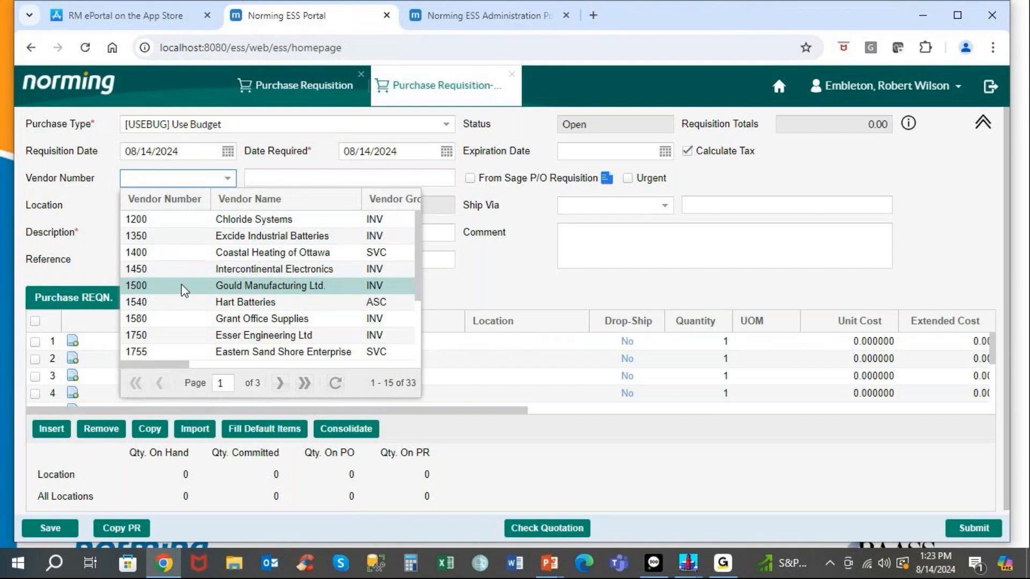
{"action": "left_click", "coordinate": [182, 284]}
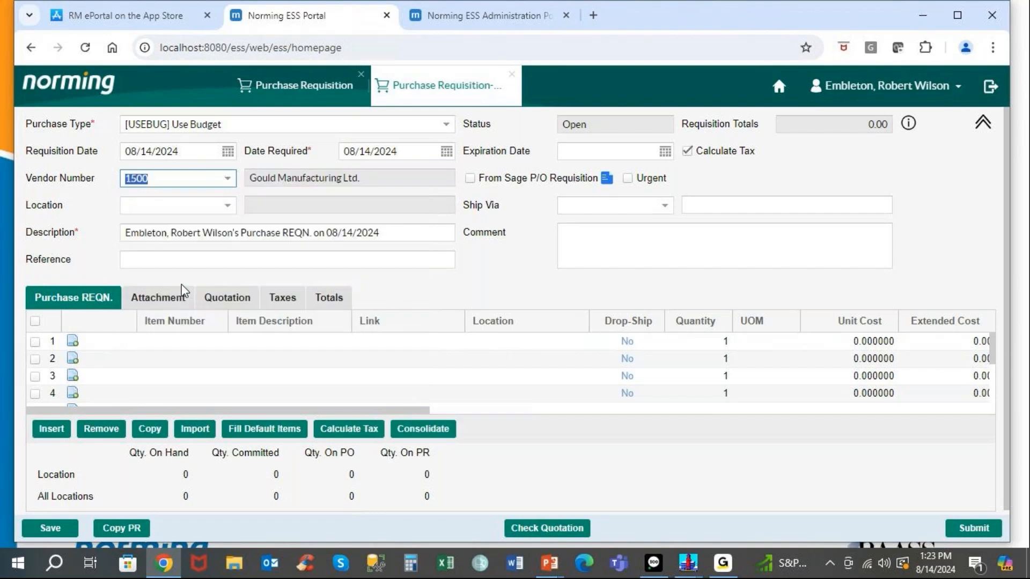
{"action": "left_click", "coordinate": [226, 206]}
{"action": "left_click", "coordinate": [168, 248]}
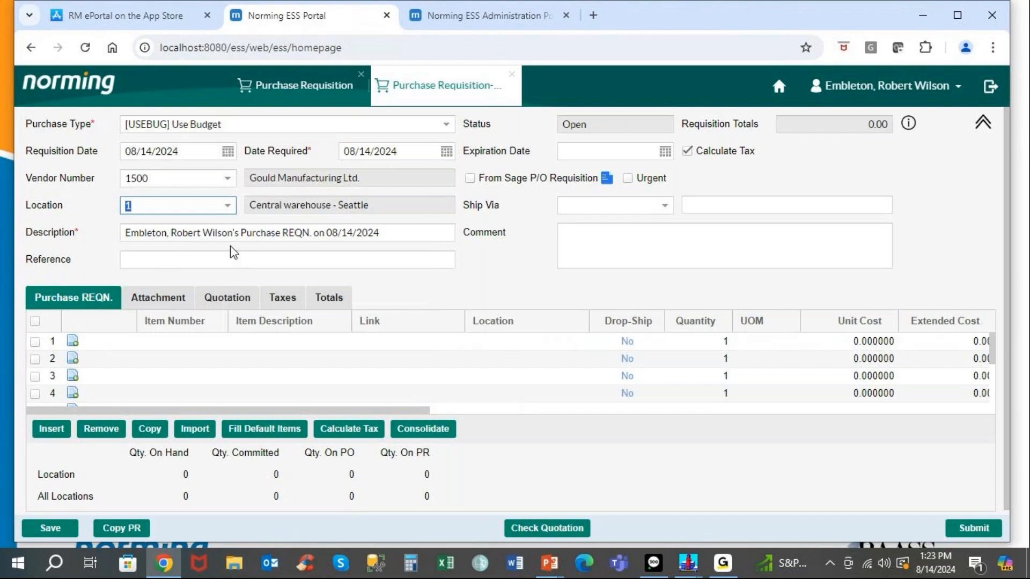
{"action": "left_click", "coordinate": [209, 342]}
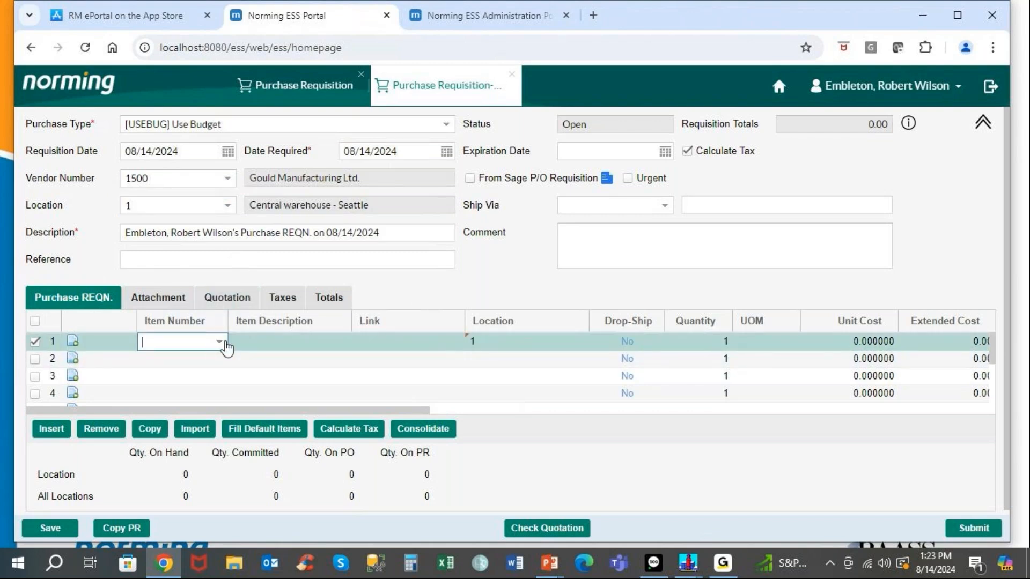
Filter the item lookup by 'desk la' and add A1-103/0 Fluorescent Desk Lamp to line 1.
{"action": "left_click", "coordinate": [219, 342]}
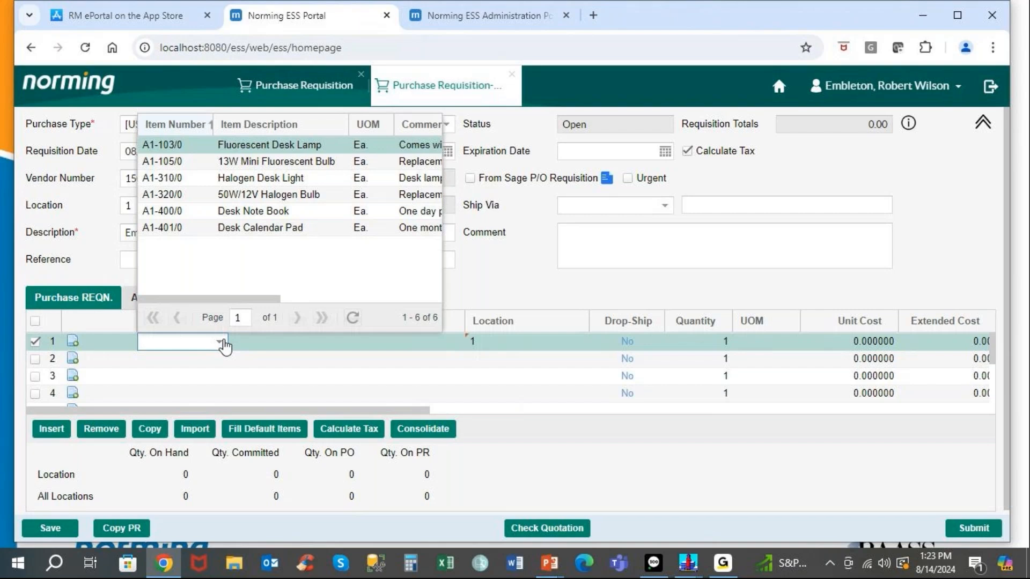
{"action": "type", "text": "d"}
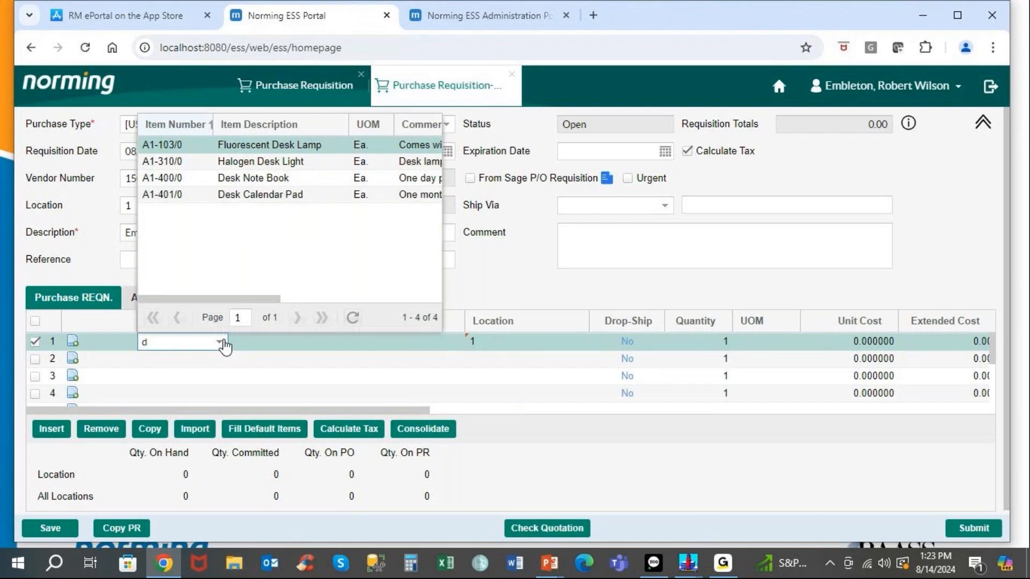
{"action": "type", "text": "esk l"}
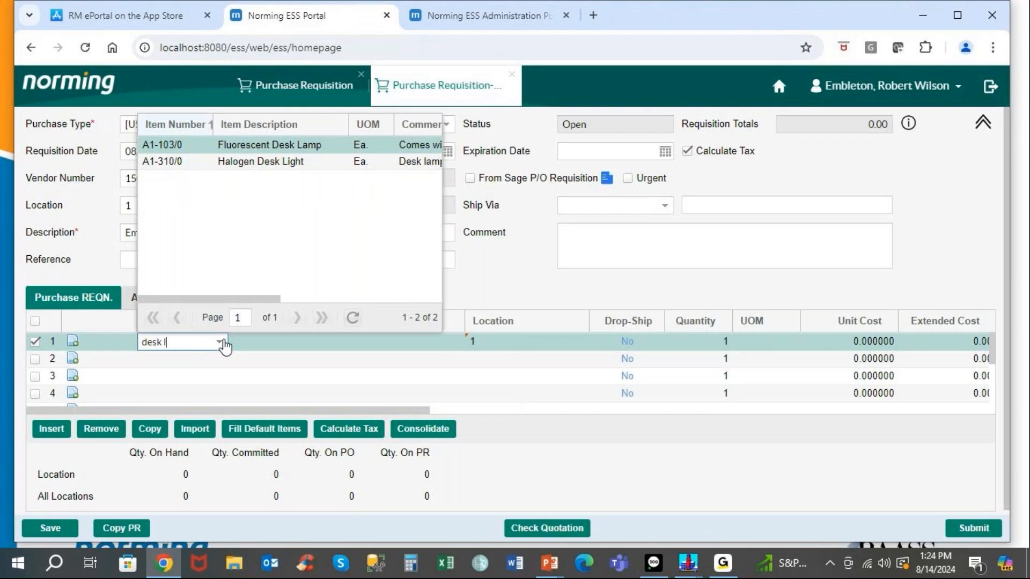
{"action": "type", "text": "a"}
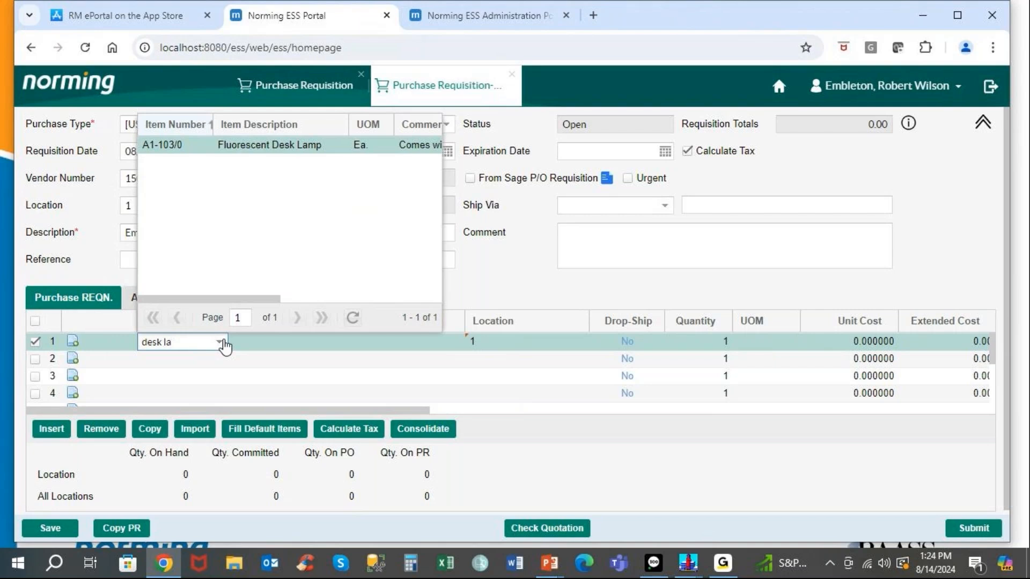
{"action": "key", "text": "Return"}
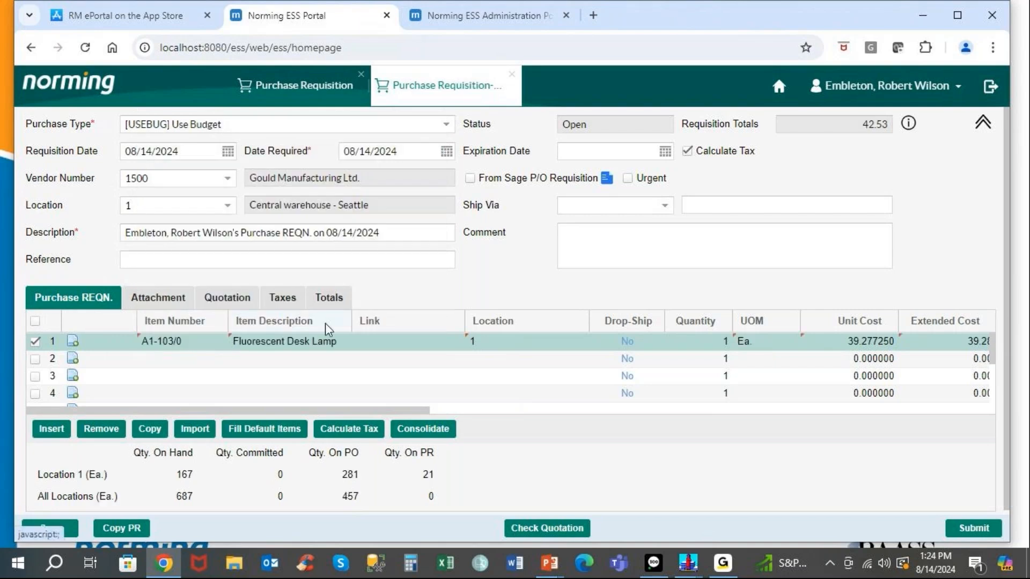
{"action": "left_click", "coordinate": [381, 342]}
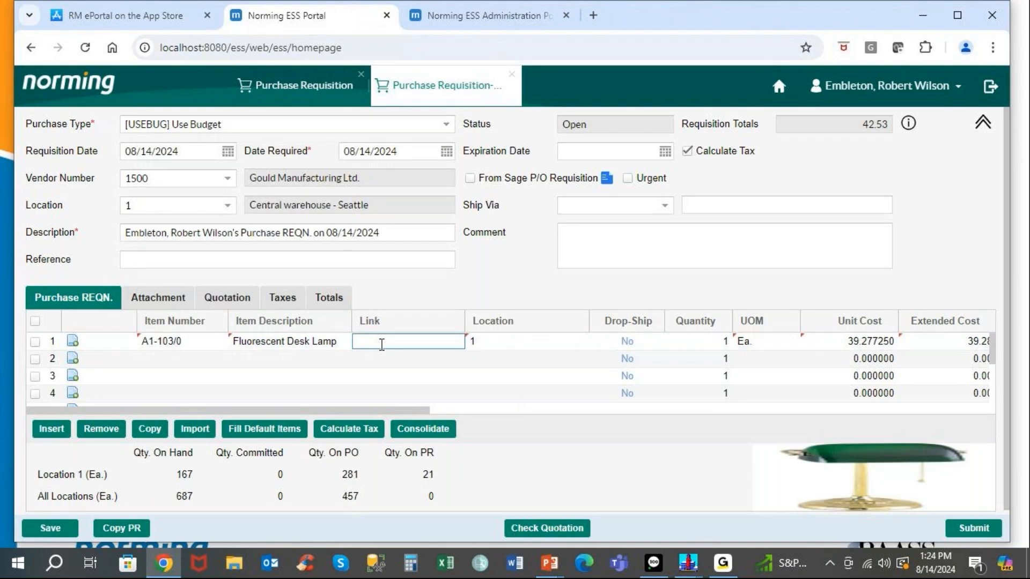
{"action": "left_click", "coordinate": [897, 467]}
{"action": "left_click", "coordinate": [896, 468]}
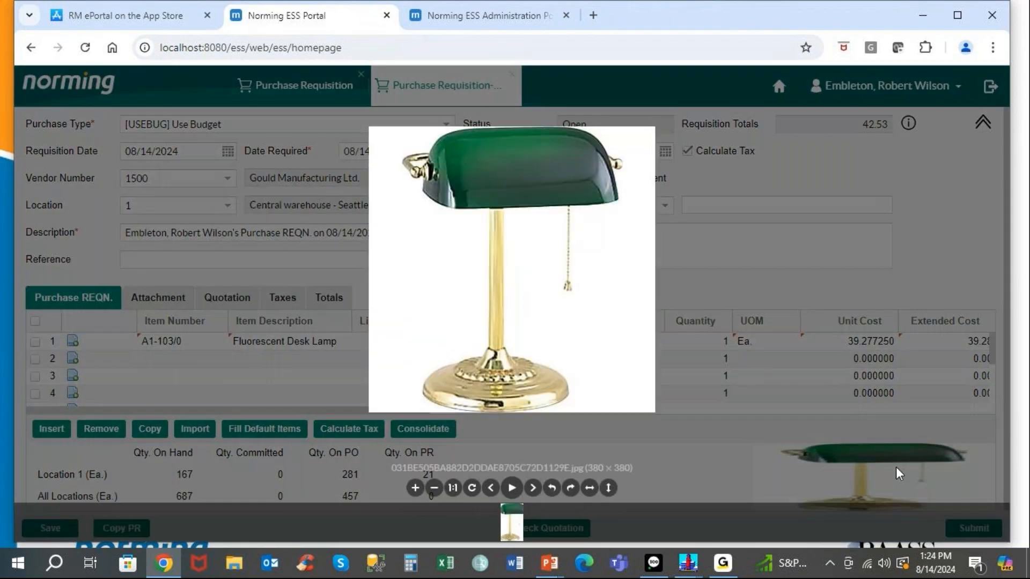
{"action": "left_click", "coordinate": [758, 230]}
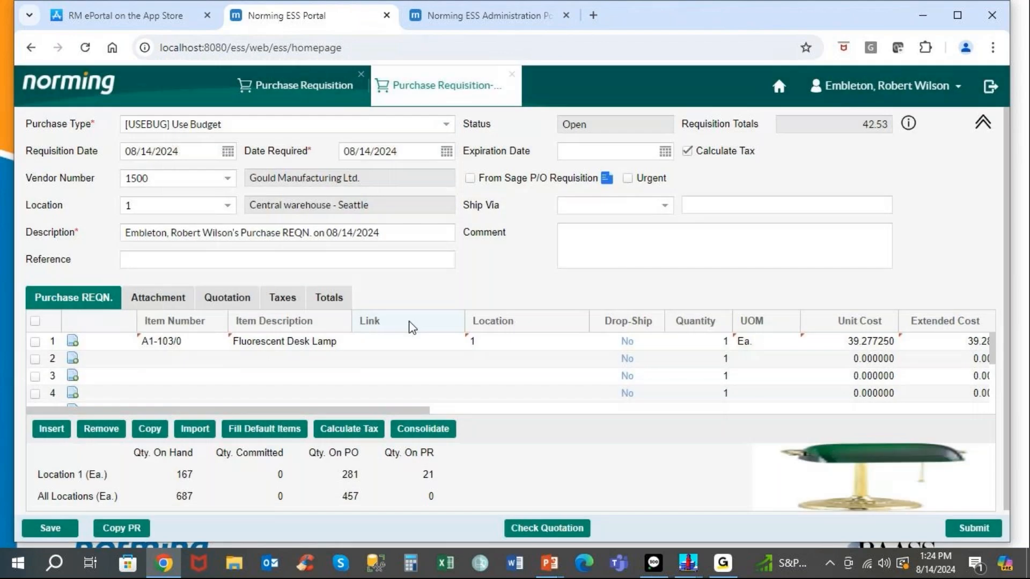
{"action": "left_click", "coordinate": [404, 338]}
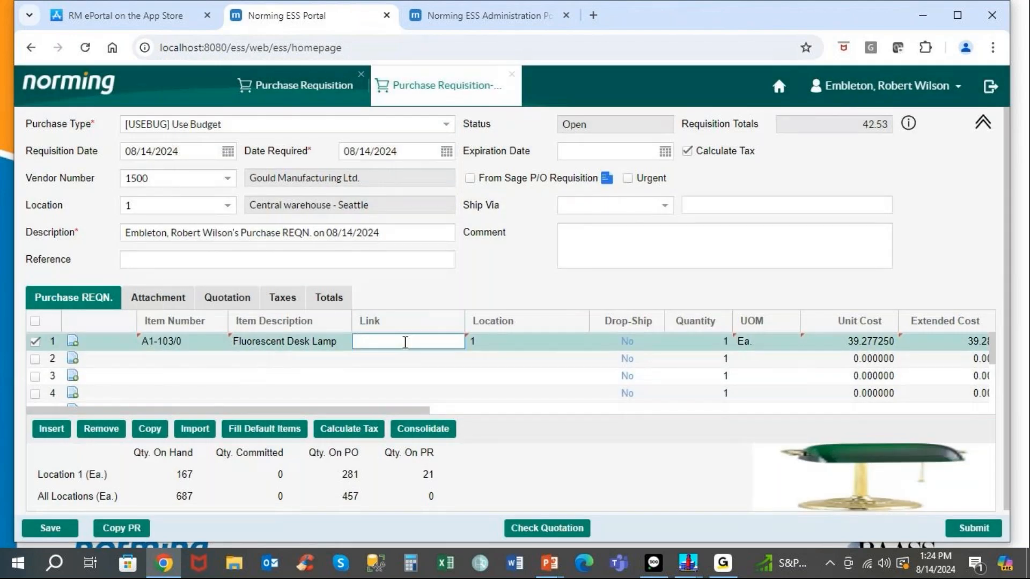
{"action": "type", "text": "www.staples.ca"}
{"action": "key", "text": "Tab"}
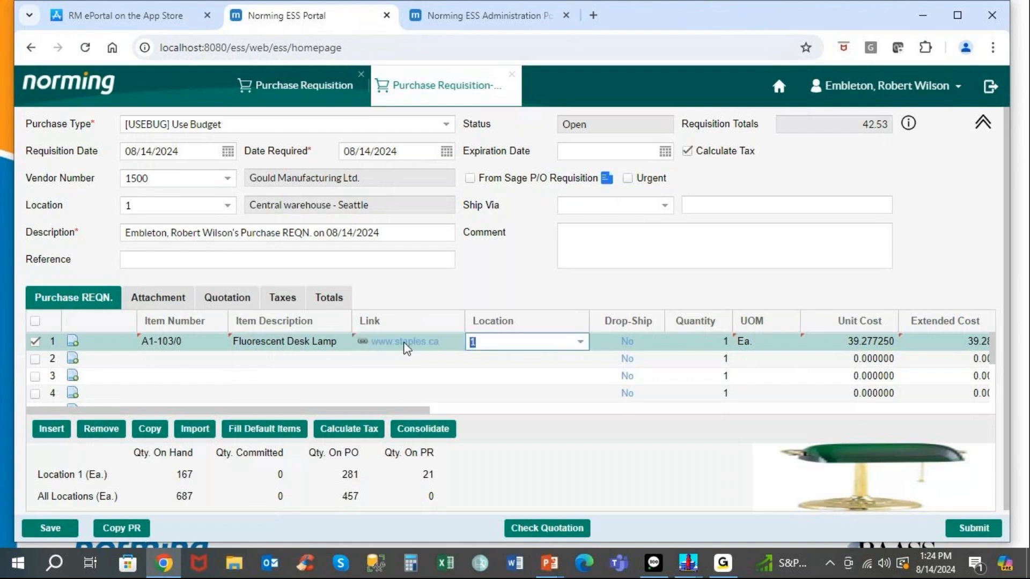
{"action": "key", "text": "Tab"}
{"action": "key", "text": "Tab"}
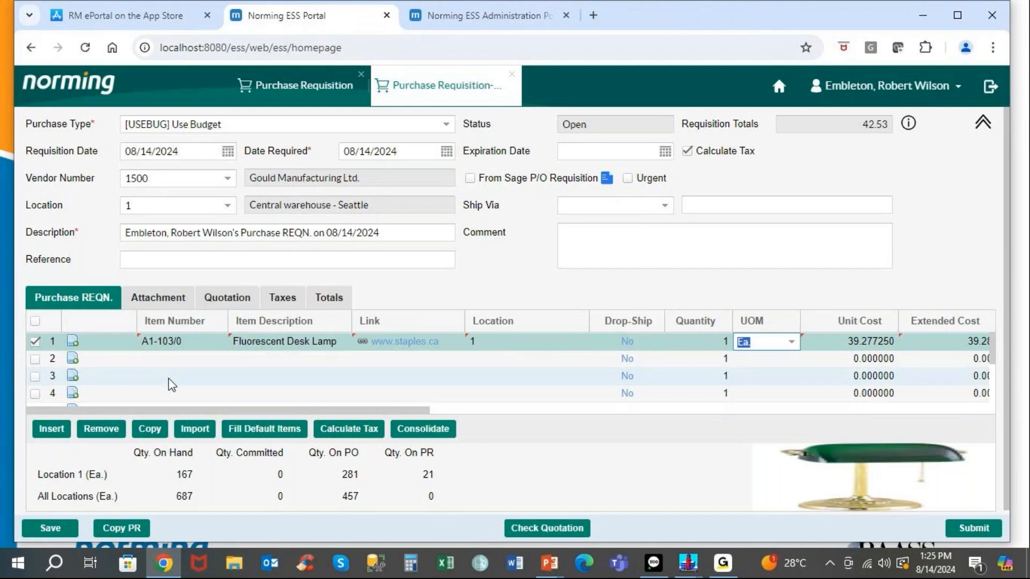
{"action": "left_click", "coordinate": [181, 360]}
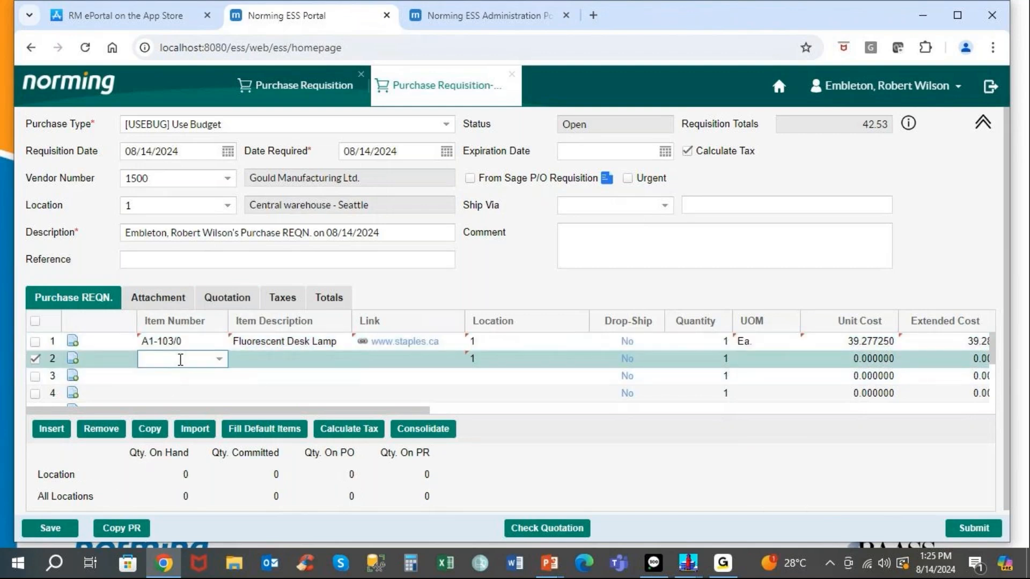
Add line 2 with item JAGUAR, description Jaguar F-PACE SUV, unit cost 50000.
{"action": "left_click", "coordinate": [220, 359]}
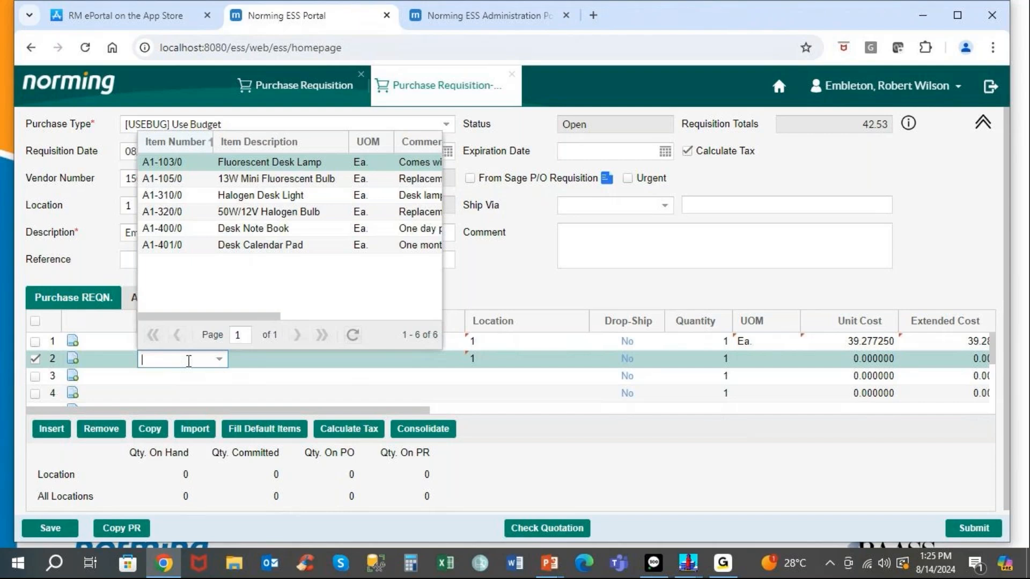
{"action": "type", "text": "Jagu"}
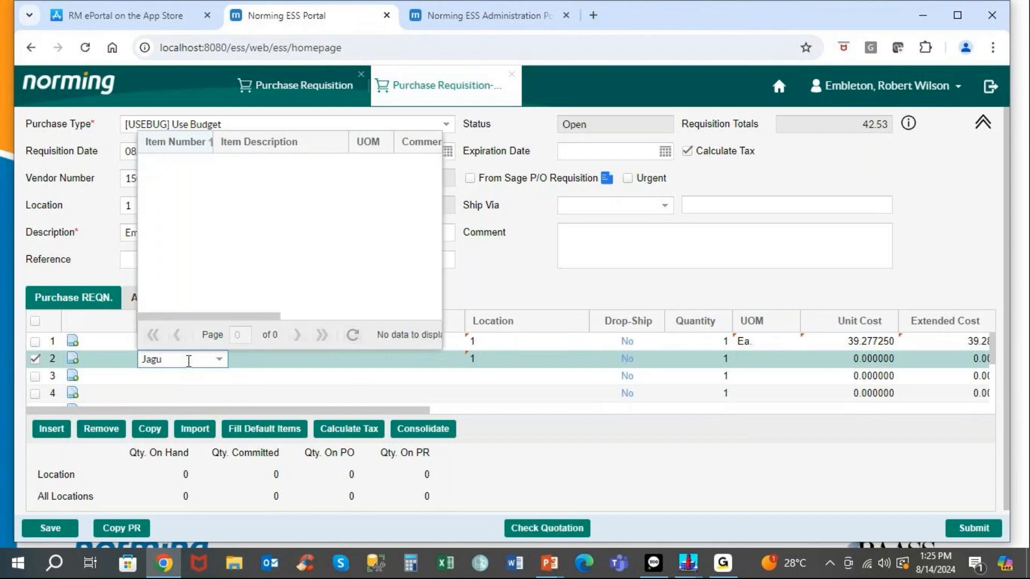
{"action": "type", "text": "ar"}
{"action": "key", "text": "Tab"}
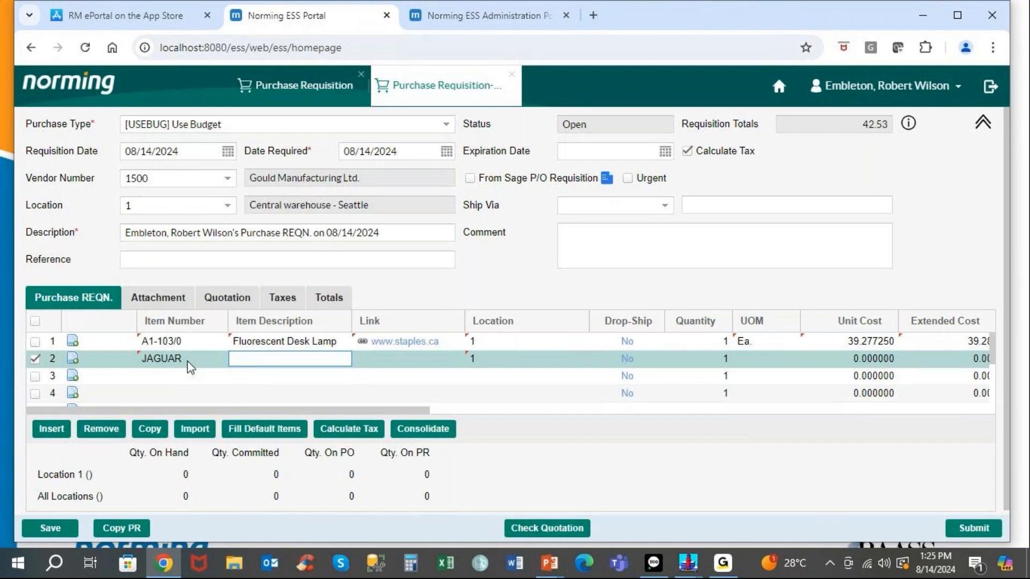
{"action": "type", "text": "Jaguar F-PACE SUV"}
{"action": "key", "text": "Tab"}
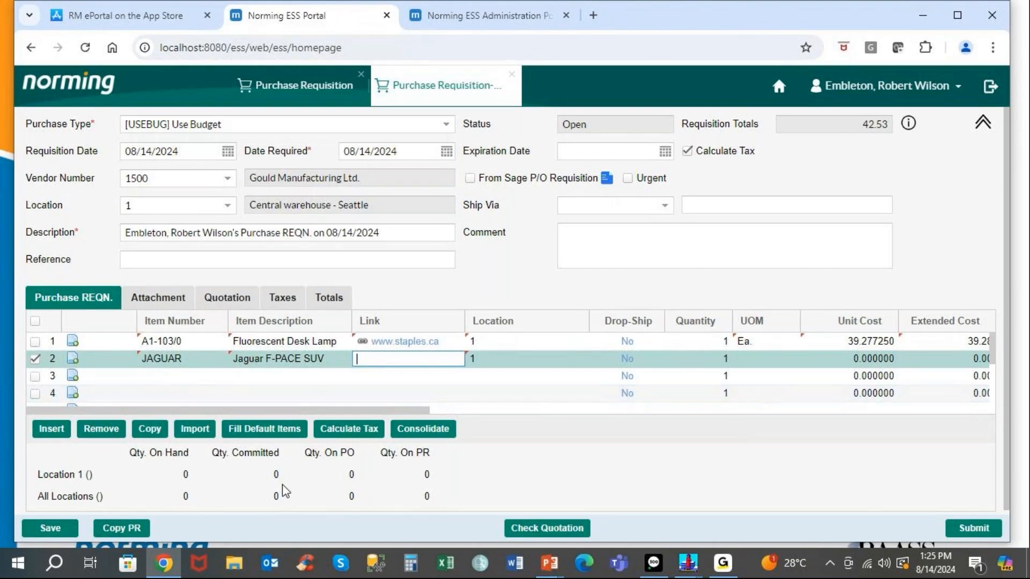
{"action": "key", "text": "Tab"}
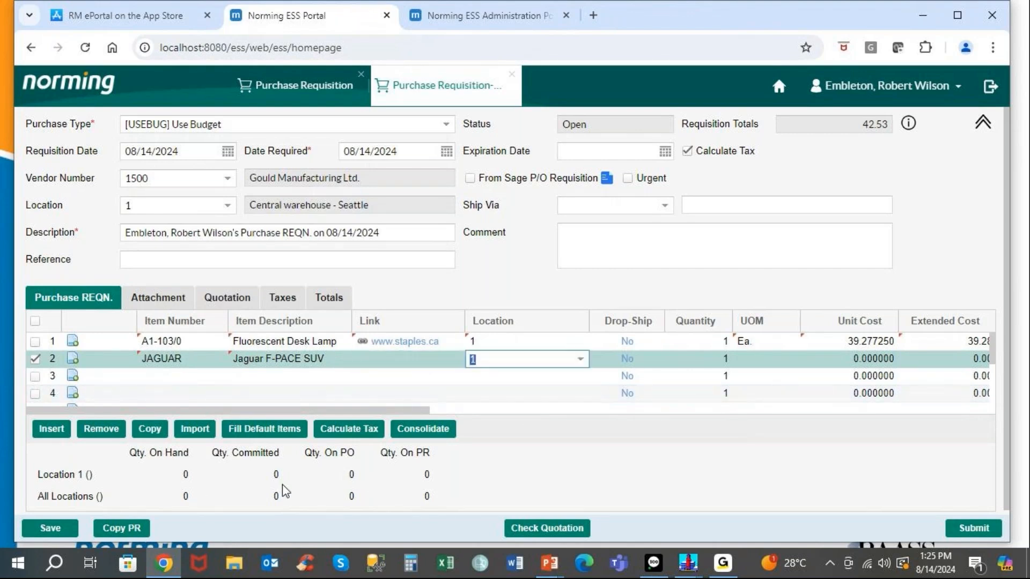
{"action": "key", "text": "Tab"}
{"action": "key", "text": "Tab"}
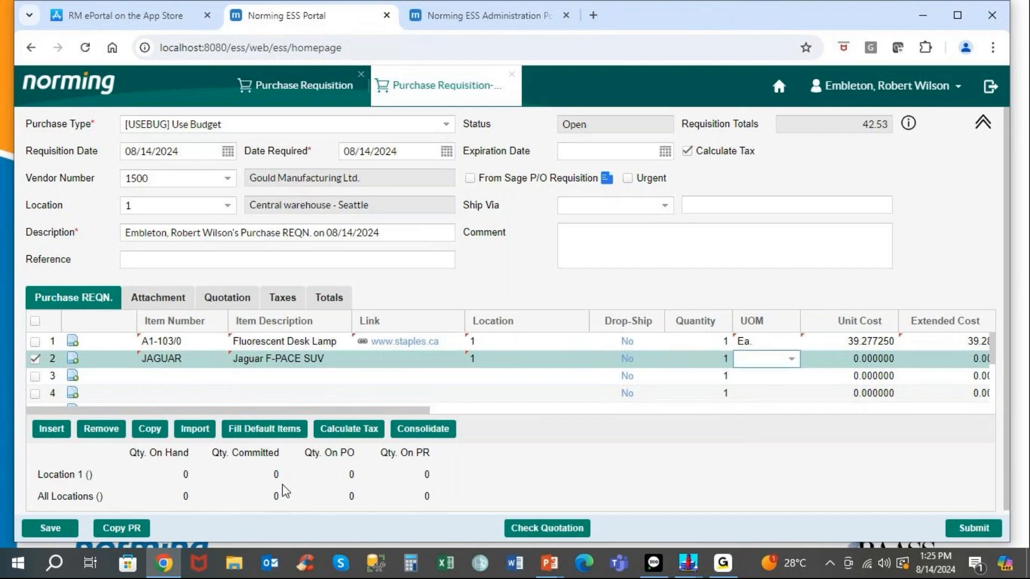
{"action": "key", "text": "Tab"}
{"action": "type", "text": "50000"}
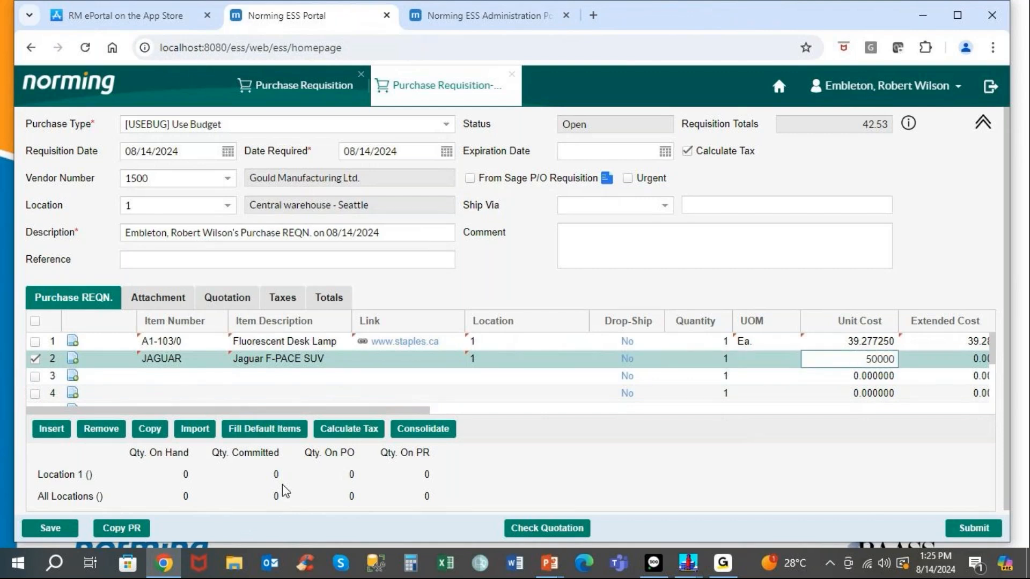
{"action": "key", "text": "Tab"}
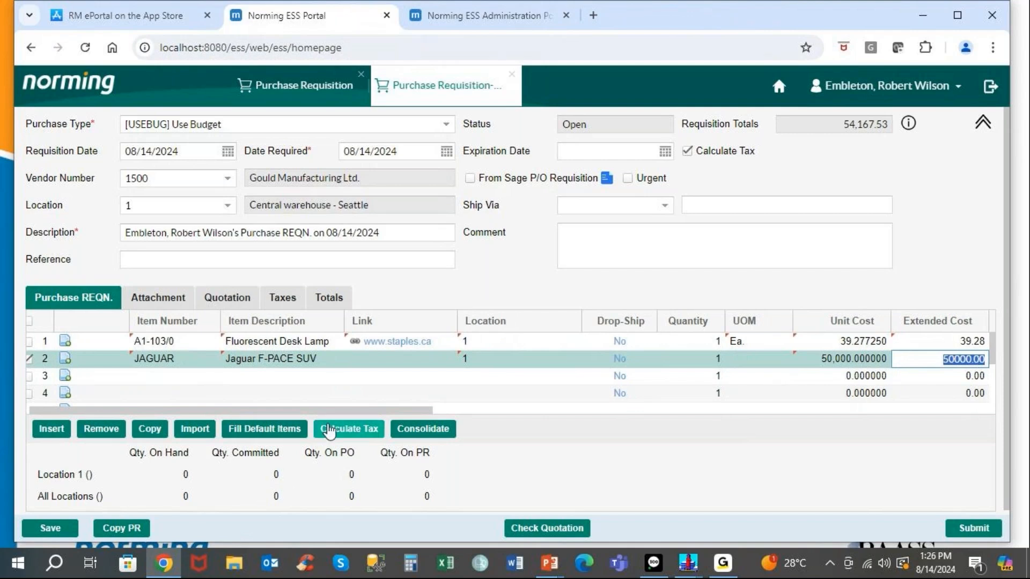
{"action": "left_click_drag", "start_coordinate": [334, 412], "coordinate": [851, 418]}
{"action": "left_click", "coordinate": [752, 341]}
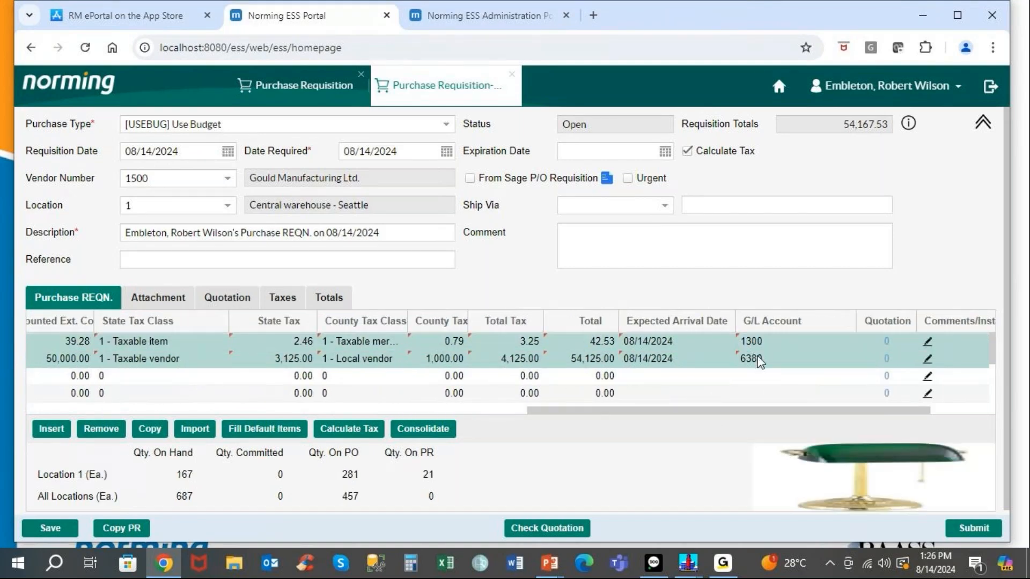
{"action": "left_click", "coordinate": [761, 362]}
{"action": "left_click_drag", "start_coordinate": [603, 411], "coordinate": [47, 392]}
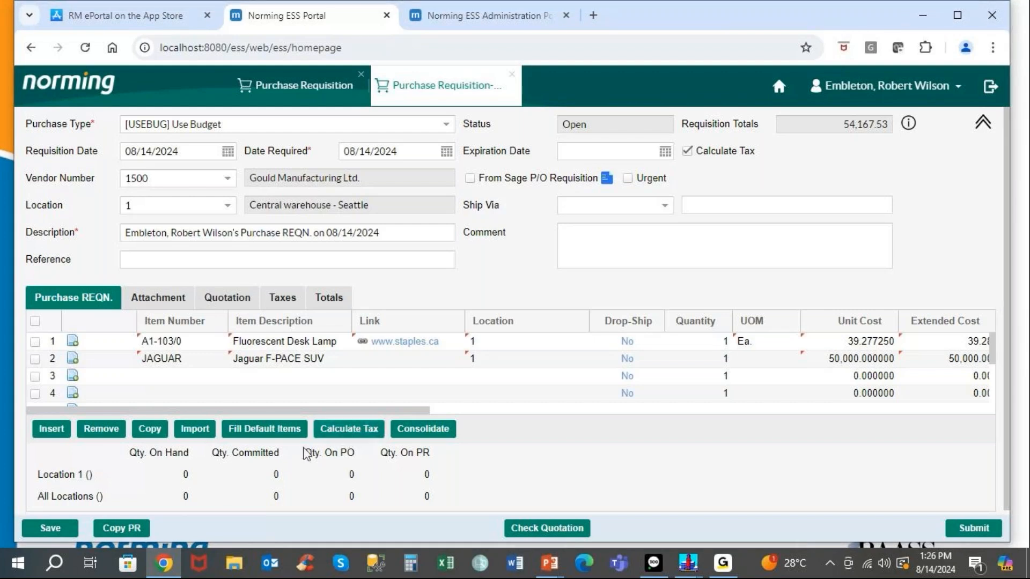
Copy PR000040 into the requisition and select the JAGUAR line in row 3.
{"action": "left_click", "coordinate": [132, 528]}
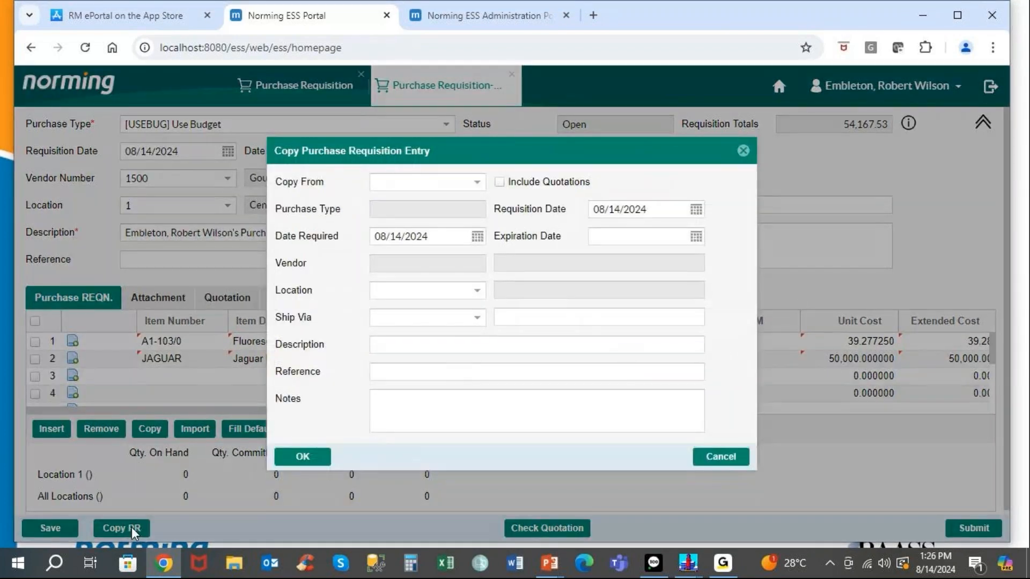
{"action": "left_click", "coordinate": [478, 184]}
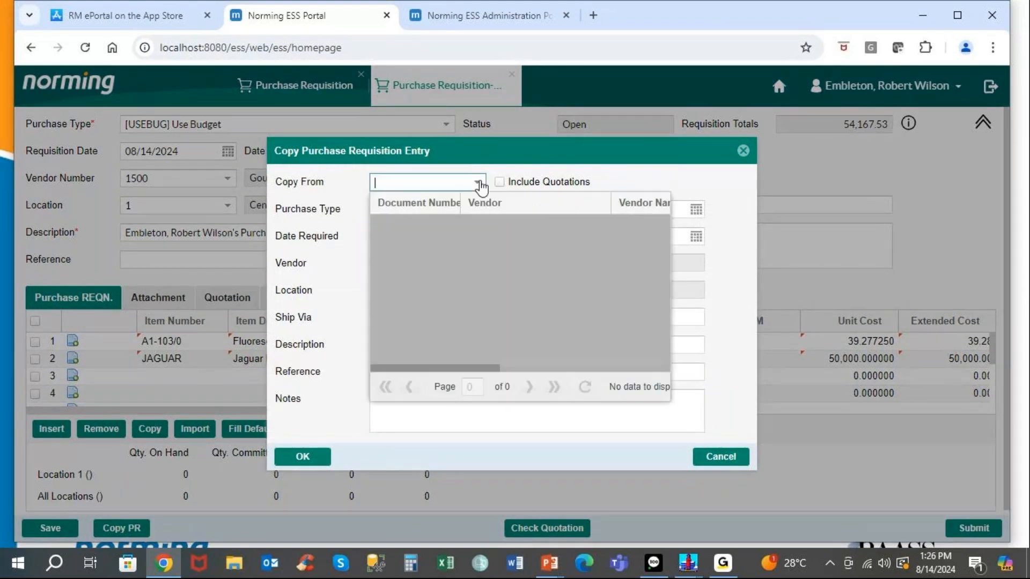
{"action": "left_click", "coordinate": [401, 355]}
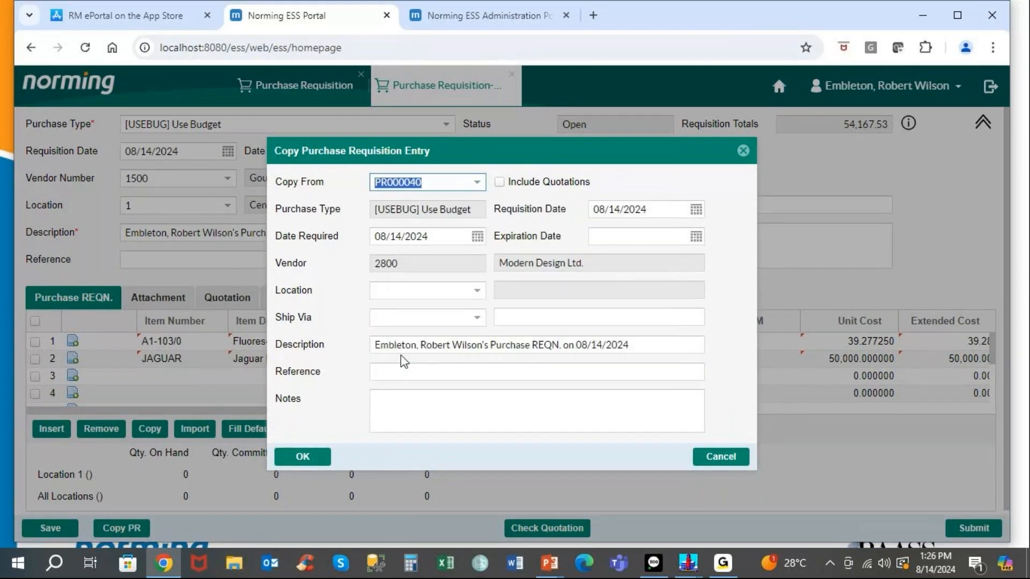
{"action": "left_click", "coordinate": [303, 458]}
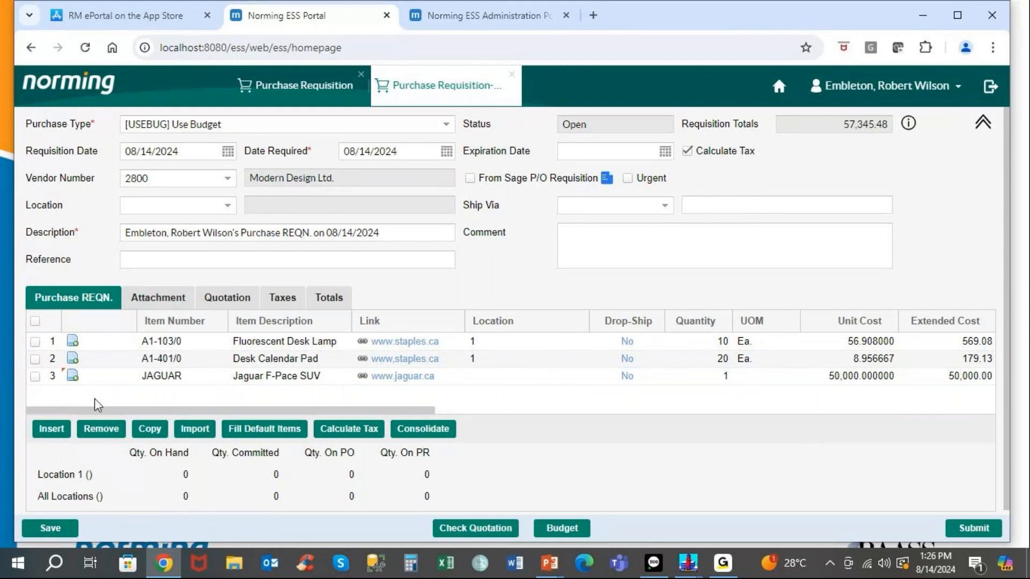
{"action": "left_click", "coordinate": [36, 377]}
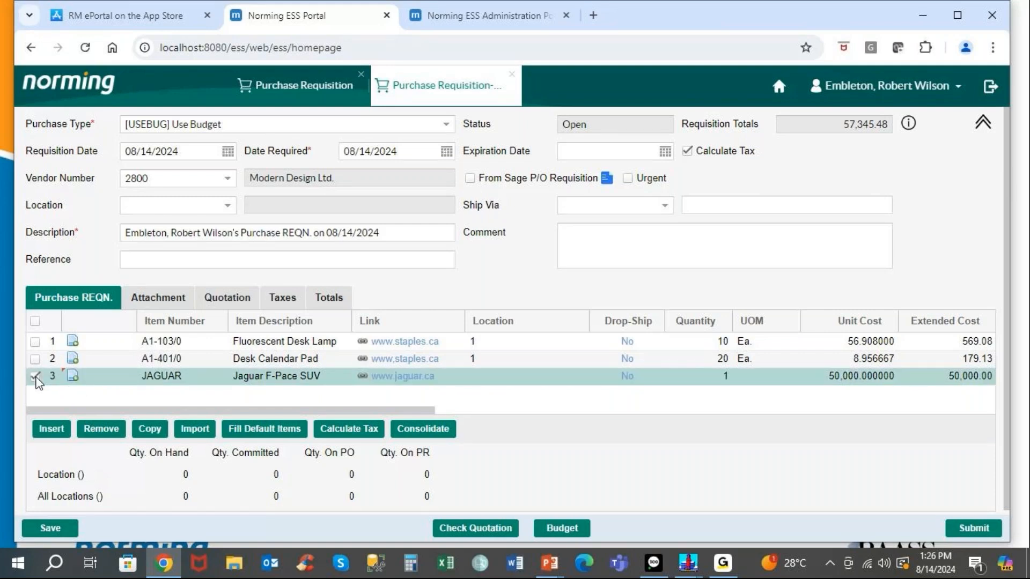
Attach 2017 Jaguar F-Pace SUV Configuration.pdf to the JAGUAR line, noted 'Jaguar F-Pace SUV'.
{"action": "left_click", "coordinate": [74, 377]}
{"action": "left_click", "coordinate": [441, 282]}
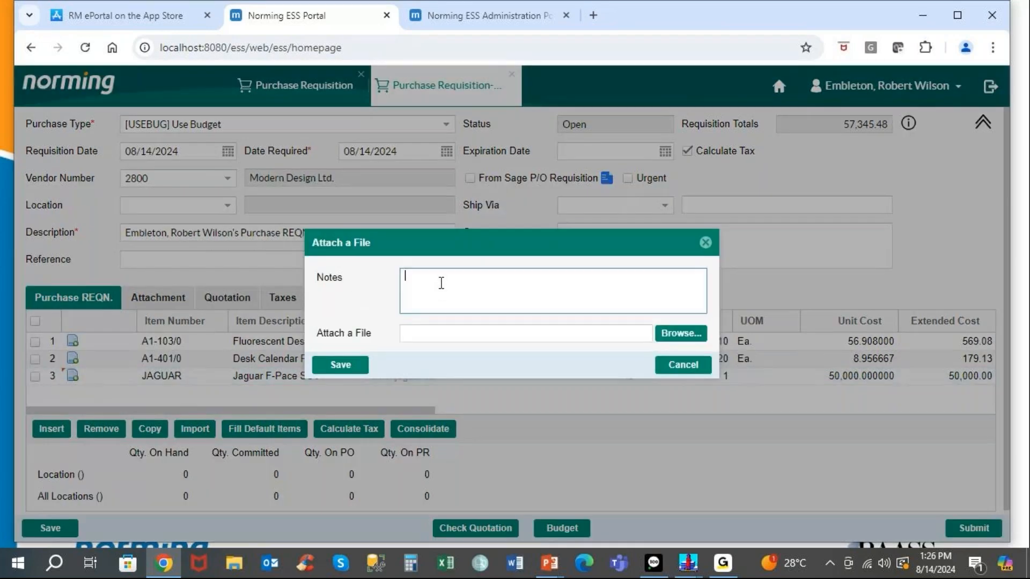
{"action": "type", "text": "Jaguar F-Pace SUV"}
{"action": "left_click", "coordinate": [688, 333]}
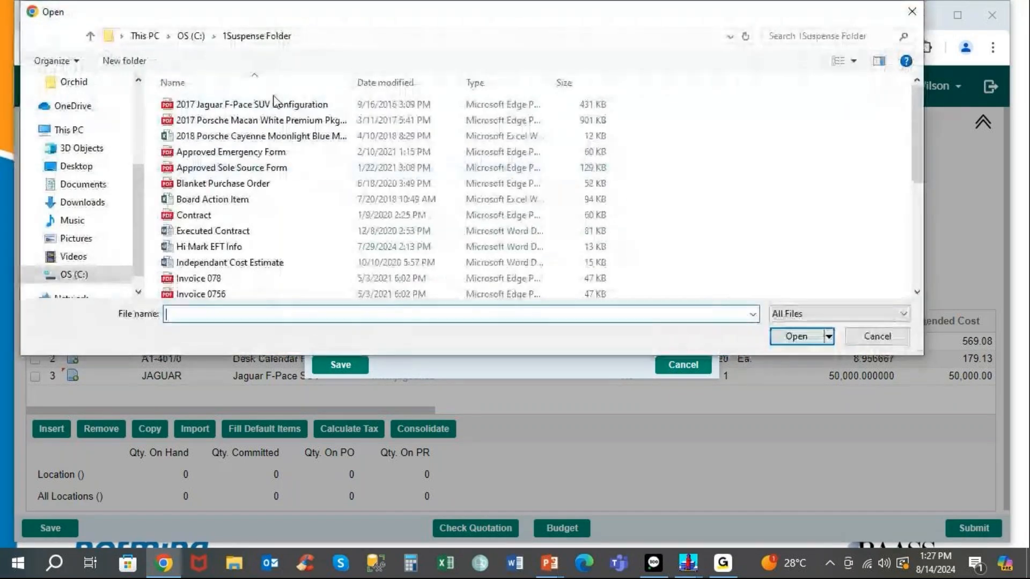
{"action": "left_click", "coordinate": [228, 105]}
{"action": "double_click", "coordinate": [227, 105]}
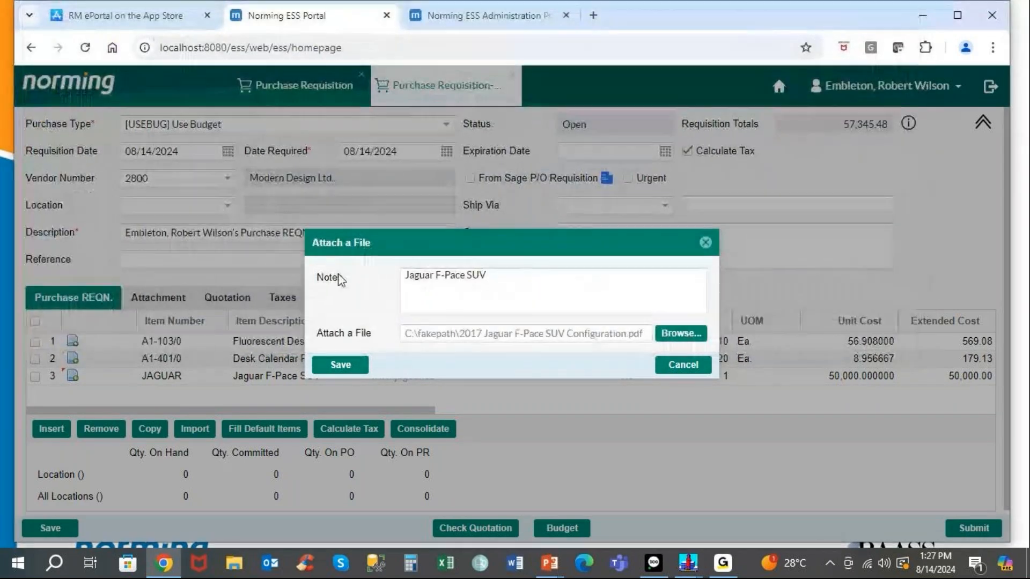
{"action": "left_click", "coordinate": [338, 367]}
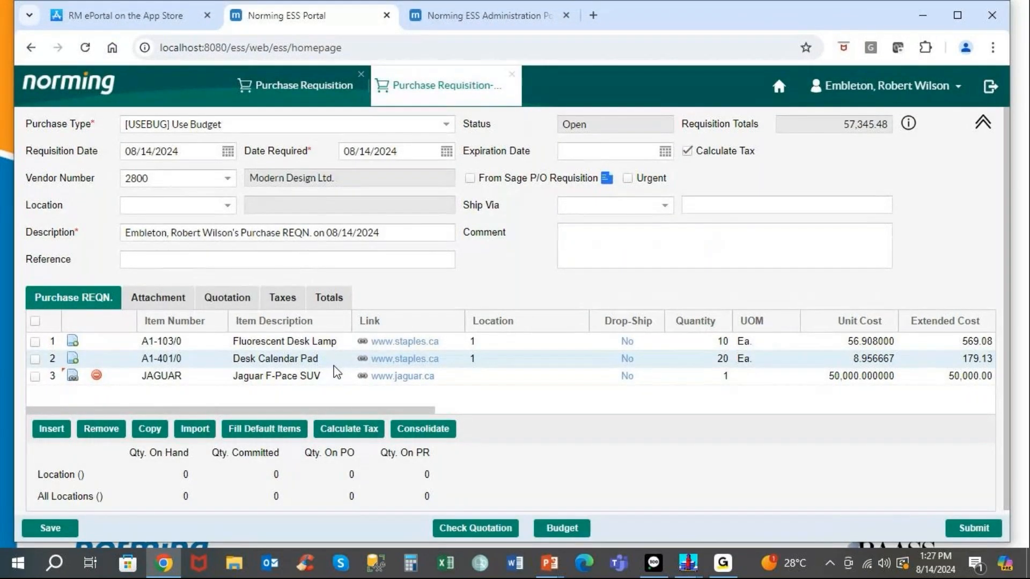
{"action": "left_click", "coordinate": [202, 341]}
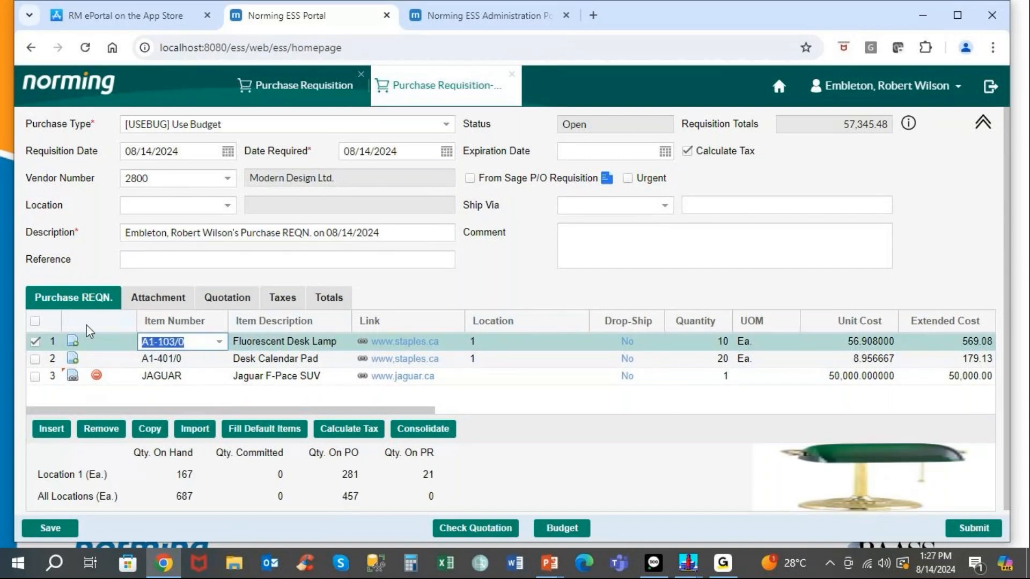
Attach Pictures\Desk Lamp.jpg, noted 'New Desk Lamp', to the lamp line; then preview the Jaguar PDF.
{"action": "left_click", "coordinate": [74, 347]}
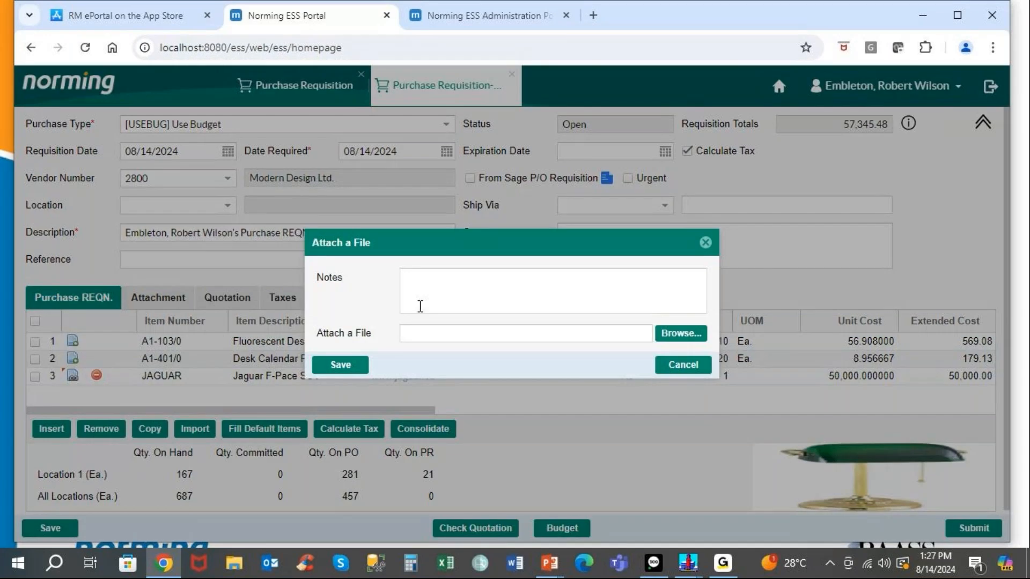
{"action": "left_click", "coordinate": [444, 283]}
{"action": "type", "text": "New Des"}
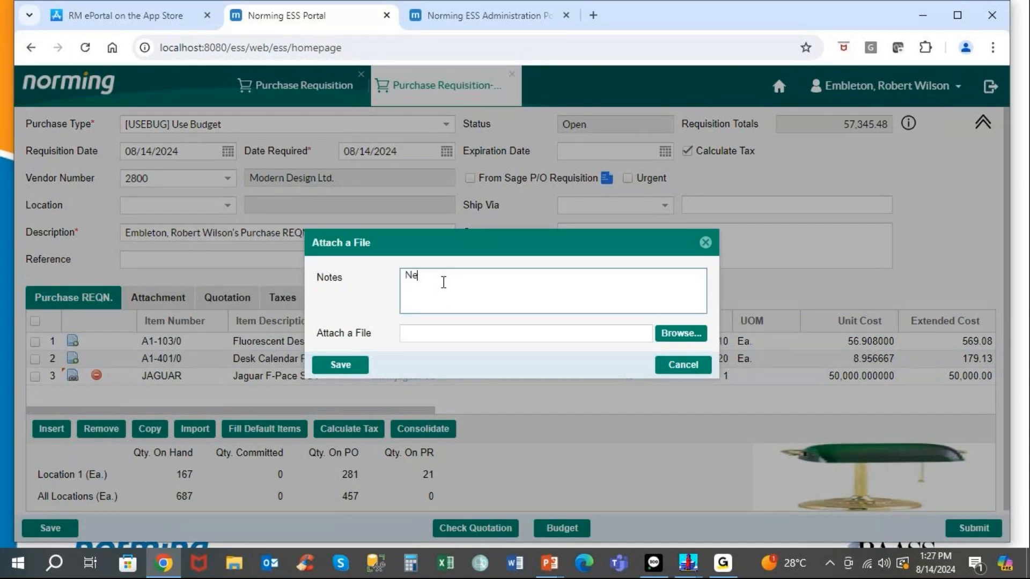
{"action": "type", "text": "k Lamp"}
{"action": "left_click", "coordinate": [671, 339]}
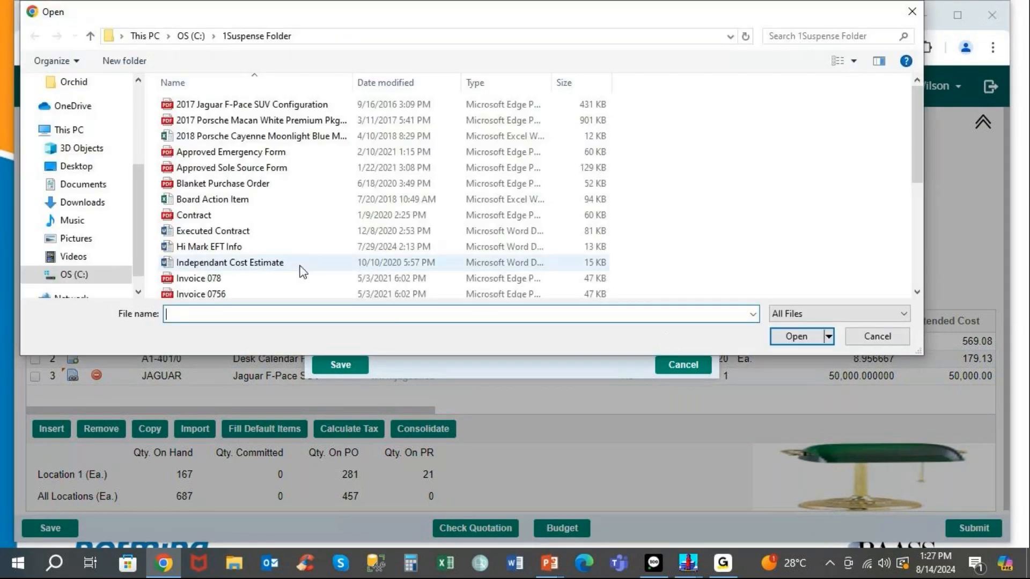
{"action": "left_click", "coordinate": [86, 239]}
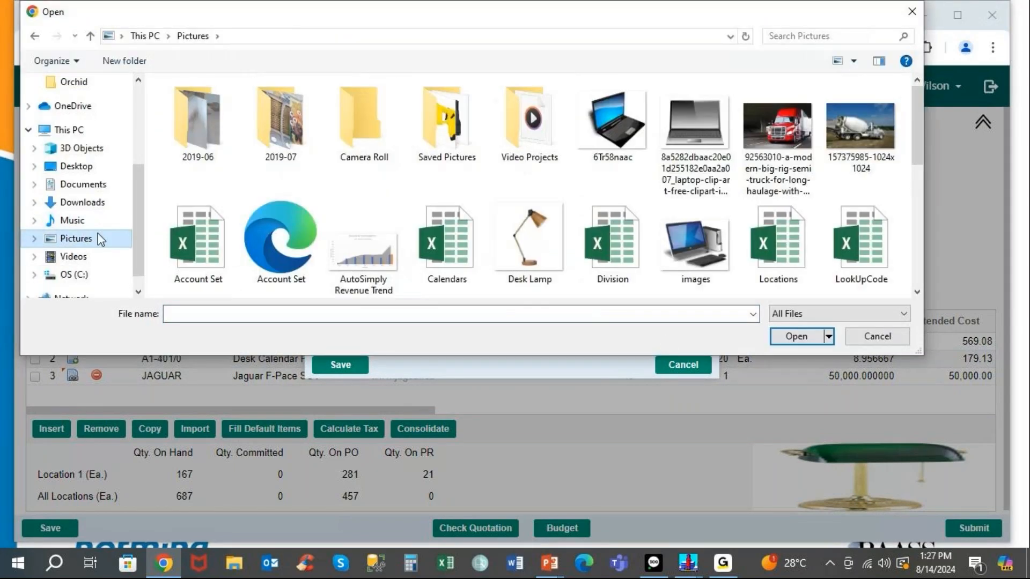
{"action": "left_click", "coordinate": [530, 247]}
{"action": "double_click", "coordinate": [530, 248]}
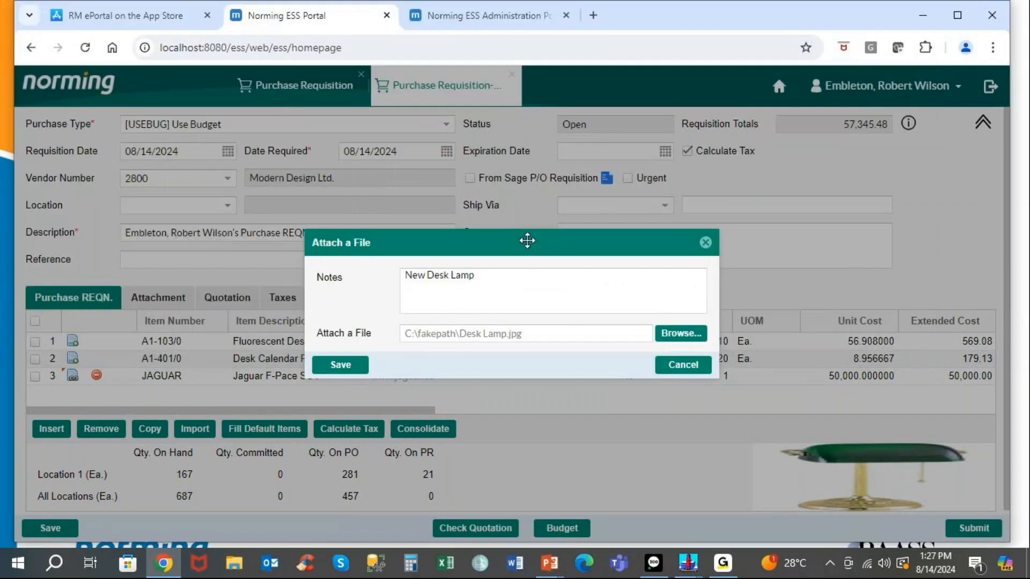
{"action": "left_click", "coordinate": [336, 367]}
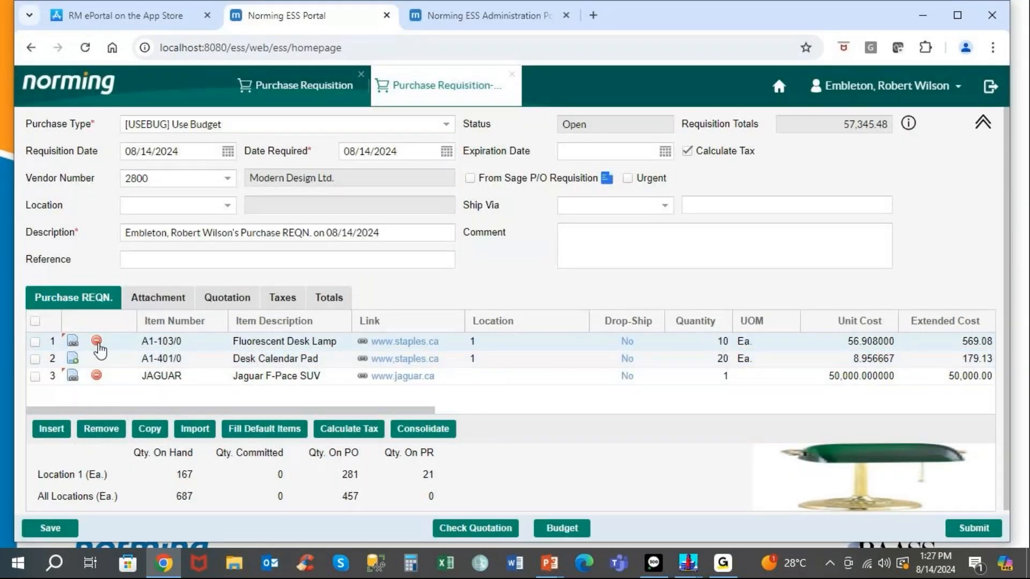
{"action": "left_click", "coordinate": [73, 375]}
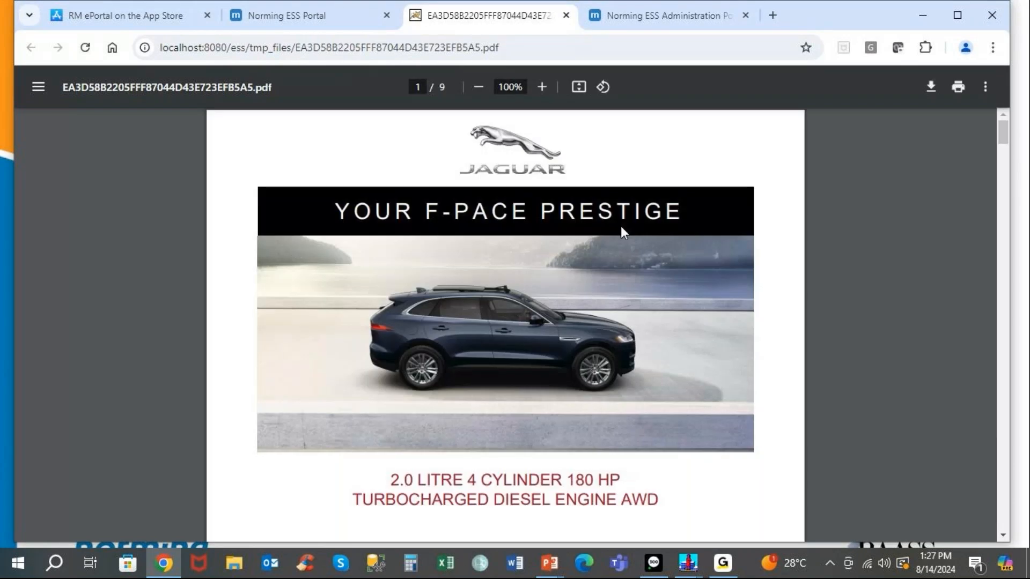
{"action": "left_click", "coordinate": [566, 15]}
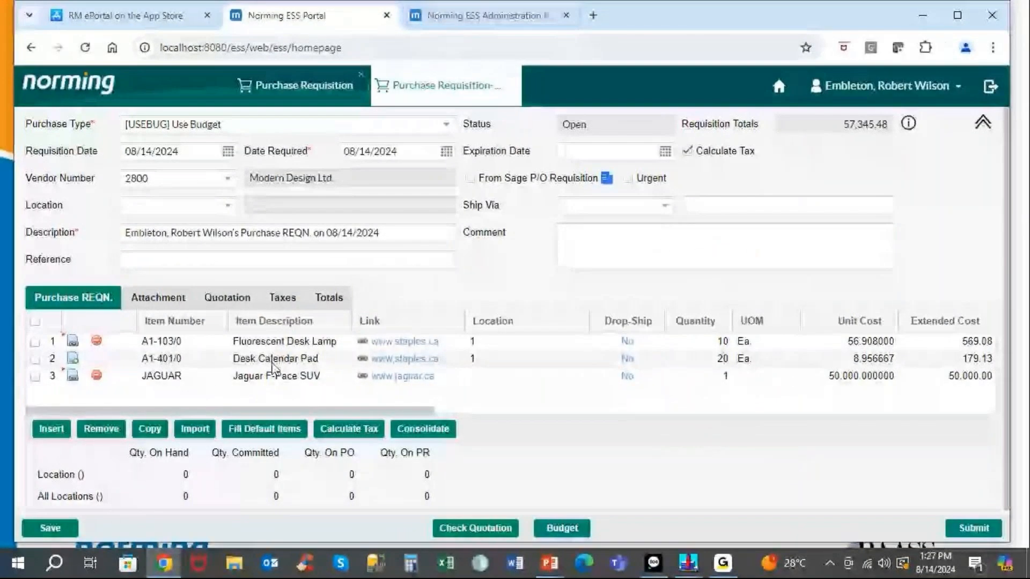
Attach C:\1Suspense Folder\Contract.pdf to the requisition with the note 'Contract Details'.
{"action": "left_click", "coordinate": [152, 299]}
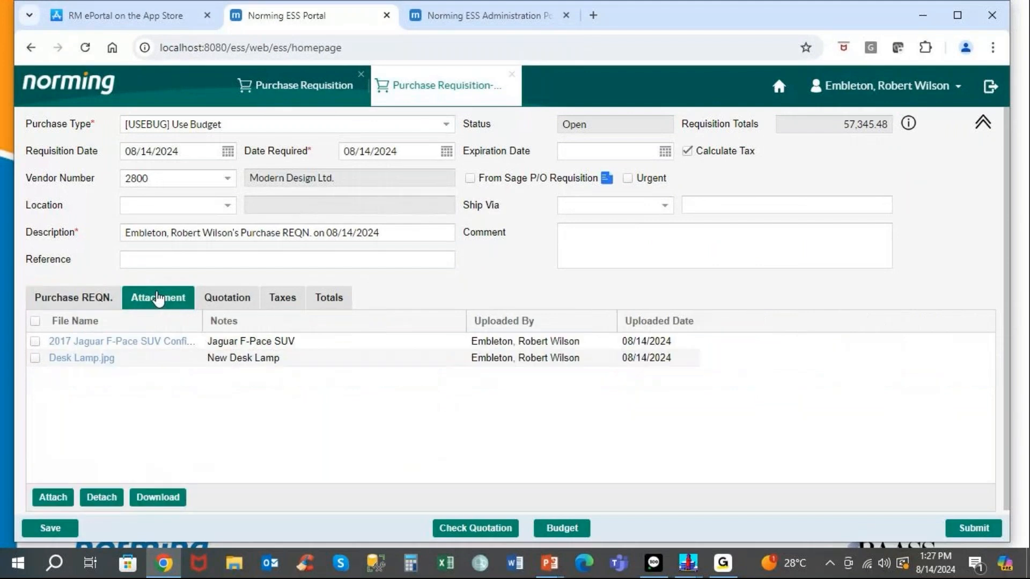
{"action": "left_click", "coordinate": [53, 498]}
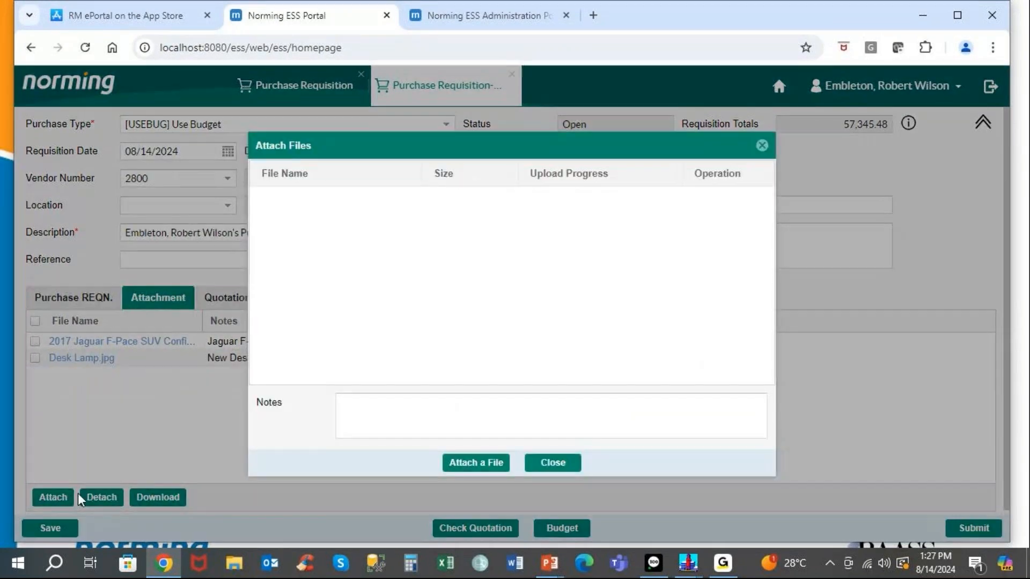
{"action": "left_click", "coordinate": [409, 407]}
{"action": "type", "text": "q"}
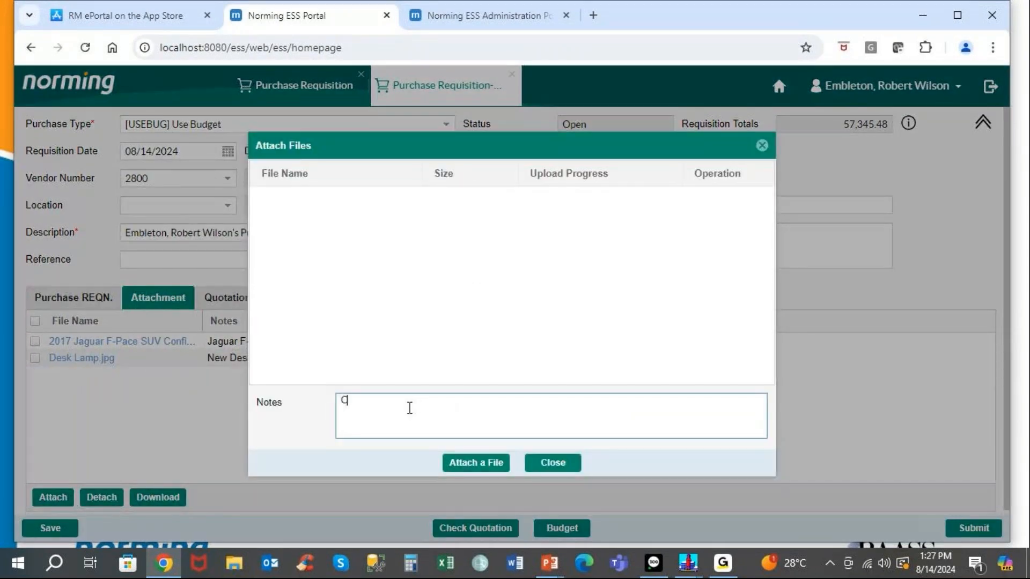
{"action": "type", "text": "ontract Details"}
{"action": "left_click", "coordinate": [490, 462]}
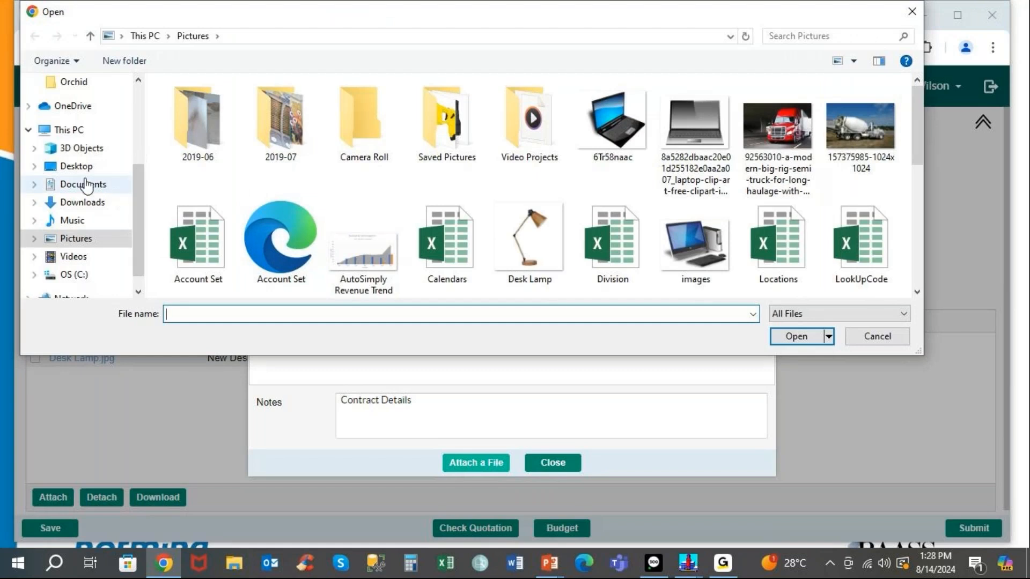
{"action": "left_click", "coordinate": [75, 275]}
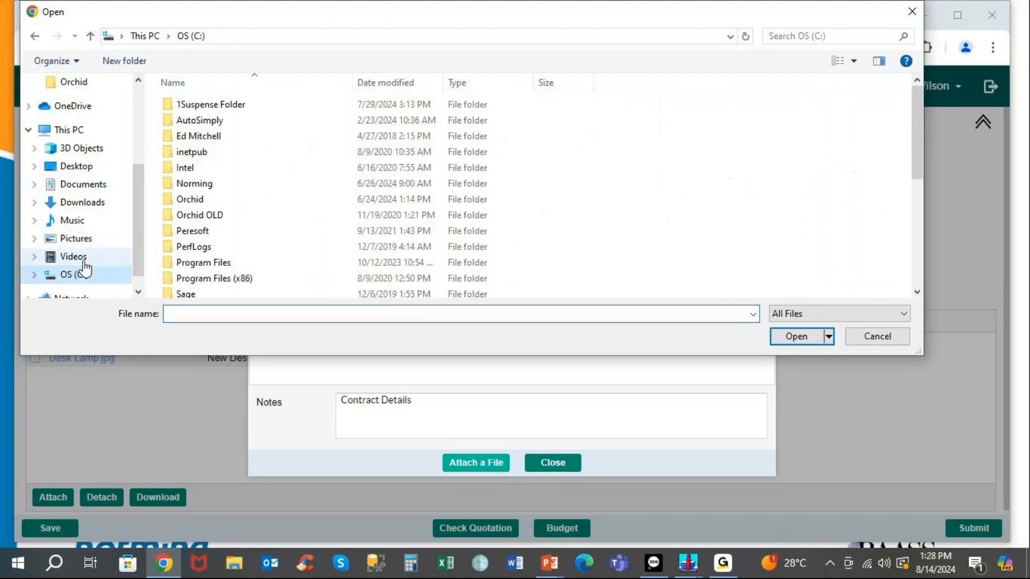
{"action": "left_click", "coordinate": [226, 106]}
{"action": "double_click", "coordinate": [227, 106]}
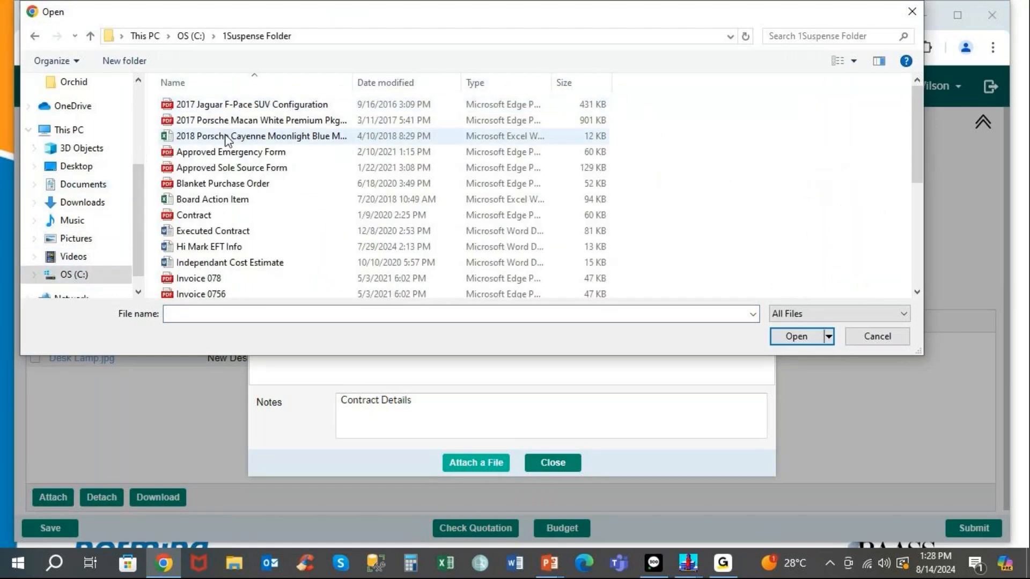
{"action": "double_click", "coordinate": [200, 216]}
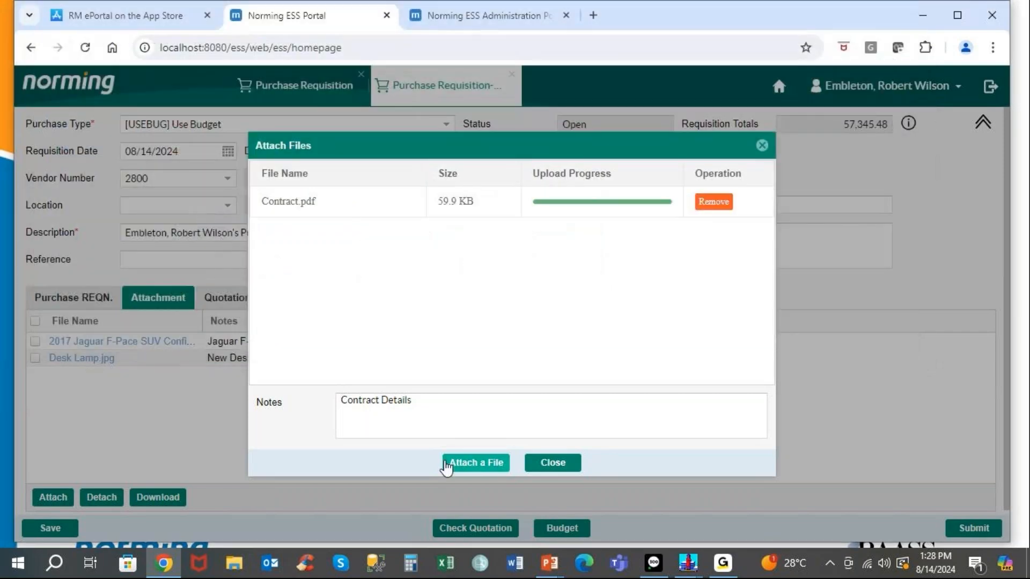
{"action": "left_click", "coordinate": [543, 461]}
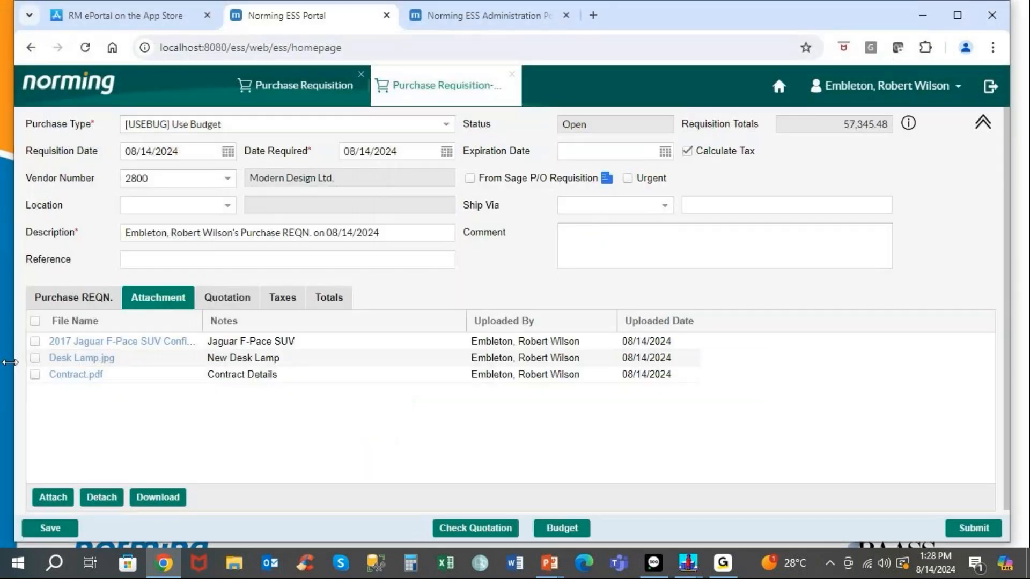
{"action": "left_click", "coordinate": [70, 302]}
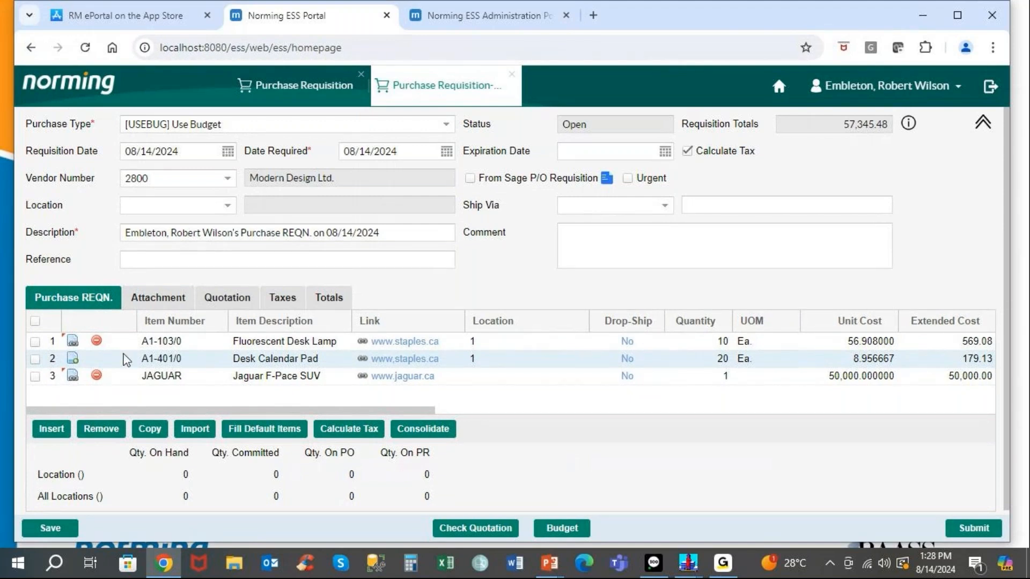
Open the Fluorescent Desk Lamp's quotation details and add a new quote row.
{"action": "left_click", "coordinate": [229, 302]}
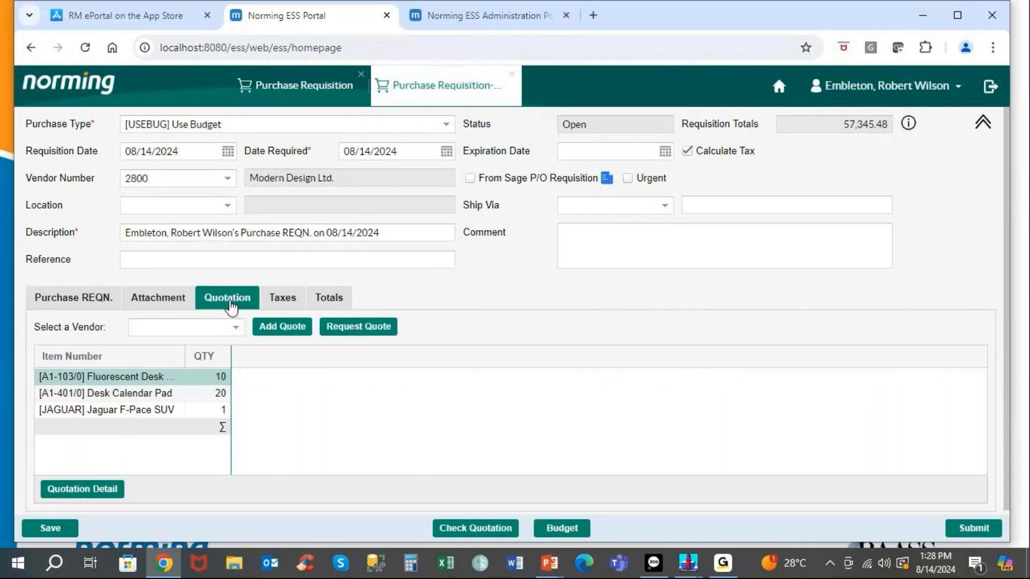
{"action": "left_click", "coordinate": [114, 488]}
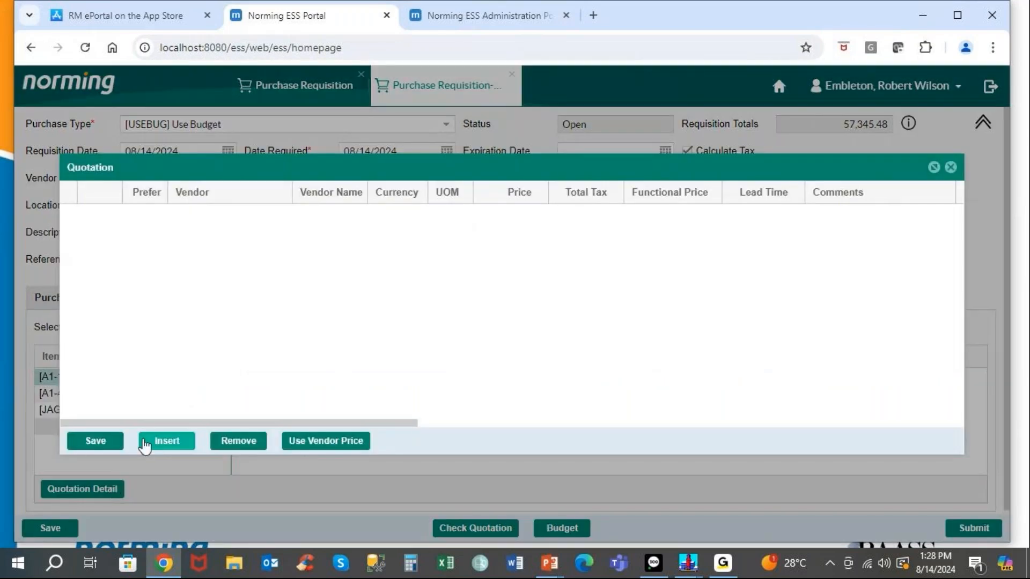
{"action": "left_click", "coordinate": [161, 441]}
Save a quote from vendor 1200 at price 67 with lead time 5.0, then close the details.
{"action": "left_click", "coordinate": [286, 215]}
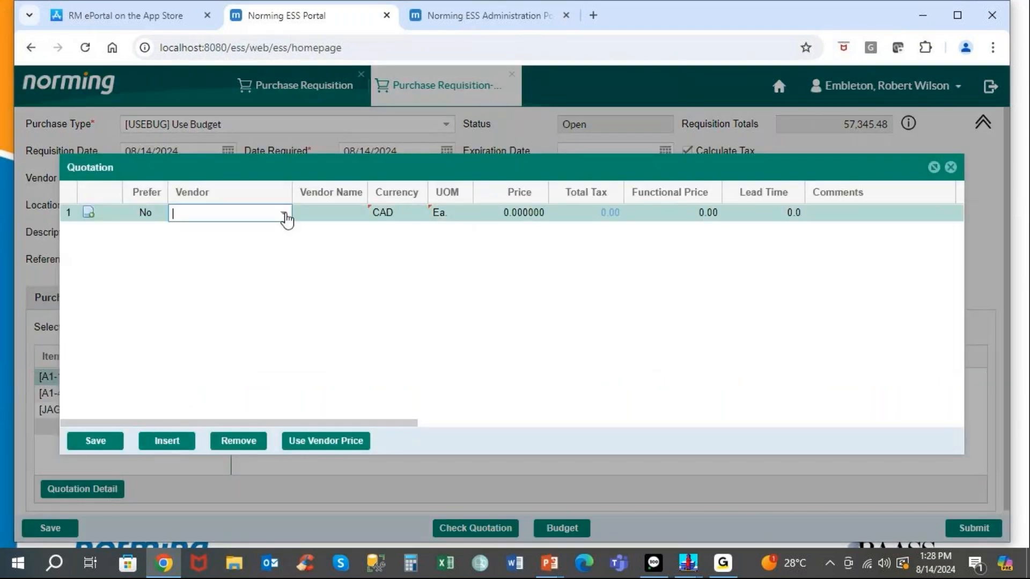
{"action": "left_click", "coordinate": [283, 214]}
{"action": "left_click", "coordinate": [256, 255]}
{"action": "key", "text": "Tab"}
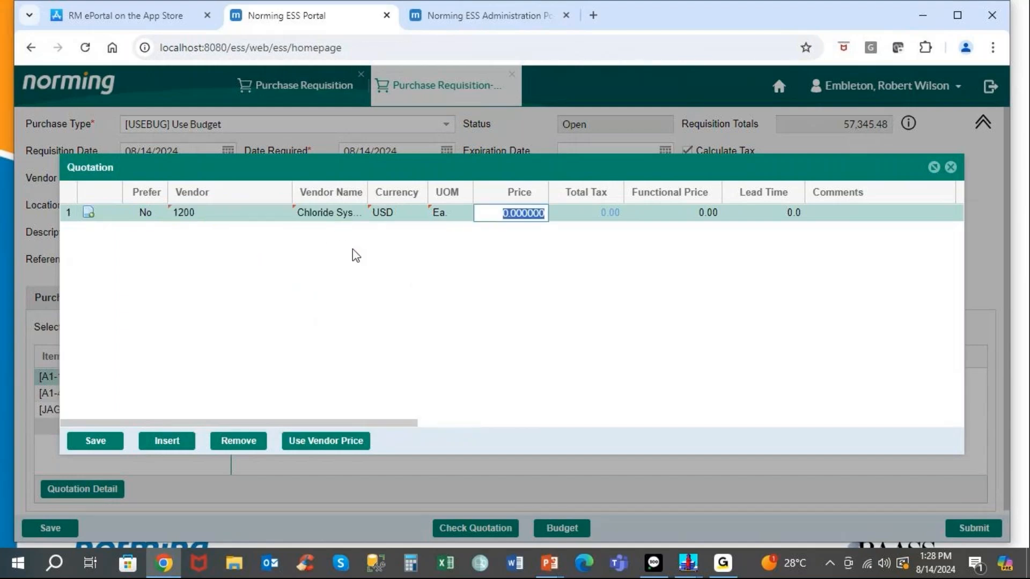
{"action": "type", "text": "67"}
{"action": "key", "text": "Tab"}
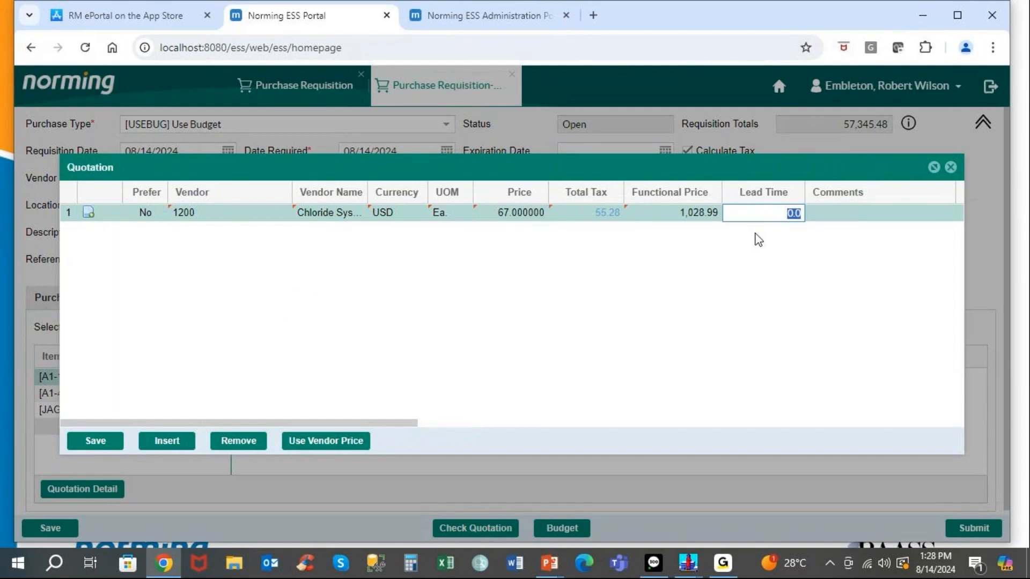
{"action": "type", "text": "5"}
{"action": "key", "text": "Tab"}
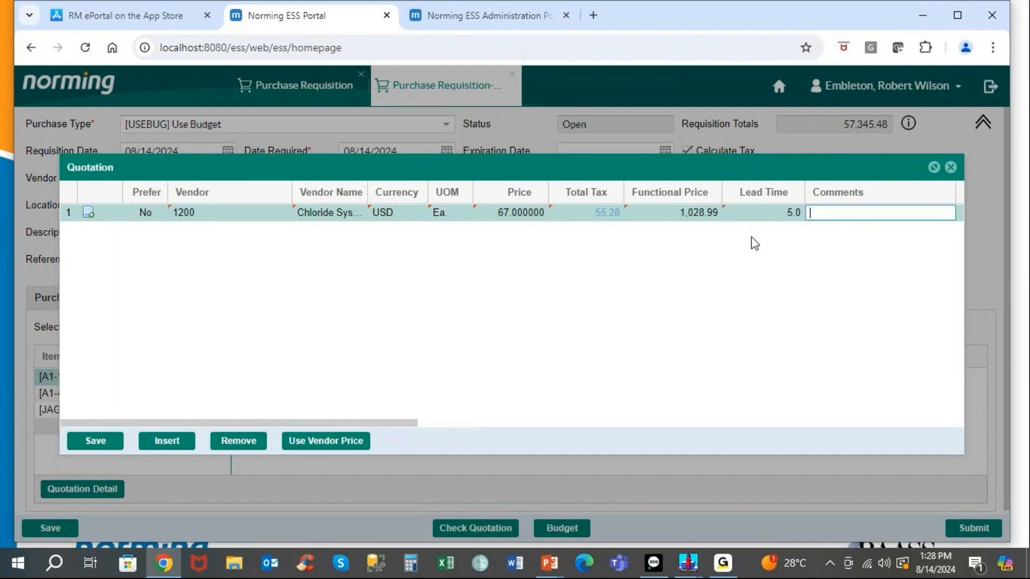
{"action": "left_click", "coordinate": [100, 440]}
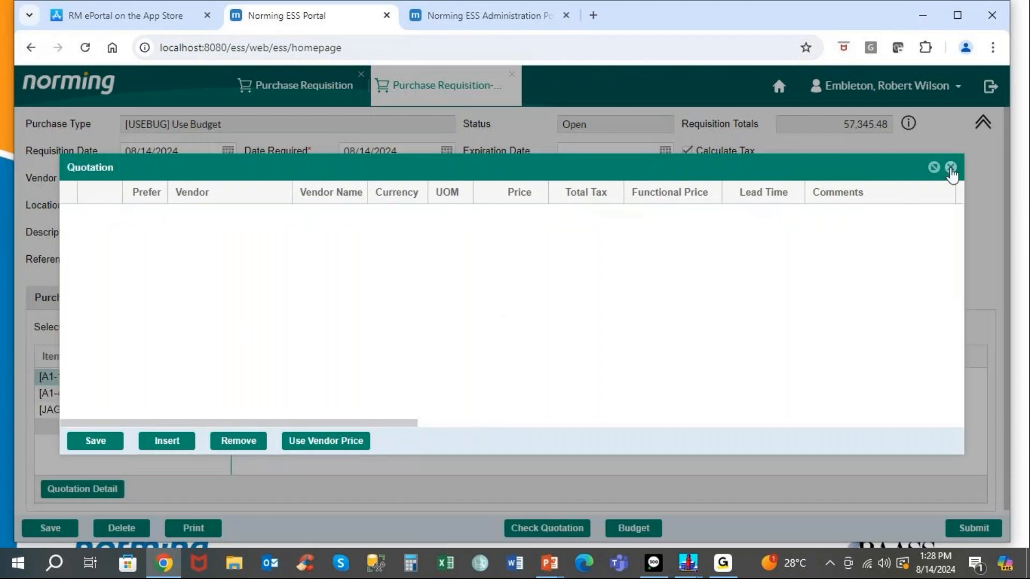
{"action": "left_click", "coordinate": [951, 167]}
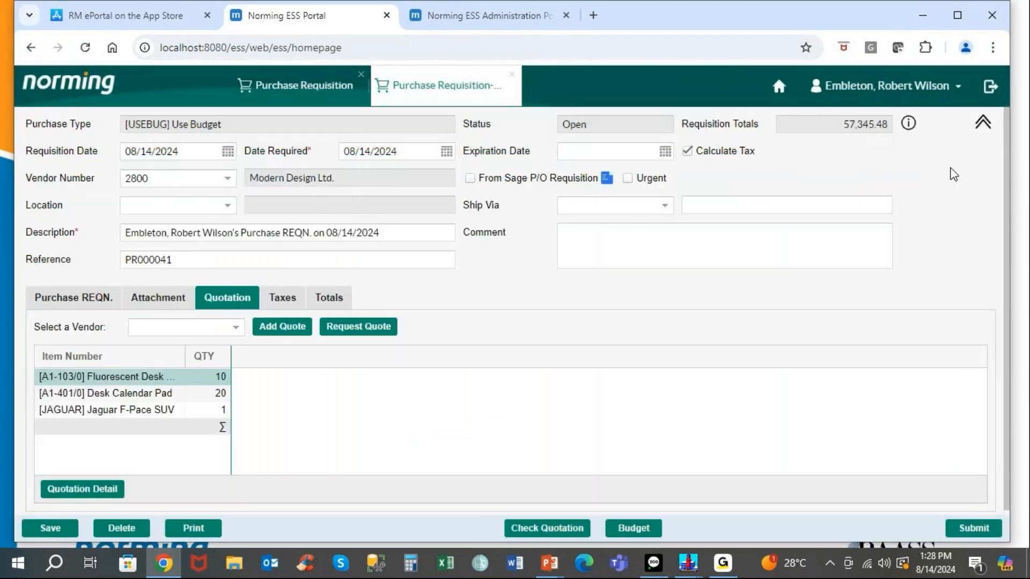
View the Request Quote form, then run Check Quotation on the requisition lines and dismiss the Success message.
{"action": "left_click", "coordinate": [379, 329]}
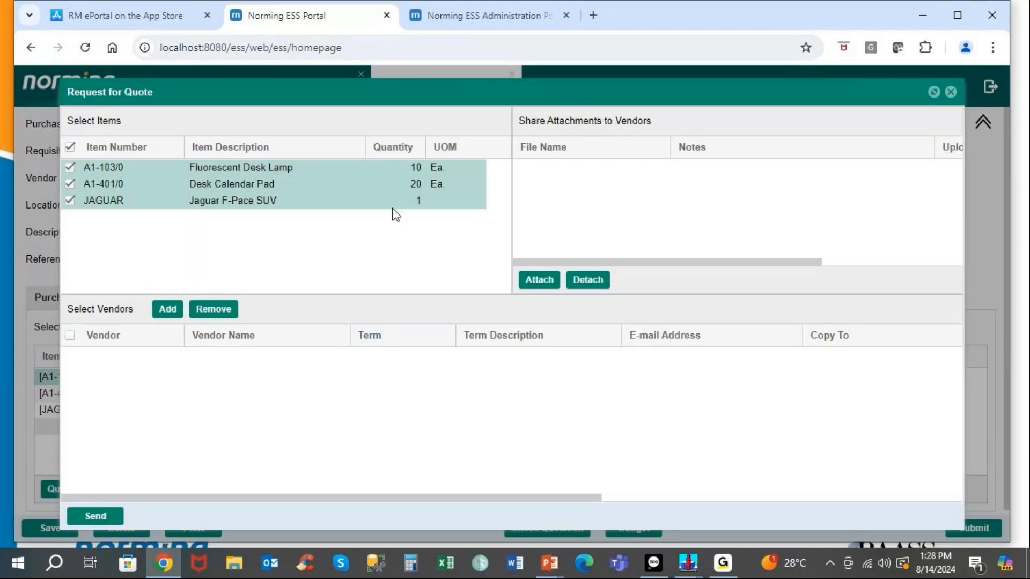
{"action": "left_click", "coordinate": [951, 93]}
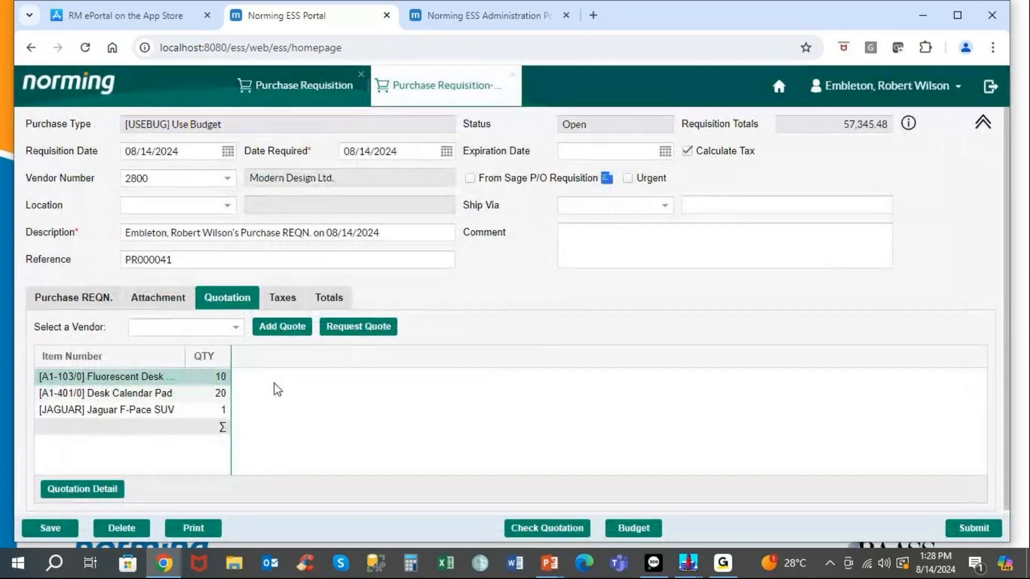
{"action": "left_click", "coordinate": [90, 304]}
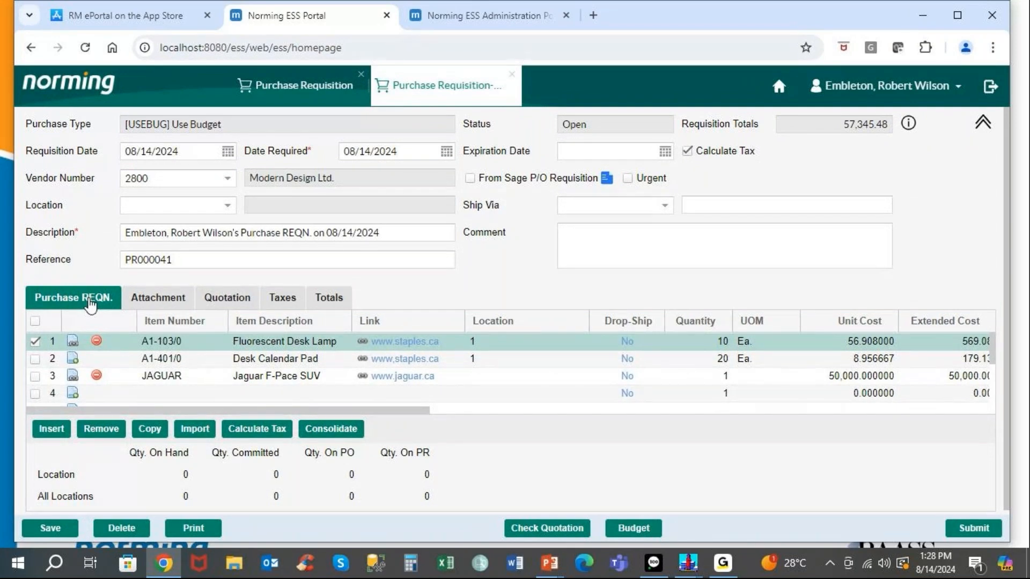
{"action": "left_click", "coordinate": [546, 528]}
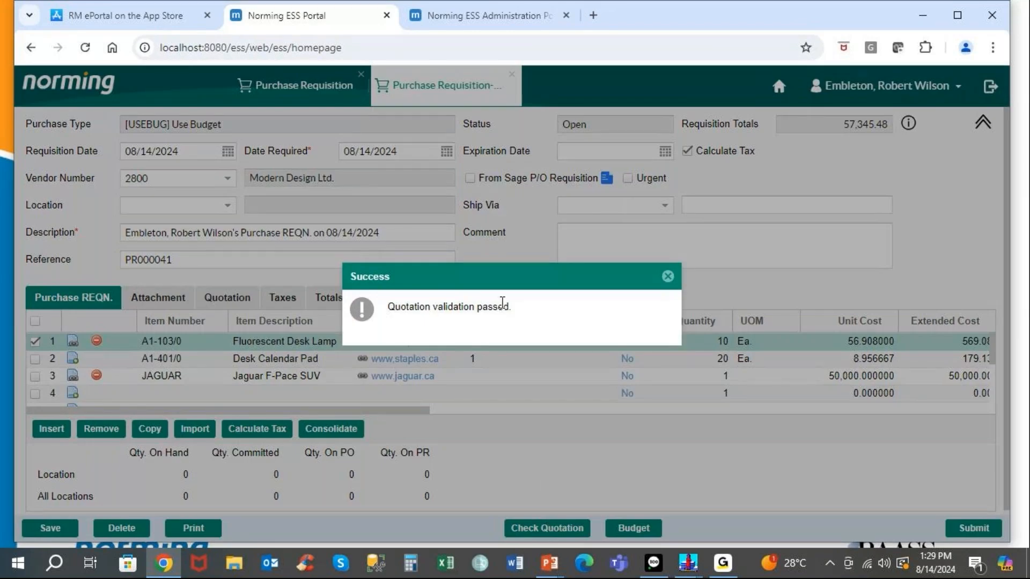
{"action": "left_click", "coordinate": [668, 278]}
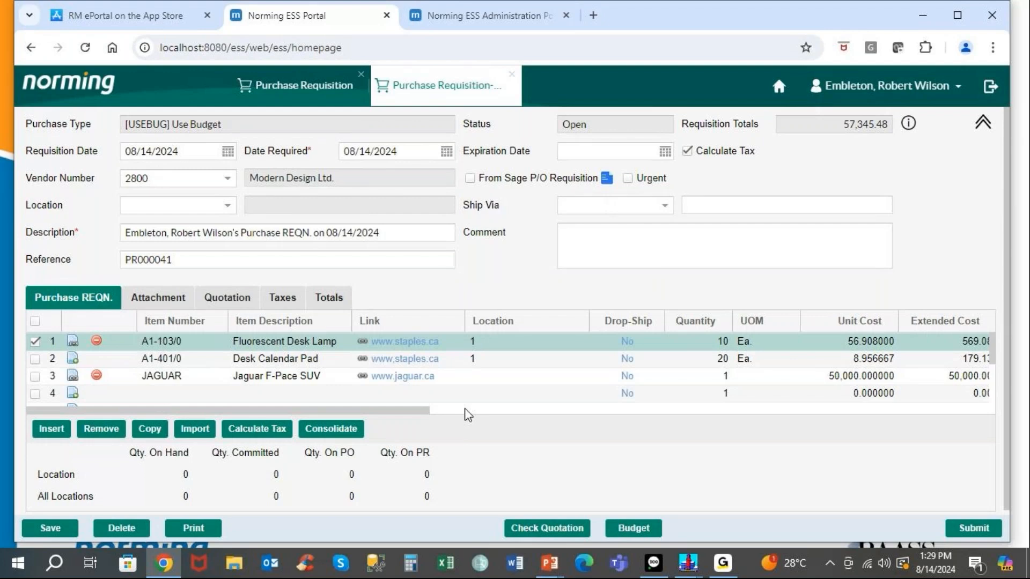
Review PR000041's R/M and G/L Account budget figures, then close Budget and Expenditure.
{"action": "left_click", "coordinate": [637, 532]}
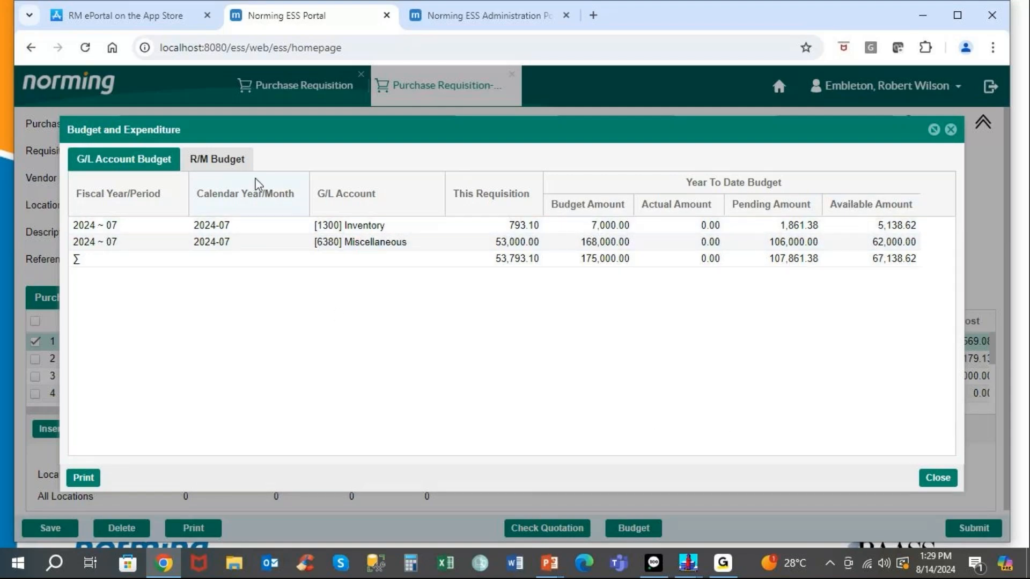
{"action": "left_click", "coordinate": [239, 164]}
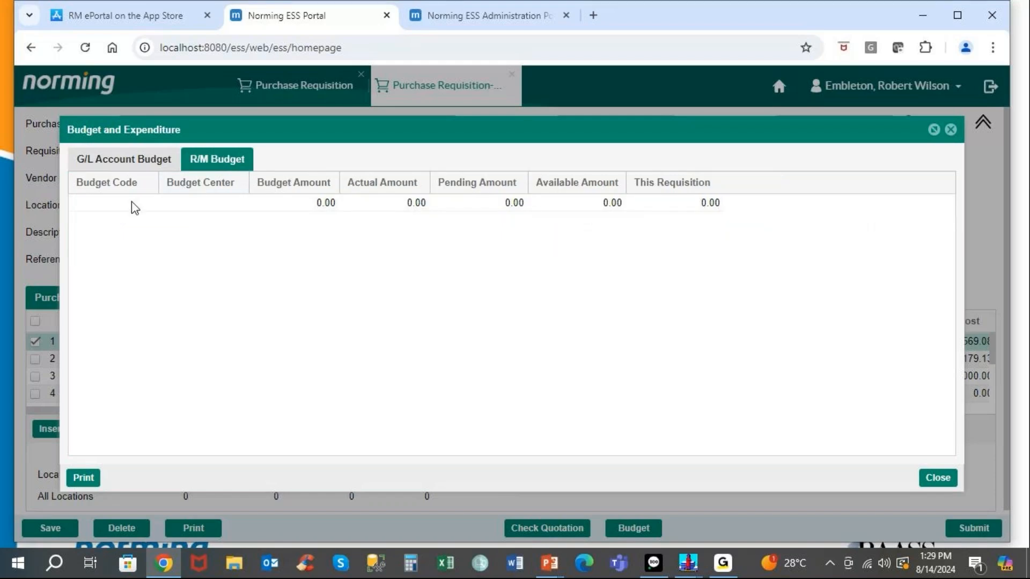
{"action": "left_click", "coordinate": [113, 162]}
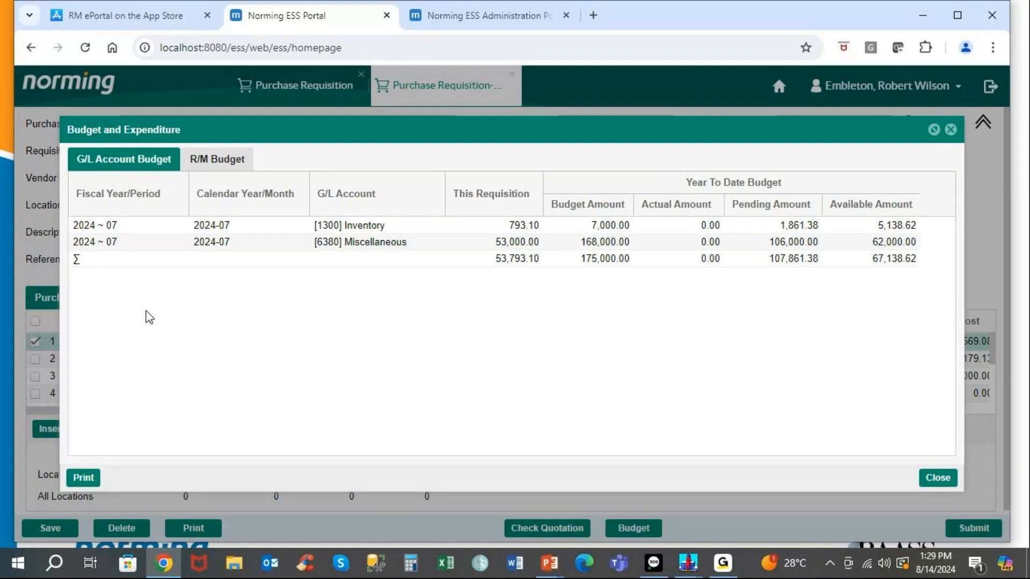
{"action": "left_click", "coordinate": [936, 480]}
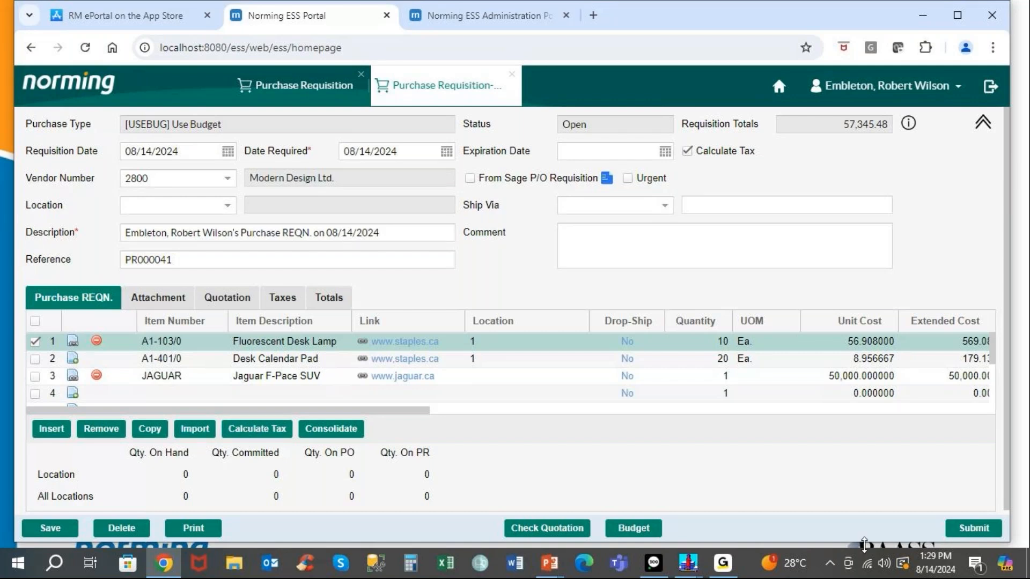
Submit PR000041, continue past the budget-overrun warning, and view its two pending approvers.
{"action": "left_click", "coordinate": [970, 527]}
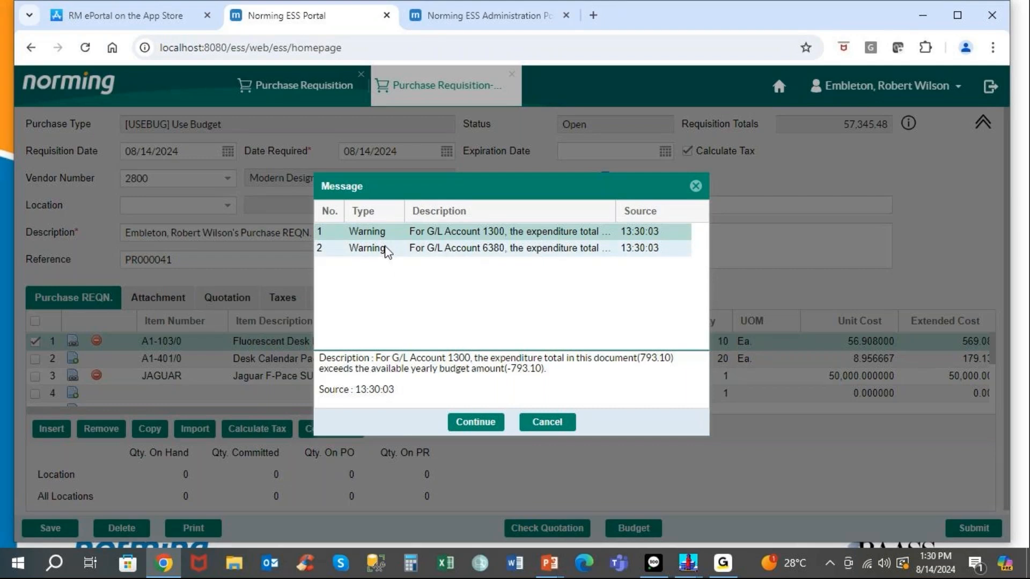
{"action": "left_click", "coordinate": [477, 422]}
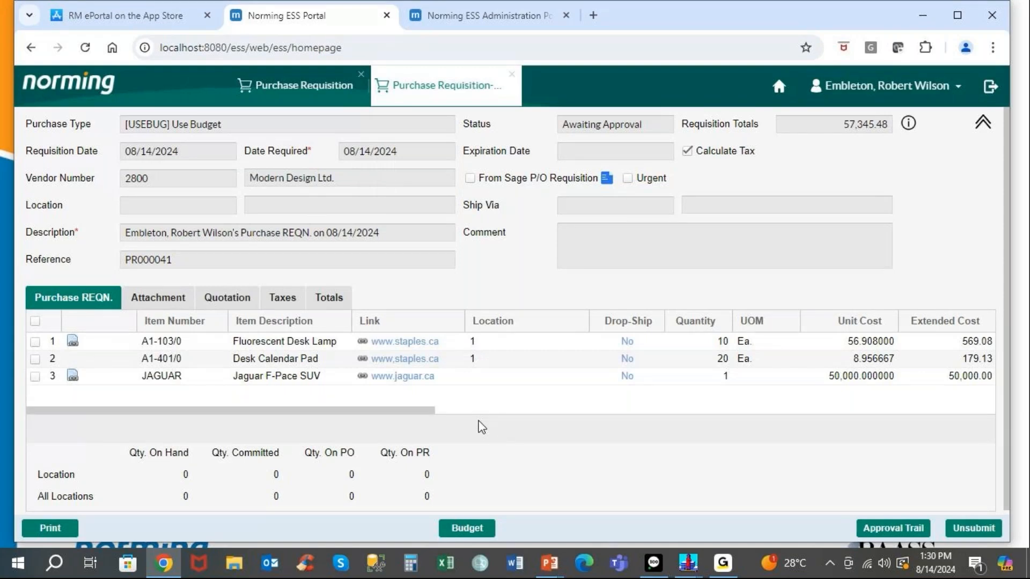
{"action": "left_click", "coordinate": [889, 527]}
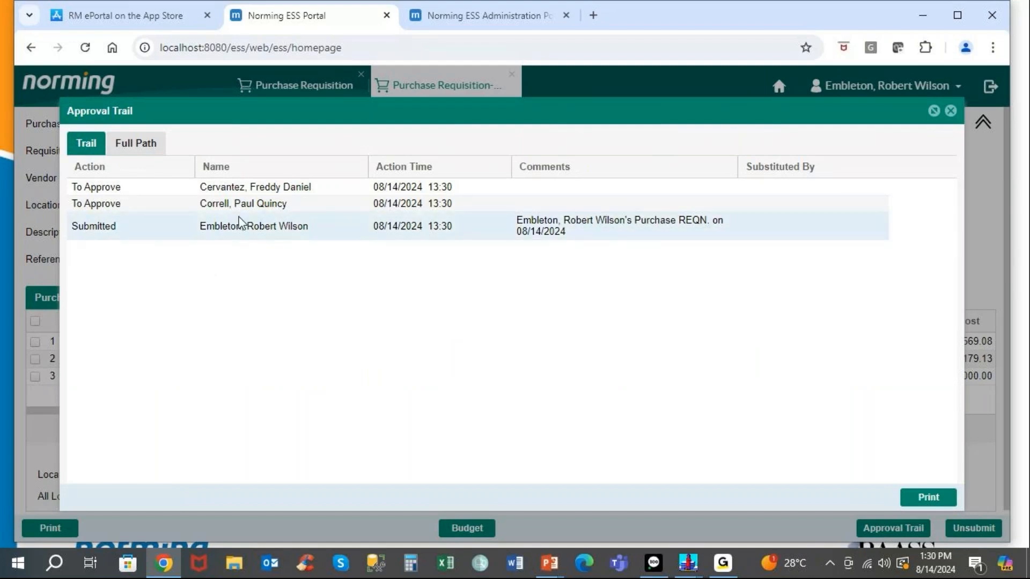
{"action": "left_click", "coordinate": [155, 147]}
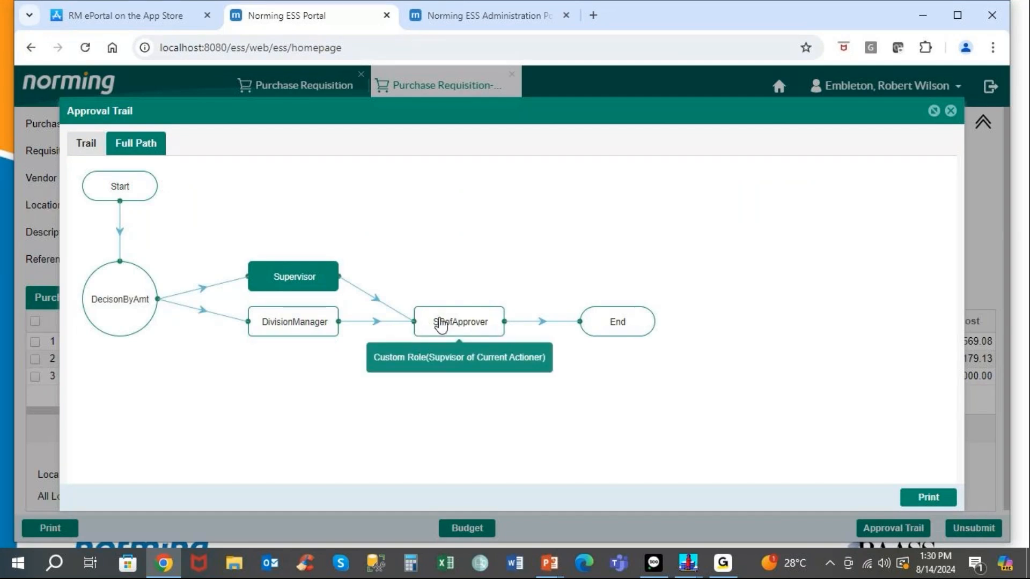
{"action": "left_click", "coordinate": [85, 143]}
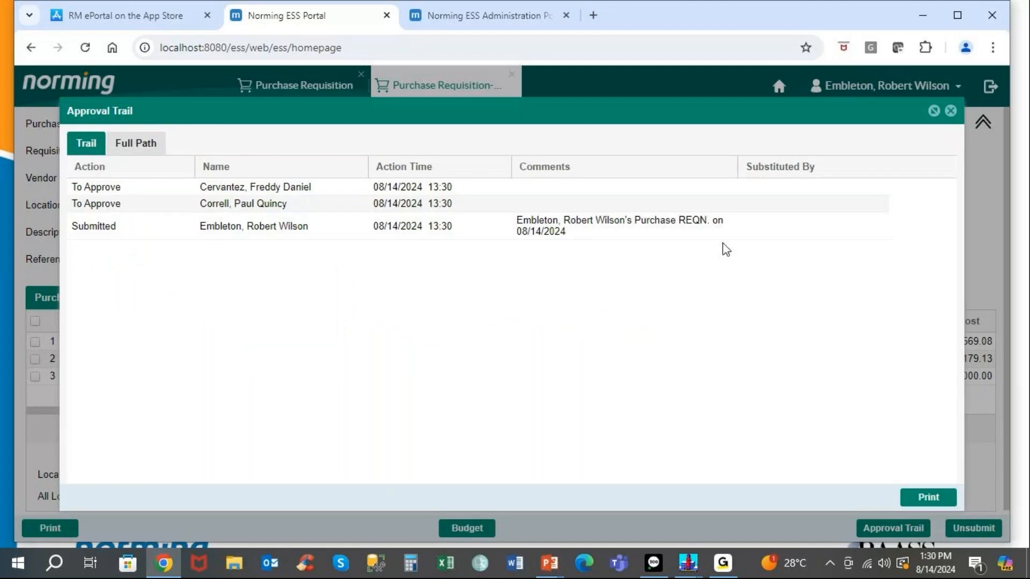
{"action": "left_click", "coordinate": [951, 110]}
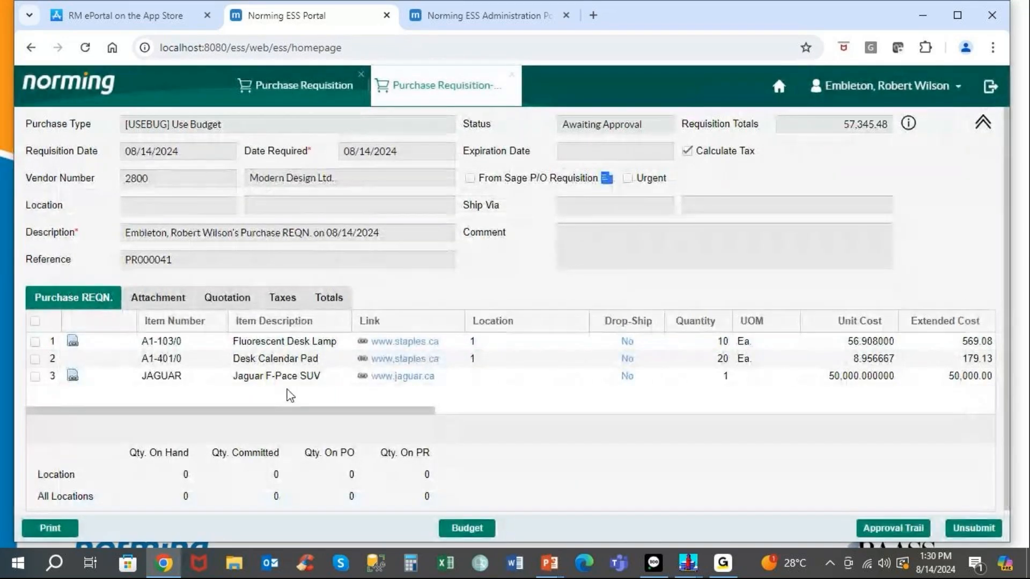
Close PR000041, sign out, and sign back in with the approver's ID, confirming the company.
{"action": "left_click", "coordinate": [512, 74]}
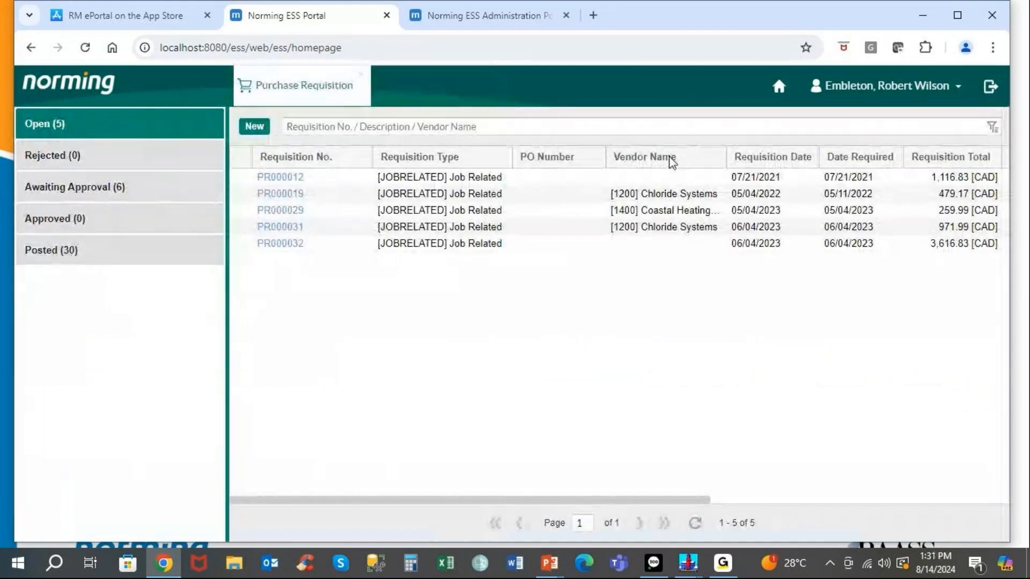
{"action": "left_click", "coordinate": [990, 86]}
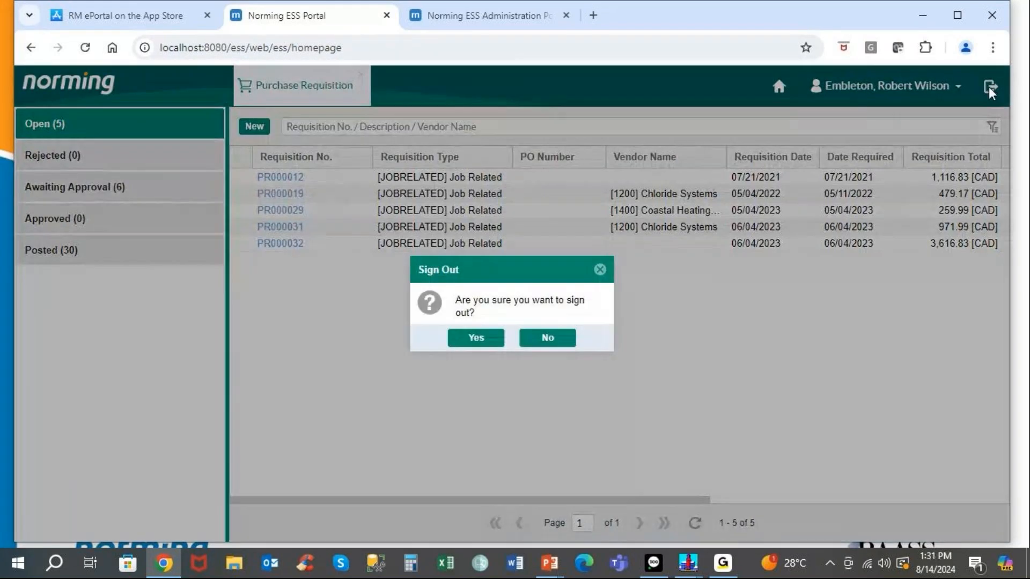
{"action": "left_click", "coordinate": [477, 338]}
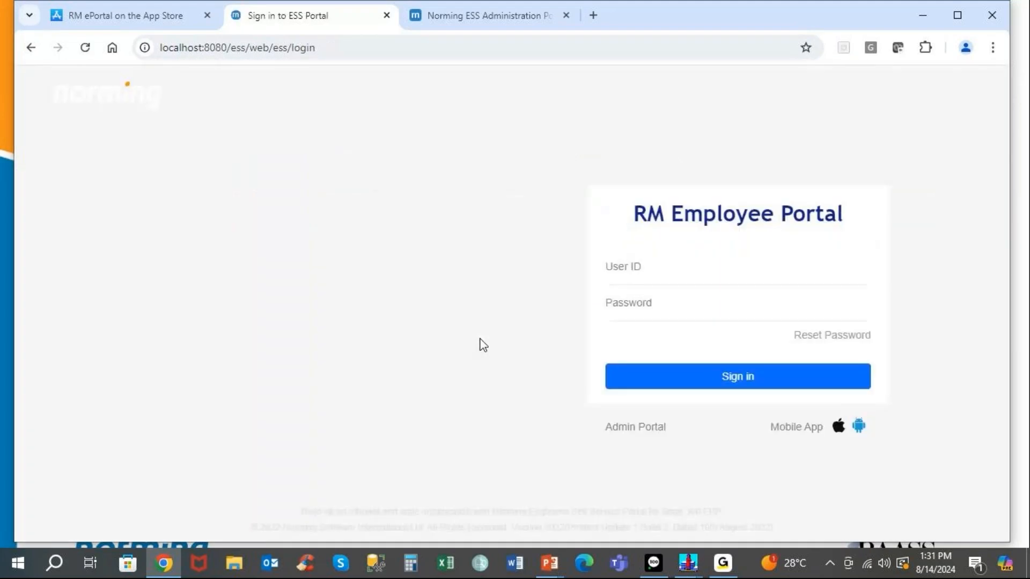
{"action": "type", "text": "100010"}
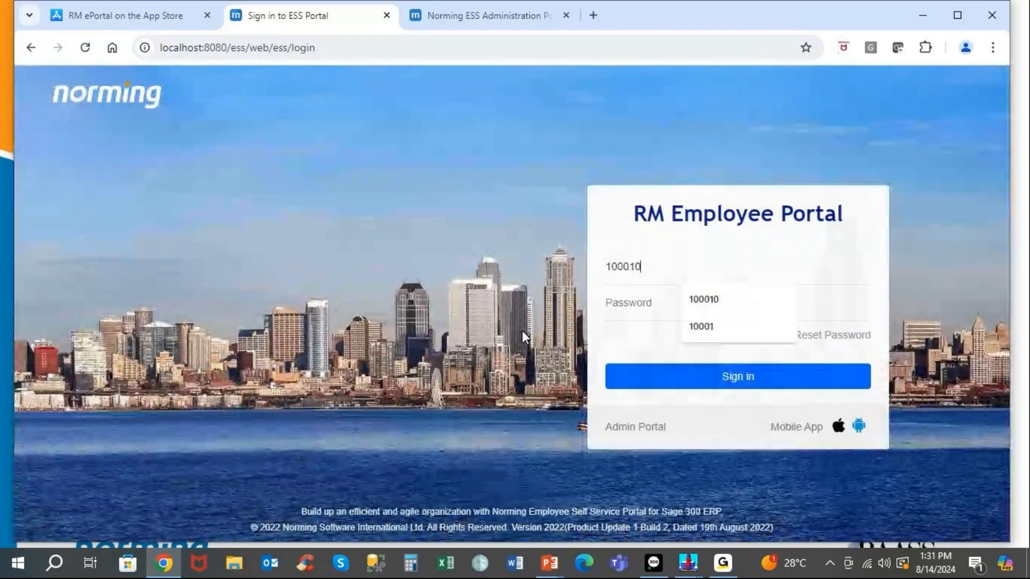
{"action": "key", "text": "Return"}
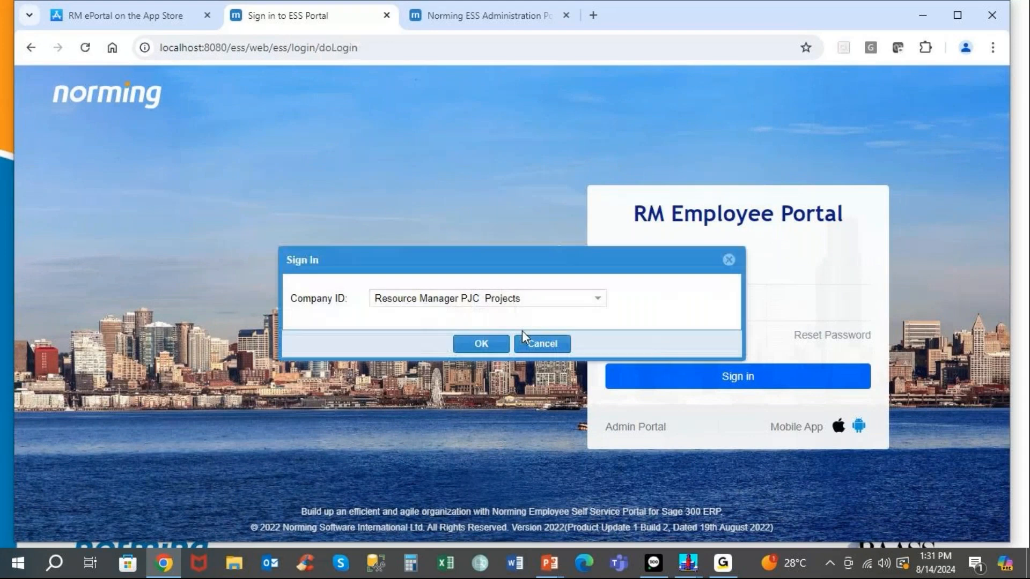
{"action": "left_click", "coordinate": [481, 344]}
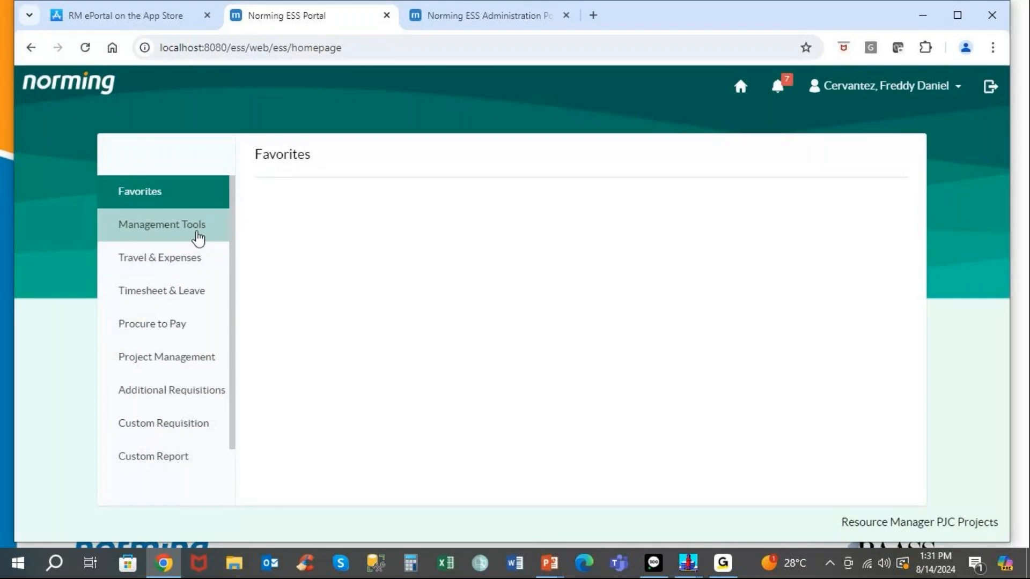
Browse timesheets and expense reports in the Management Tools Manager Console, then close it.
{"action": "left_click", "coordinate": [198, 238]}
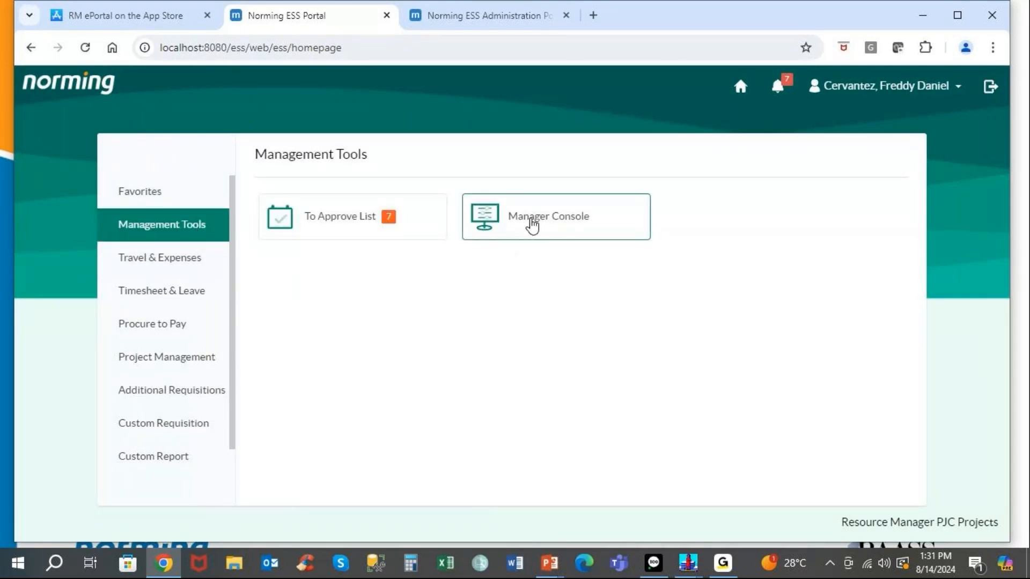
{"action": "left_click", "coordinate": [532, 226]}
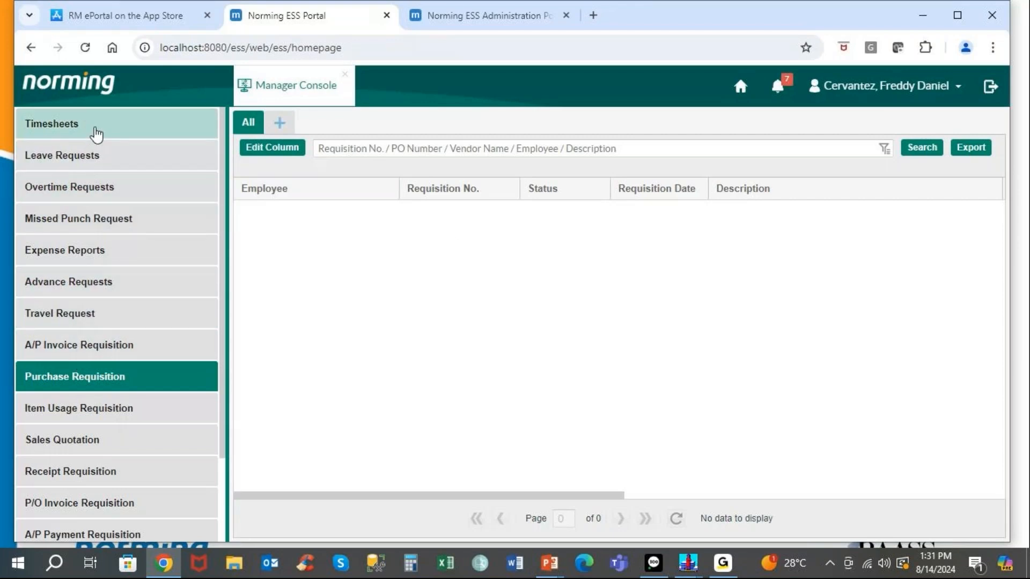
{"action": "left_click", "coordinate": [96, 135]}
{"action": "left_click", "coordinate": [79, 253]}
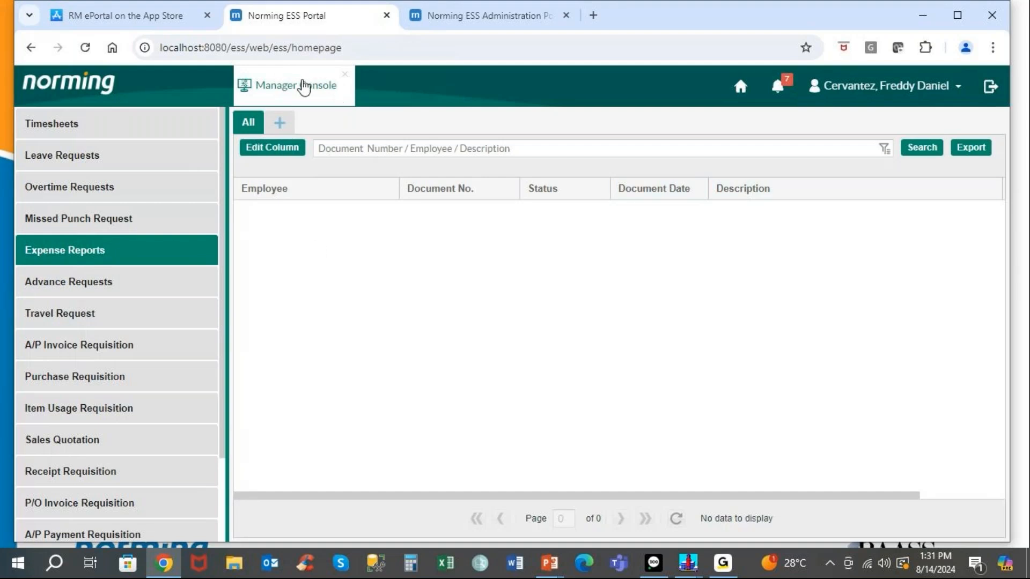
{"action": "left_click", "coordinate": [345, 75]}
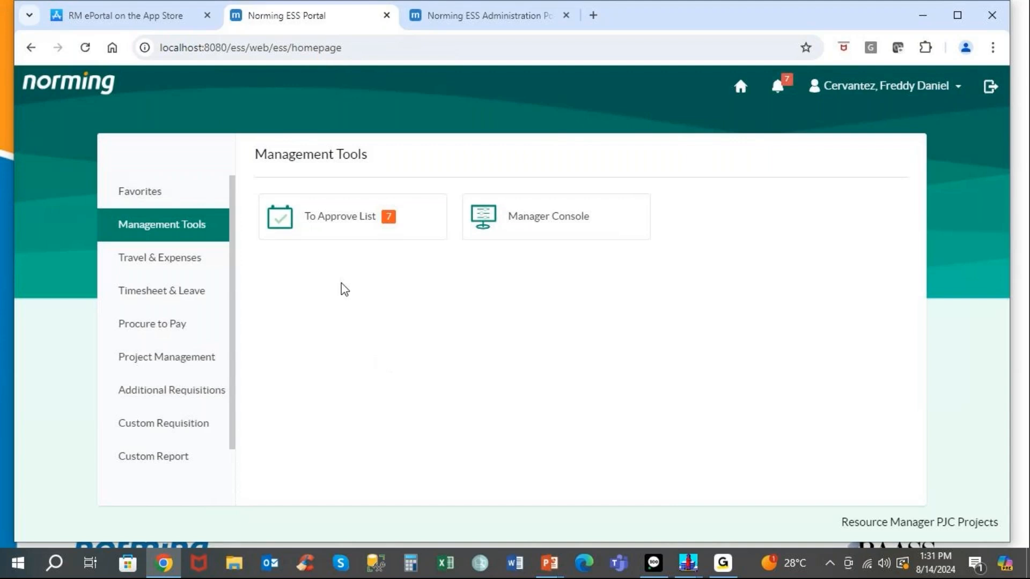
Open PR000041 from the pending purchase requisitions, untick the desk lamp line, and view its image.
{"action": "left_click", "coordinate": [322, 222]}
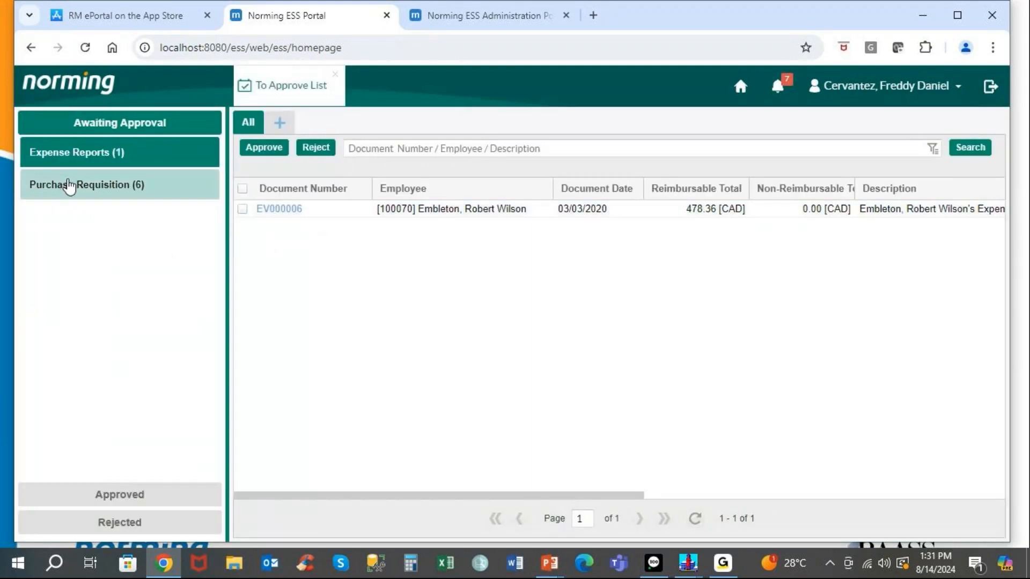
{"action": "left_click", "coordinate": [69, 185]}
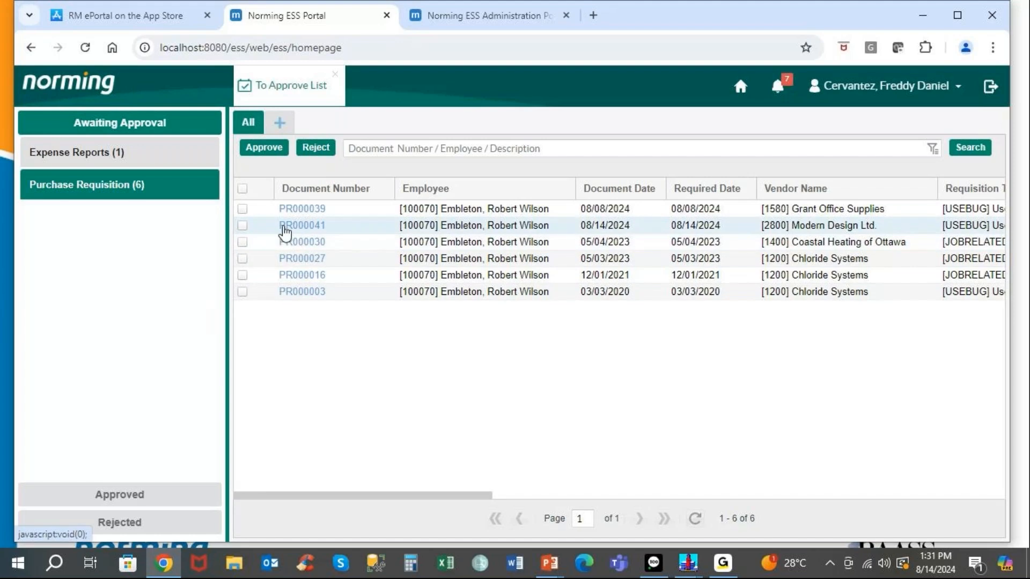
{"action": "left_click", "coordinate": [284, 227]}
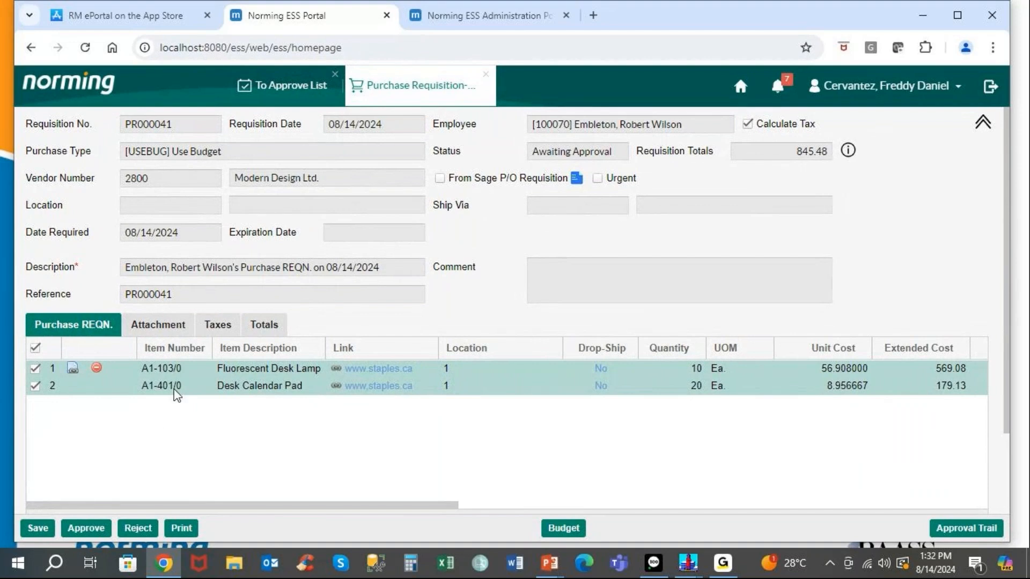
{"action": "left_click", "coordinate": [74, 371]}
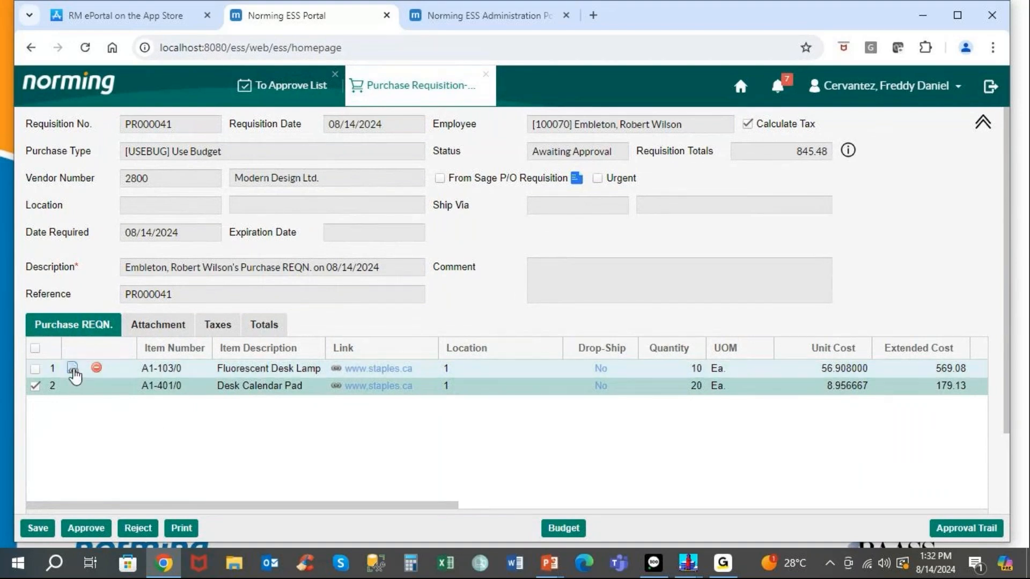
{"action": "left_click", "coordinate": [73, 370]}
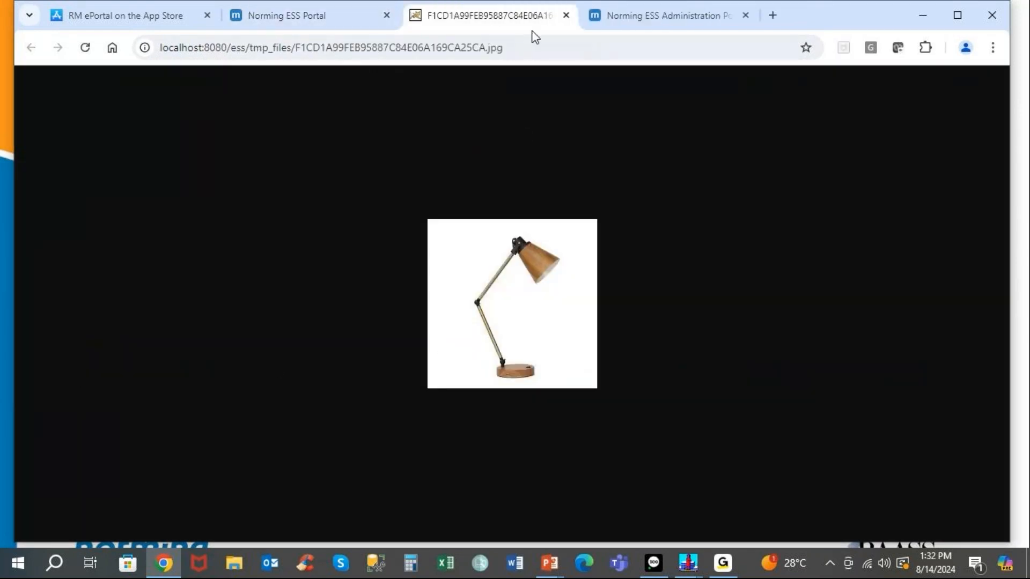
{"action": "left_click", "coordinate": [566, 15]}
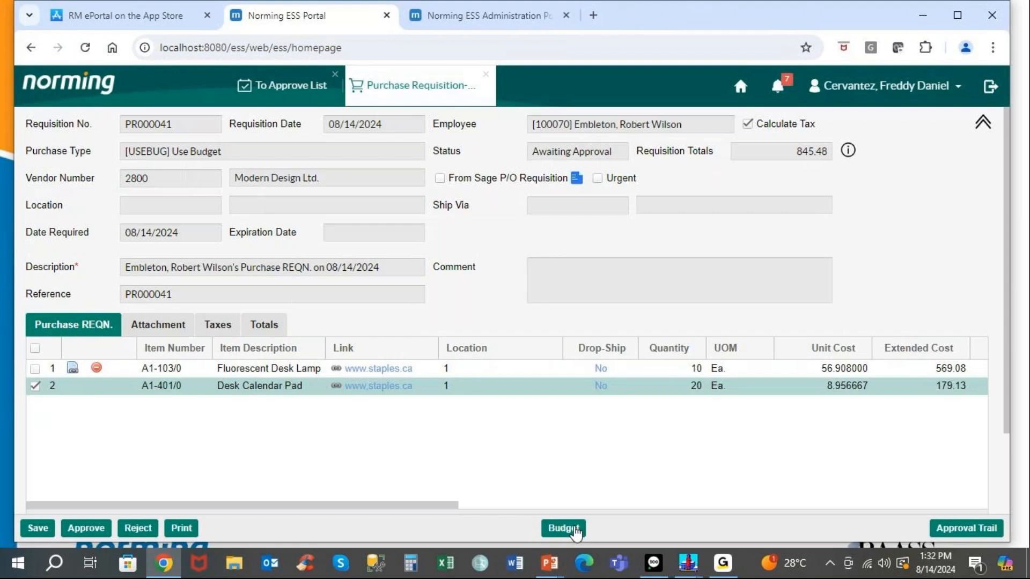
Save the requisition changes and check its Budget and Expenditure summary.
{"action": "left_click", "coordinate": [575, 528]}
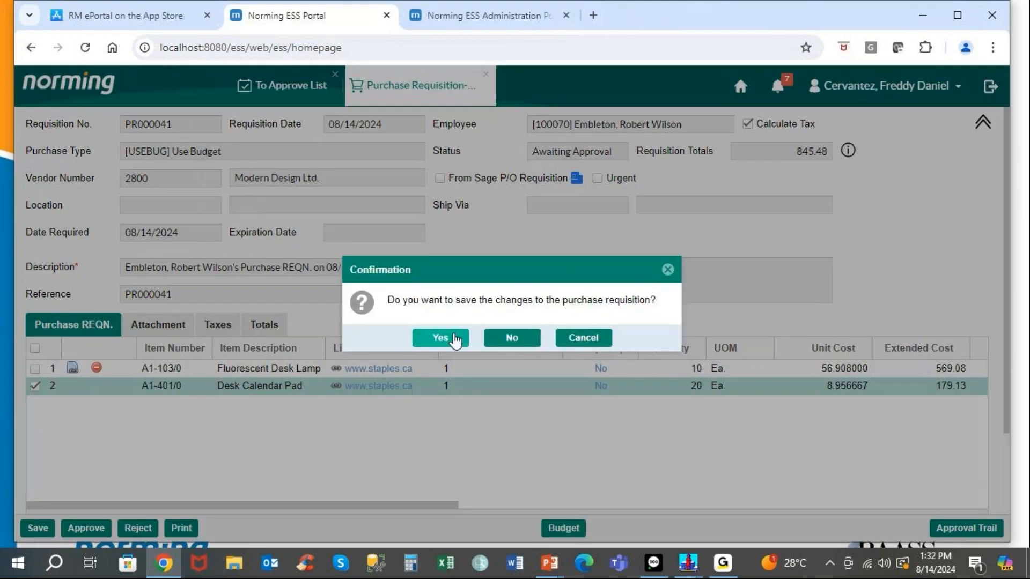
{"action": "left_click", "coordinate": [441, 338]}
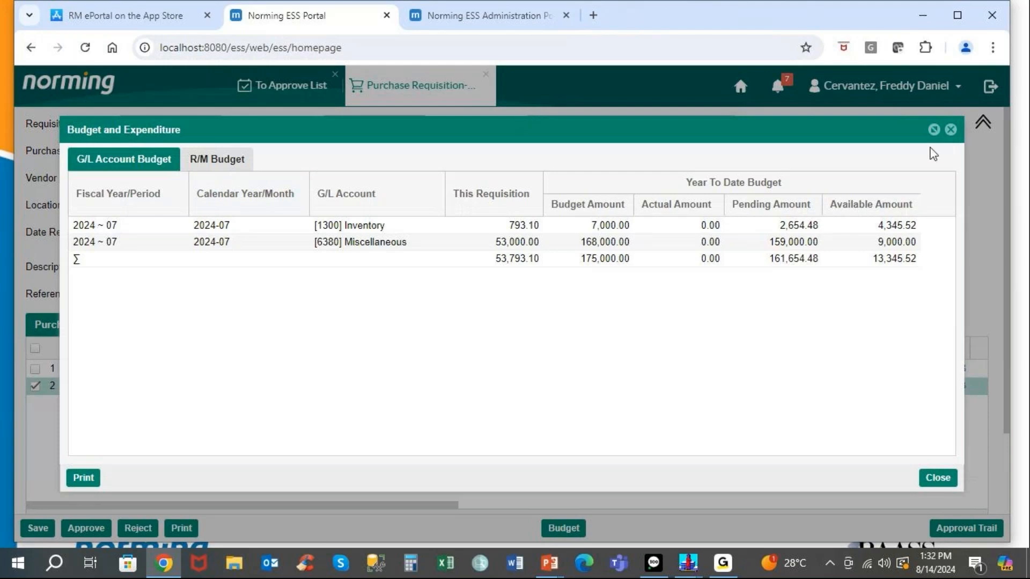
{"action": "left_click", "coordinate": [951, 129]}
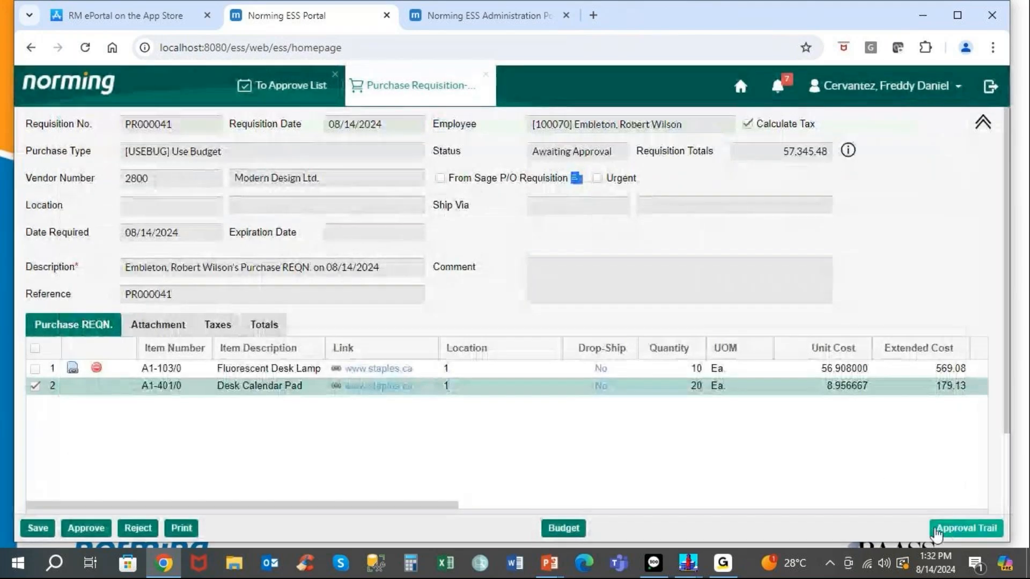
Approve PR000041 with the comment 'OK', going through the approval dialog twice.
{"action": "left_click", "coordinate": [75, 530]}
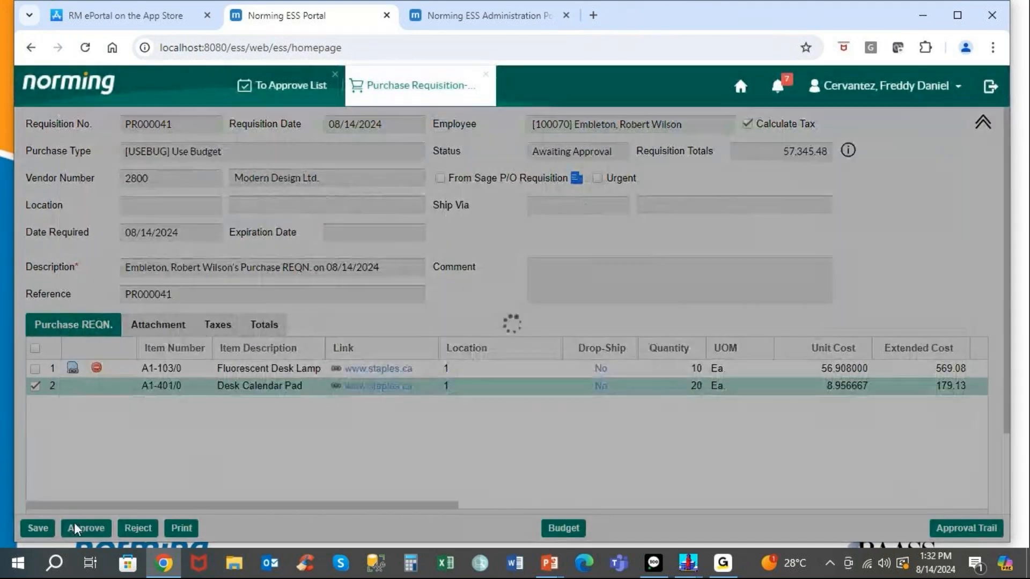
{"action": "left_click", "coordinate": [400, 274]}
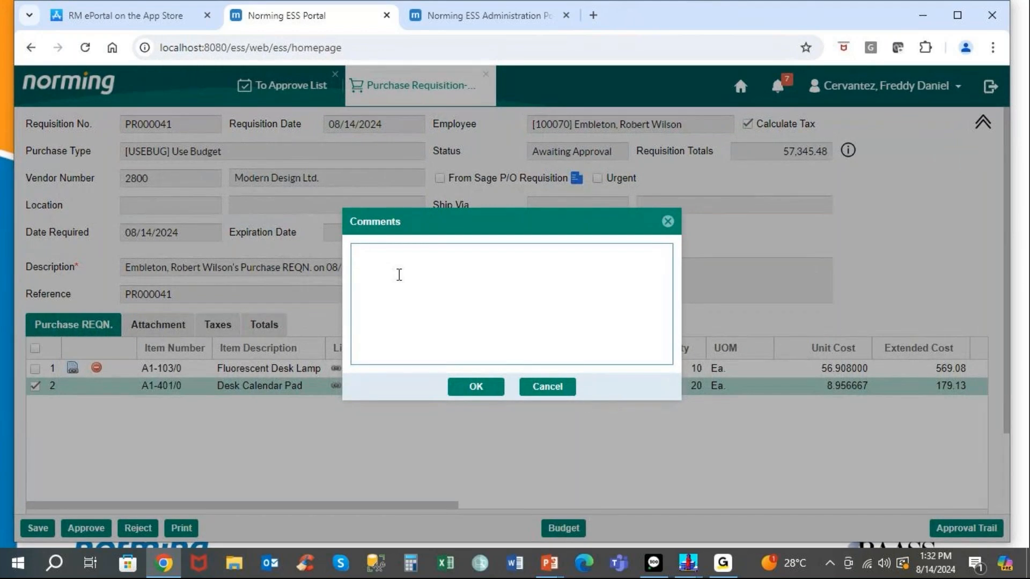
{"action": "type", "text": "OK"}
{"action": "left_click", "coordinate": [462, 394]}
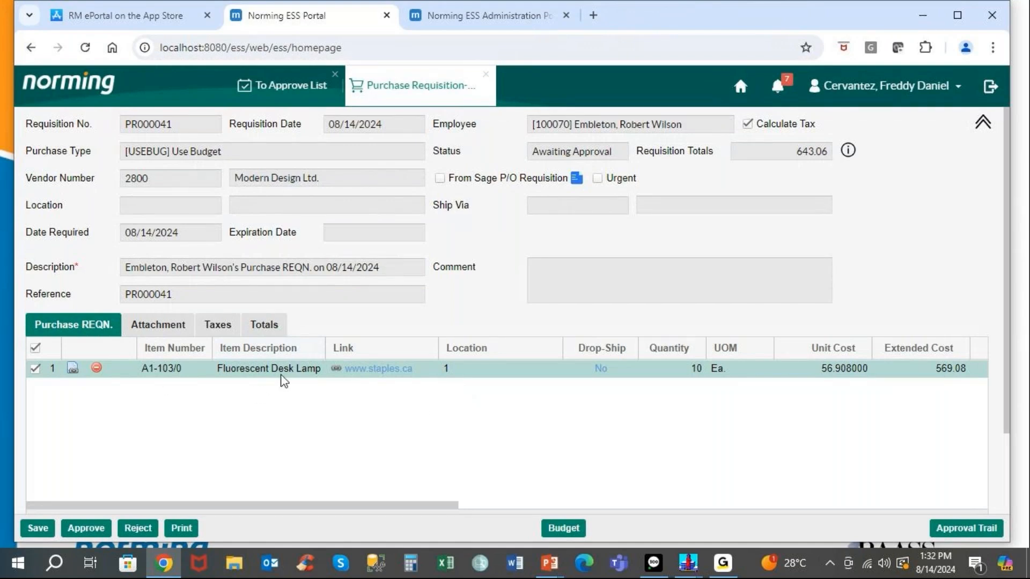
{"action": "left_click", "coordinate": [99, 530]}
{"action": "left_click", "coordinate": [431, 252]}
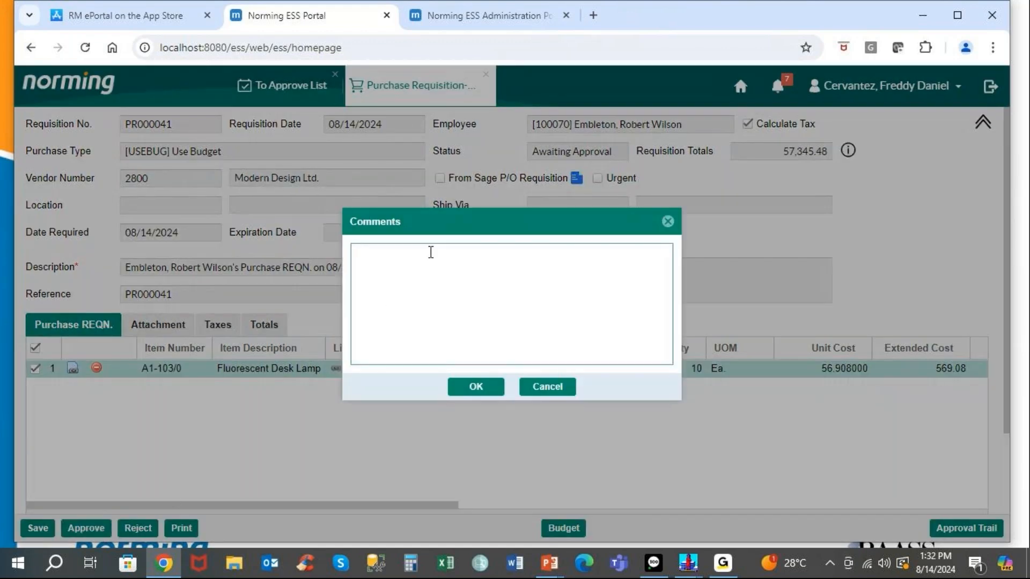
{"action": "type", "text": "OK"}
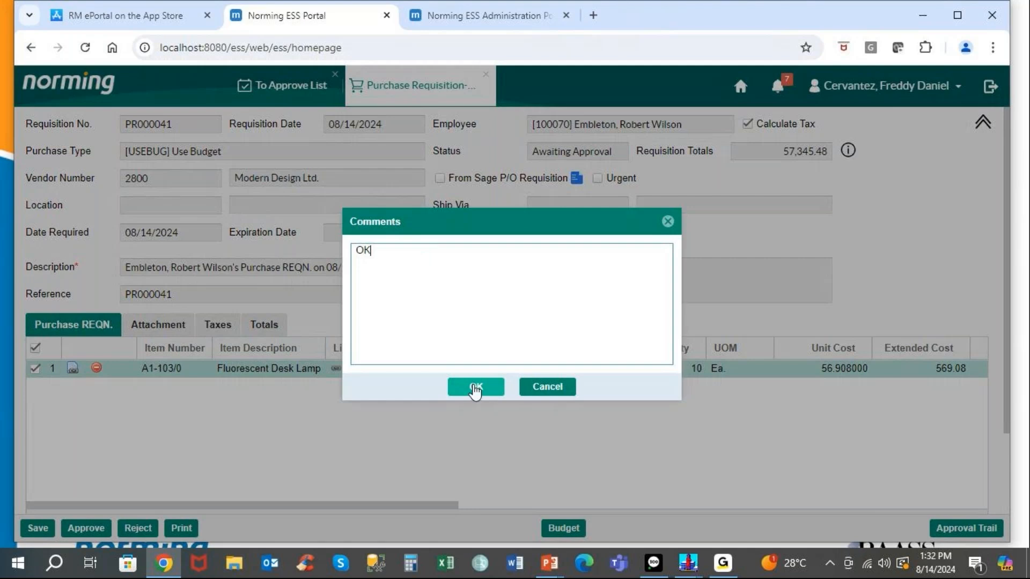
{"action": "left_click", "coordinate": [475, 386]}
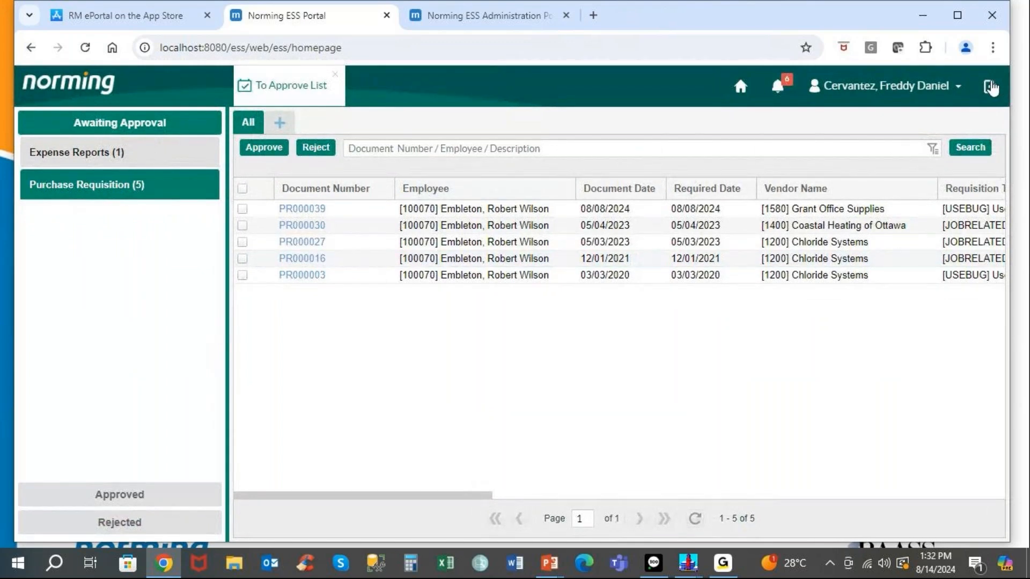
Sign out and sign in with the second approver's ID to Resource Manager PJC Projects.
{"action": "left_click", "coordinate": [990, 87]}
{"action": "left_click", "coordinate": [486, 339]}
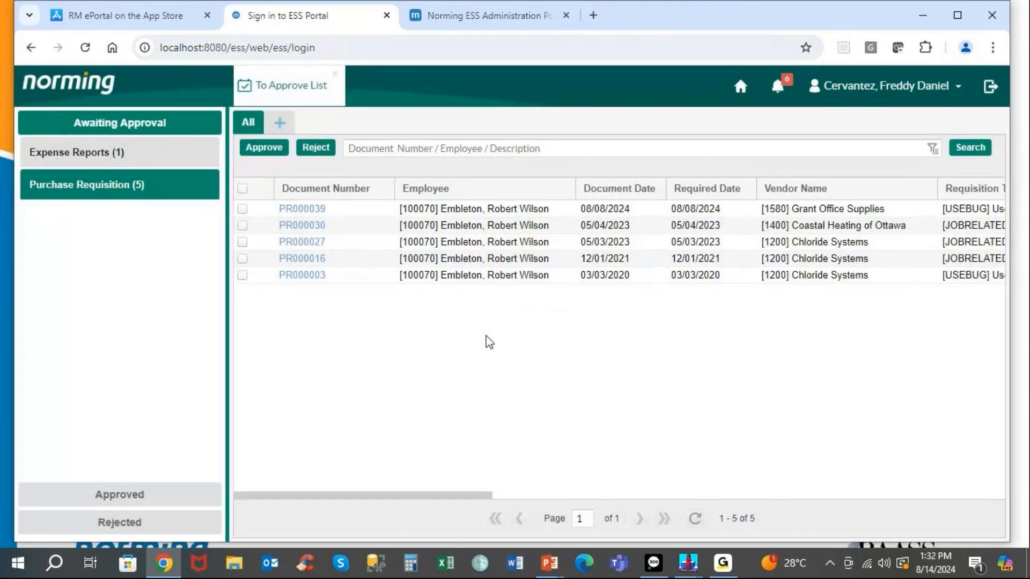
{"action": "type", "text": "100030"}
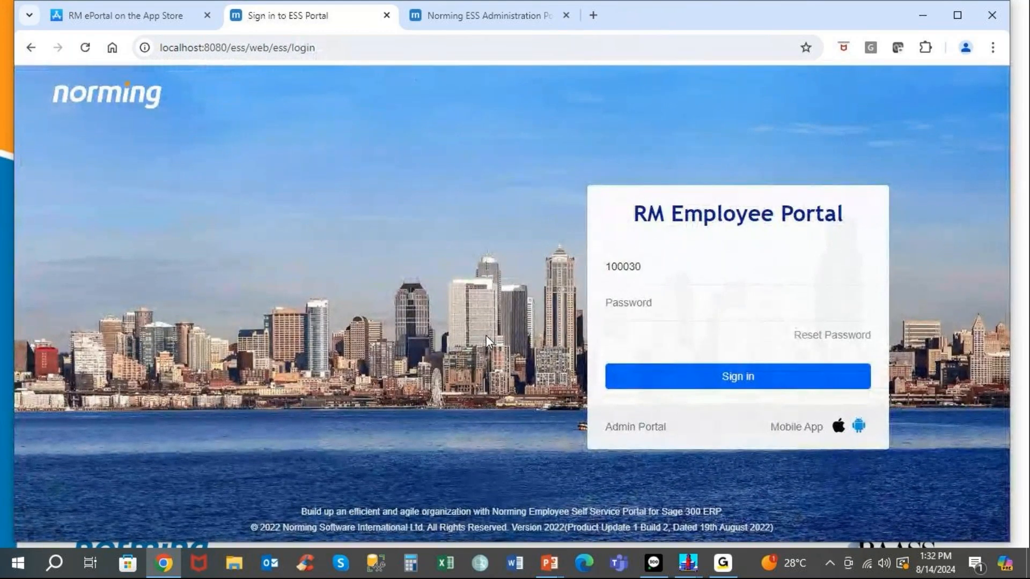
{"action": "key", "text": "Return"}
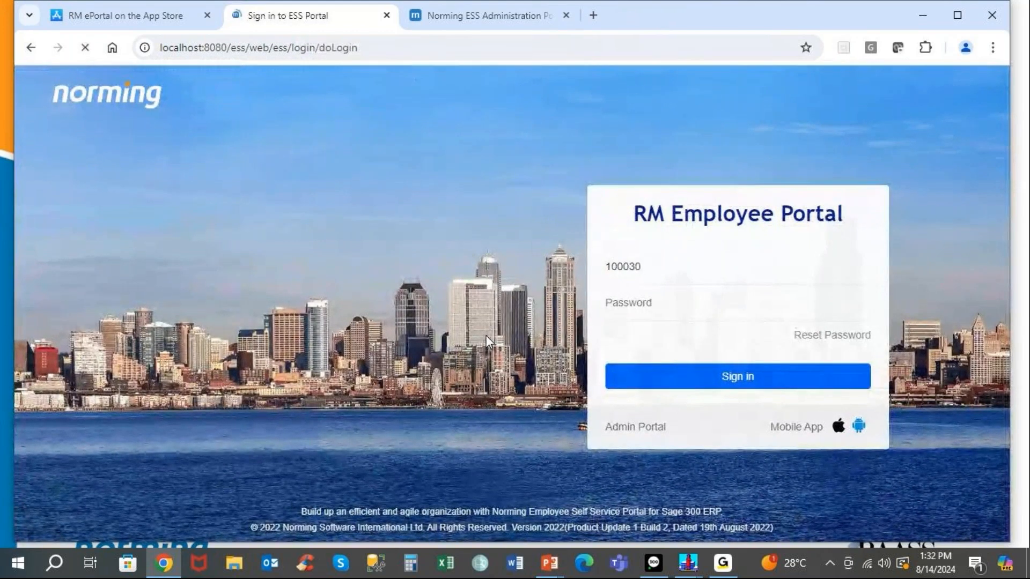
{"action": "left_click", "coordinate": [486, 338]}
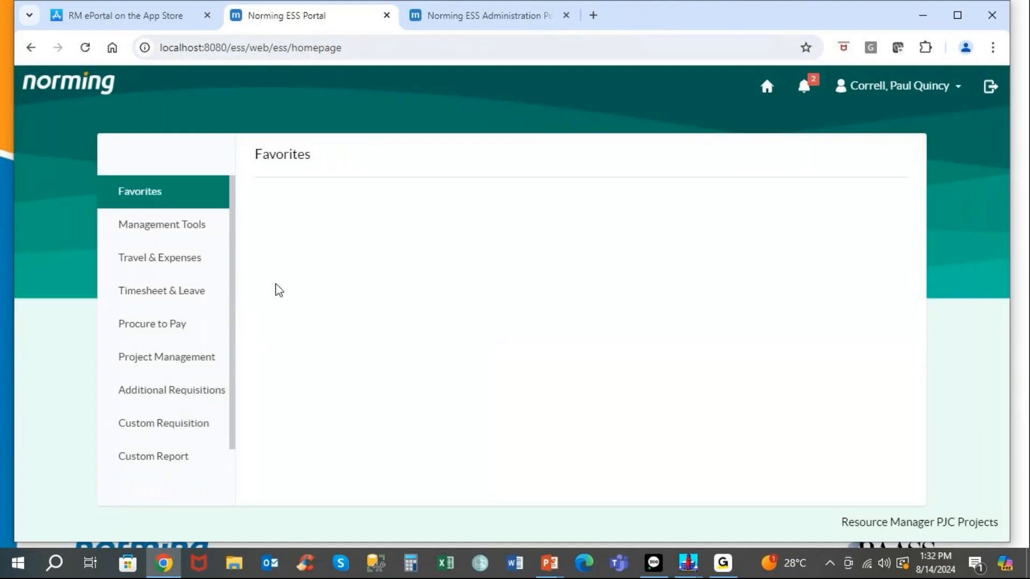
Open Management Tools > To Approve List, then switch to the ESS Administration Portal tab.
{"action": "left_click", "coordinate": [174, 235]}
{"action": "left_click", "coordinate": [316, 219]}
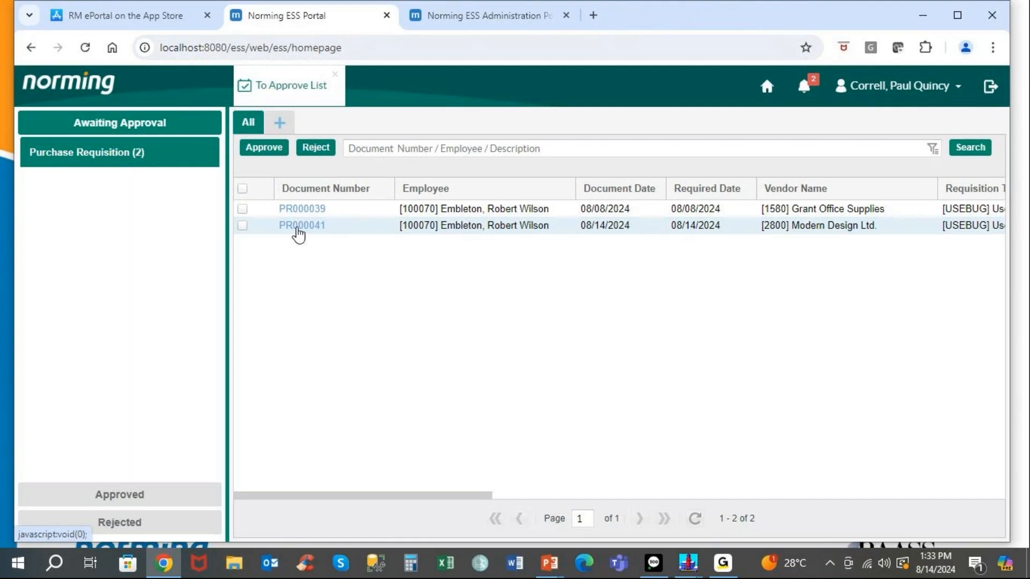
{"action": "left_click", "coordinate": [468, 16]}
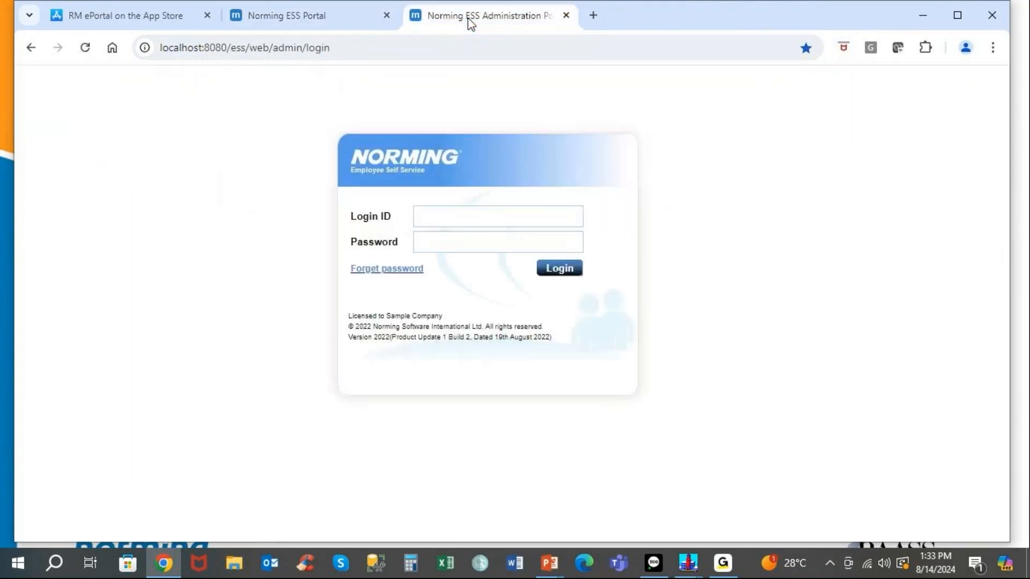
Sign in with the administrator login ID and password, and open the Start menu.
{"action": "type", "text": "admin"}
{"action": "key", "text": "Tab"}
{"action": "type", "text": "admin"}
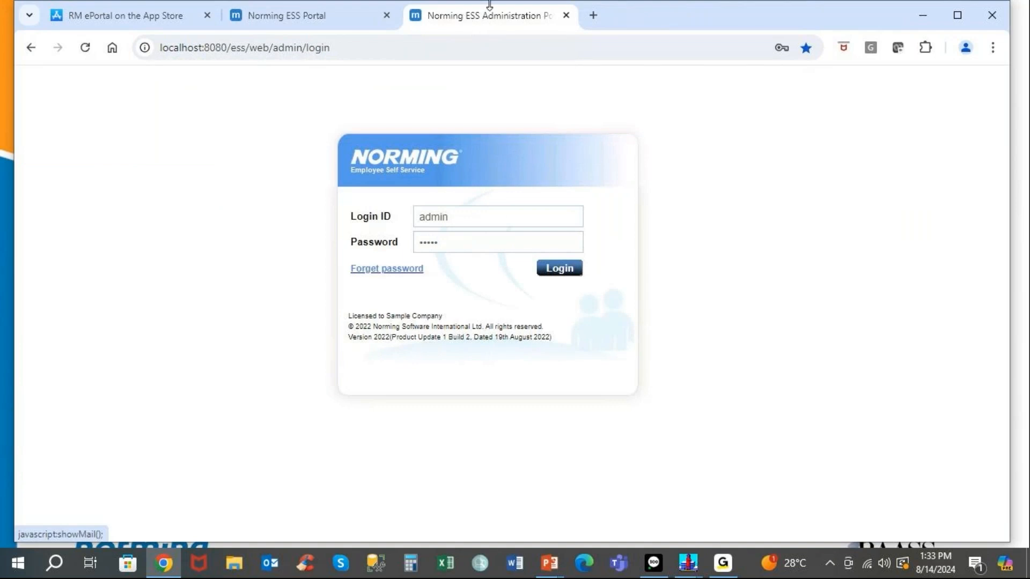
{"action": "left_click", "coordinate": [549, 265]}
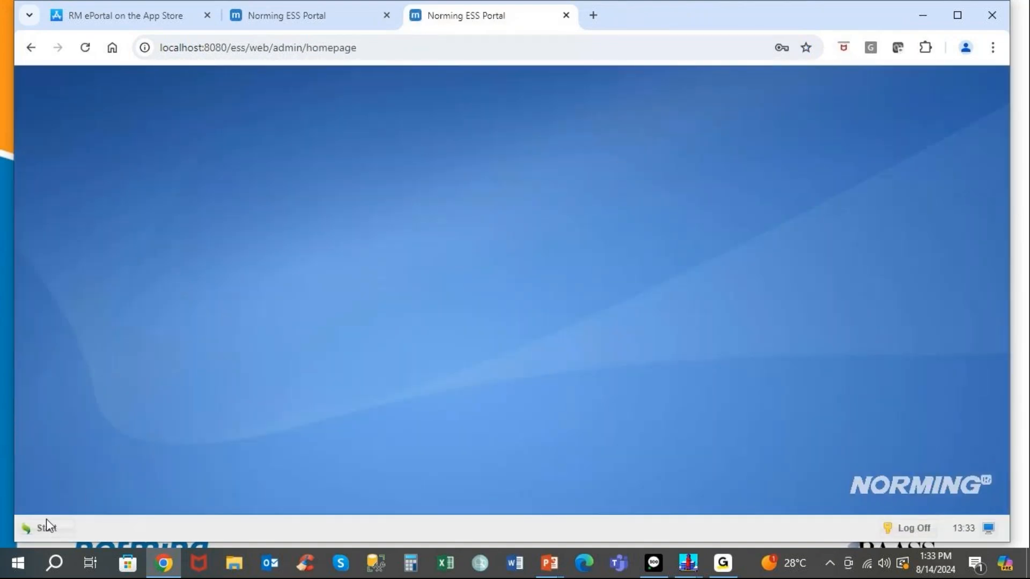
{"action": "left_click", "coordinate": [46, 521]}
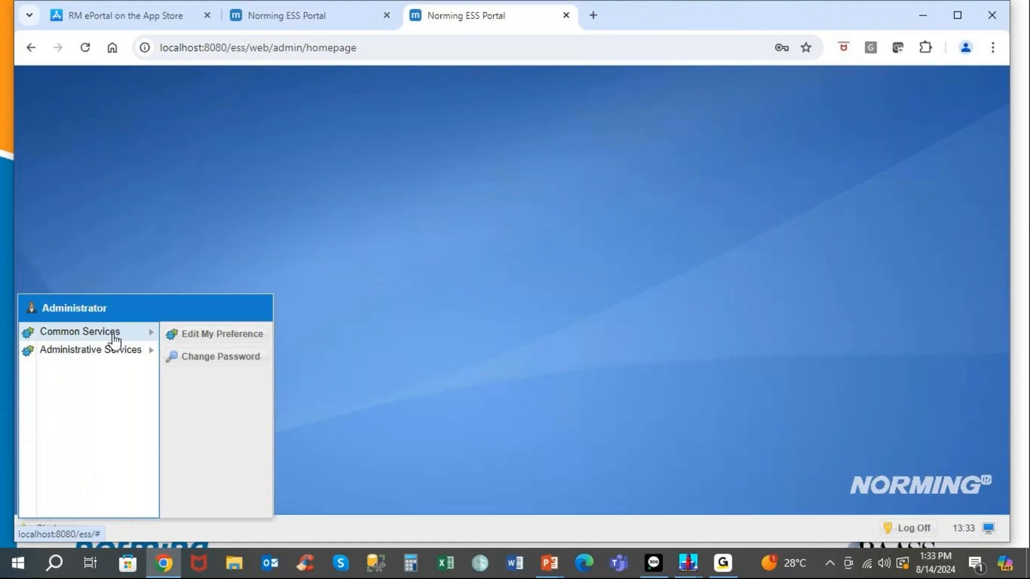
Open the To Do List and filter it to the Resource Manager PJC Projects entity.
{"action": "mouse_move", "coordinate": [114, 342]}
{"action": "left_click", "coordinate": [201, 389]}
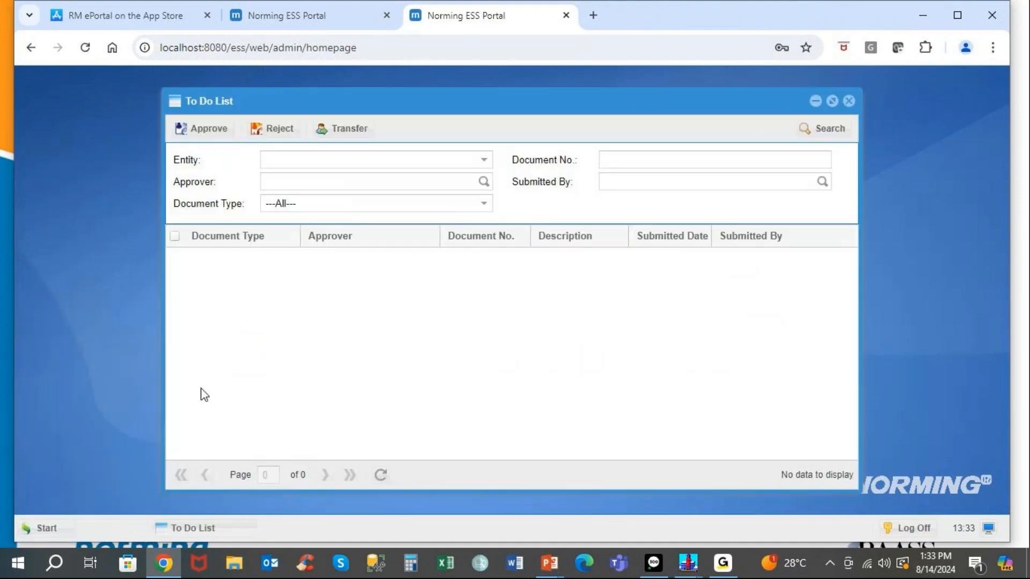
{"action": "left_click", "coordinate": [484, 162]}
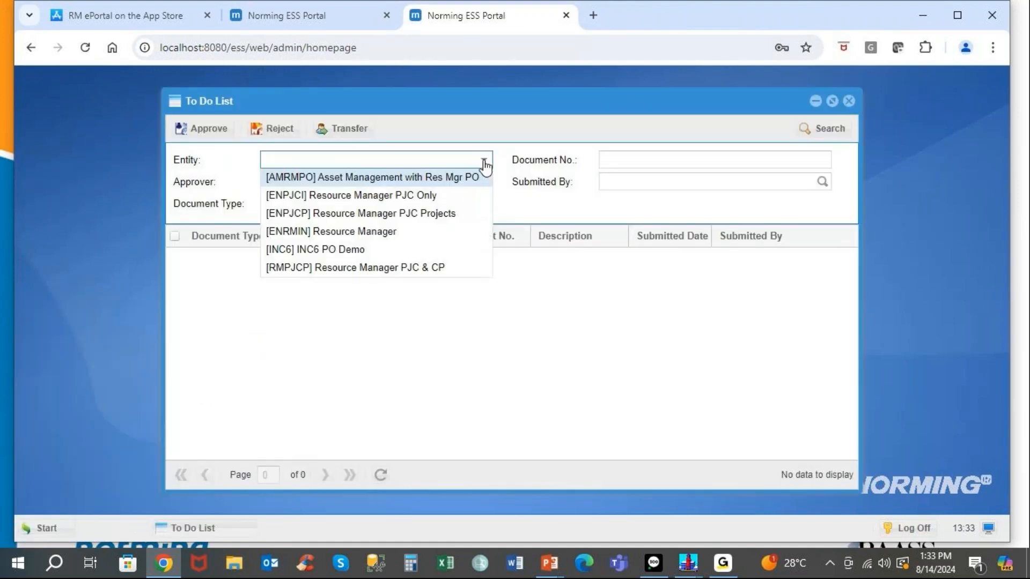
{"action": "left_click", "coordinate": [445, 215]}
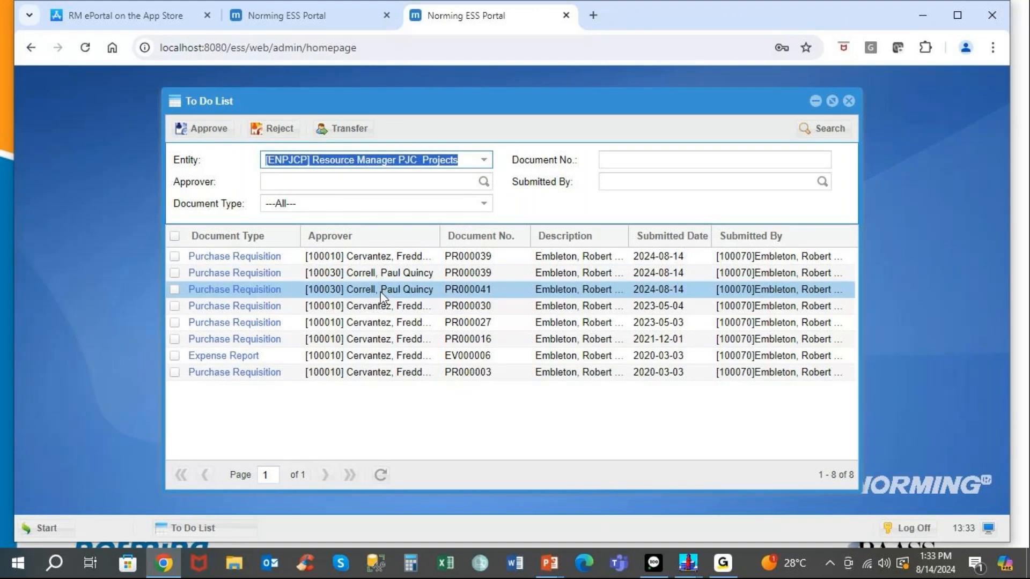
Mark PR000041 and PR000039 for transfer, pick a recipient employee, then close without applying.
{"action": "left_click", "coordinate": [175, 289]}
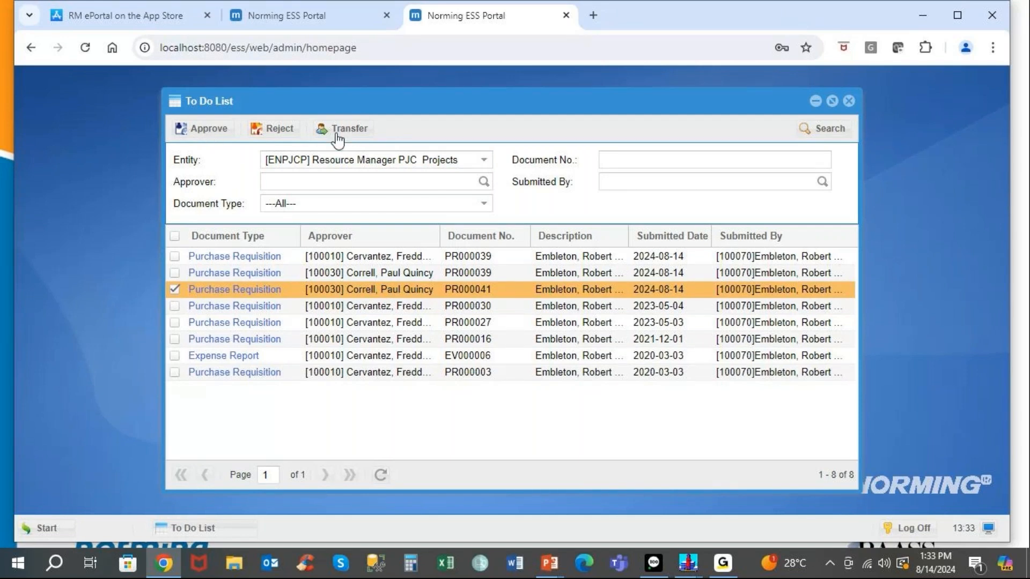
{"action": "left_click", "coordinate": [174, 272]}
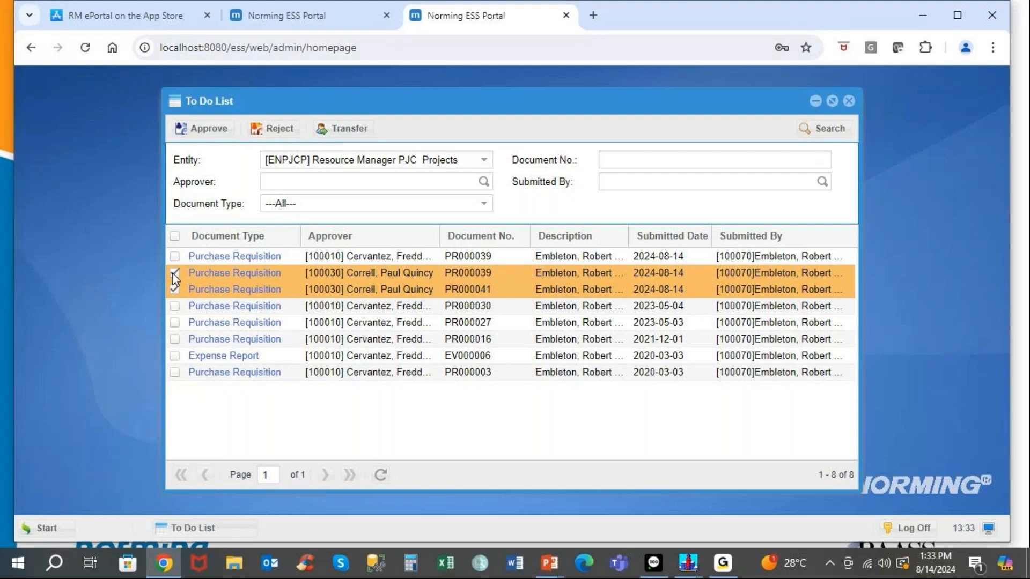
{"action": "left_click", "coordinate": [354, 132]}
{"action": "left_click", "coordinate": [627, 235]}
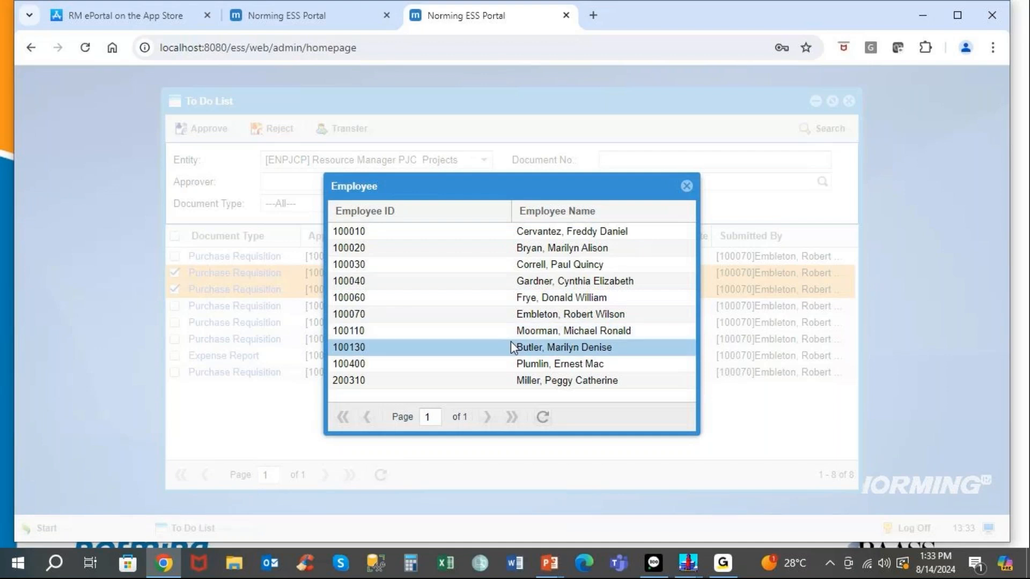
{"action": "left_click", "coordinate": [529, 250]}
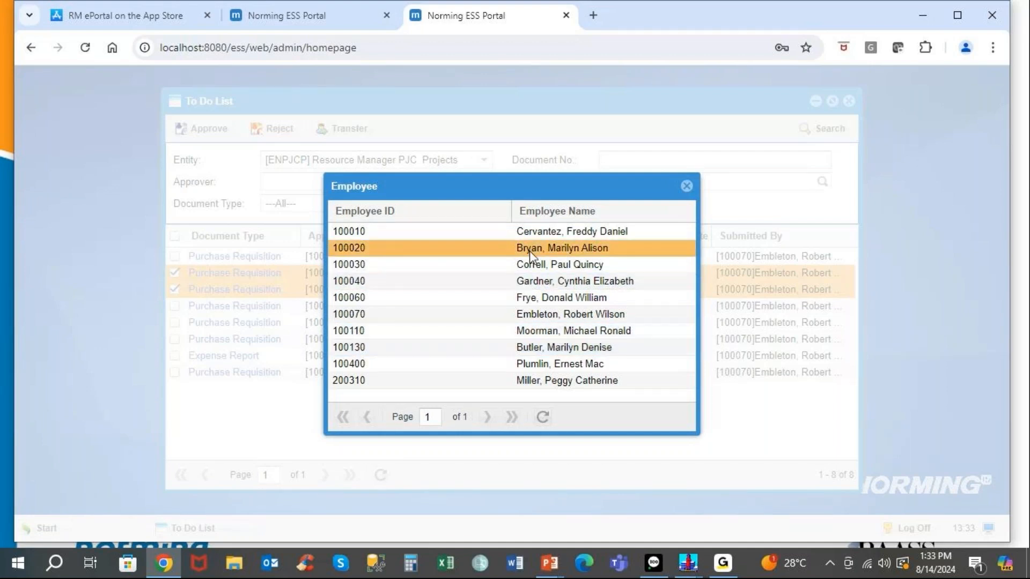
{"action": "double_click", "coordinate": [530, 250]}
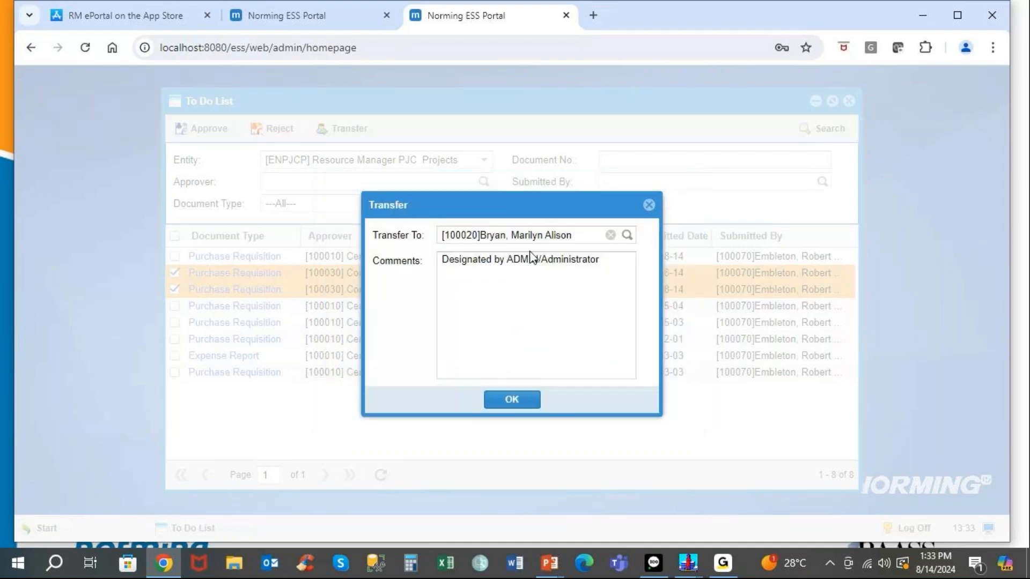
{"action": "left_click", "coordinate": [649, 205]}
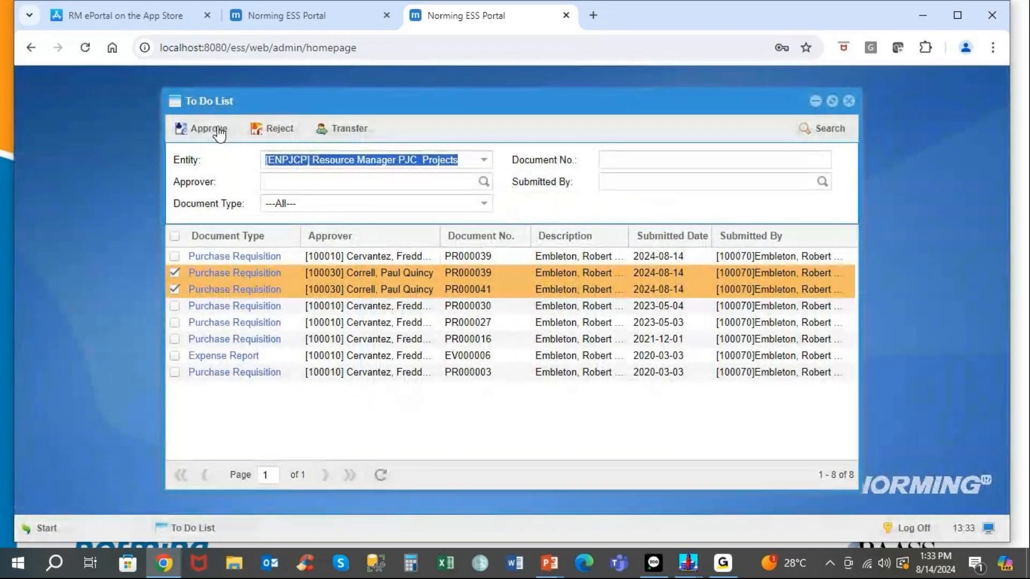
Close the To Do List and bring up the Schedules list from the administrator start menu.
{"action": "left_click", "coordinate": [848, 102]}
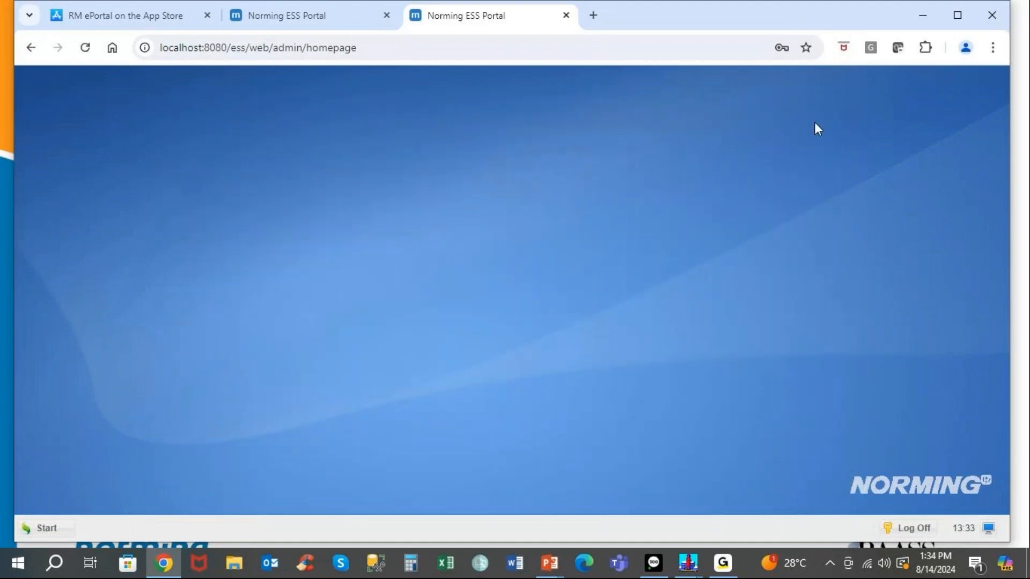
{"action": "left_click", "coordinate": [45, 528]}
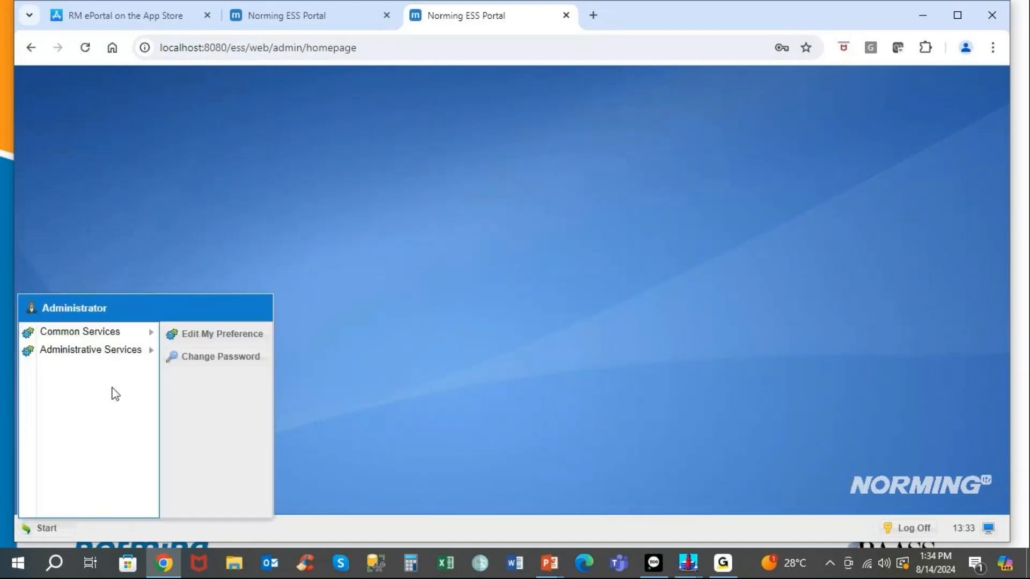
{"action": "mouse_move", "coordinate": [123, 336]}
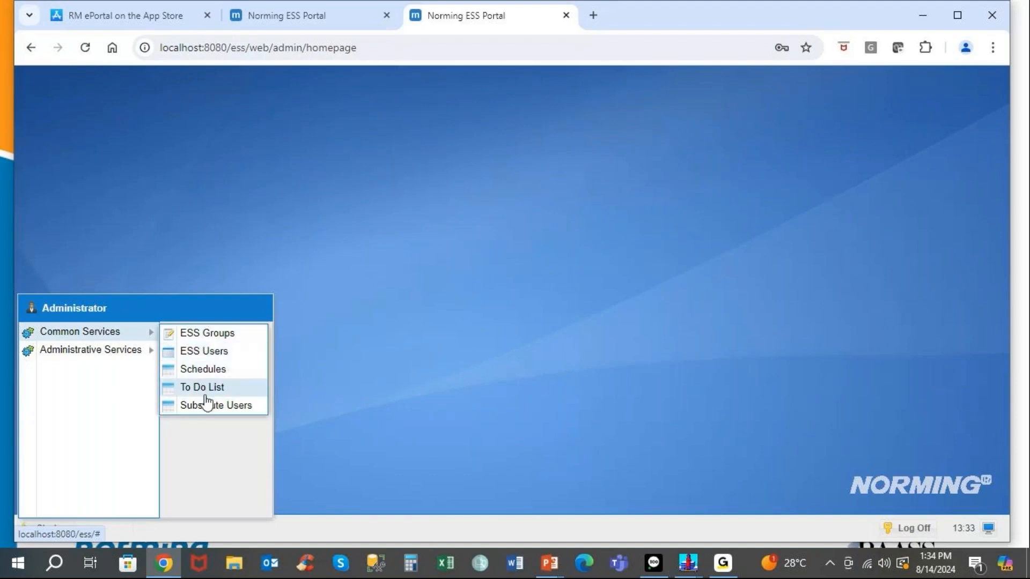
{"action": "left_click", "coordinate": [200, 369]}
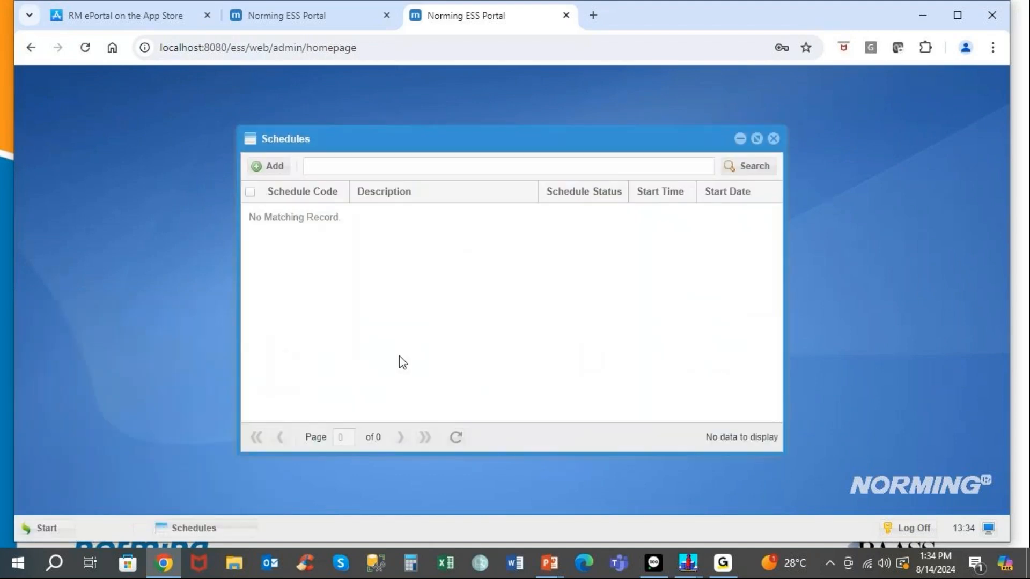
Draft a new weekly Approve Reminder schedule running Fridays at 12:00.
{"action": "left_click", "coordinate": [279, 167]}
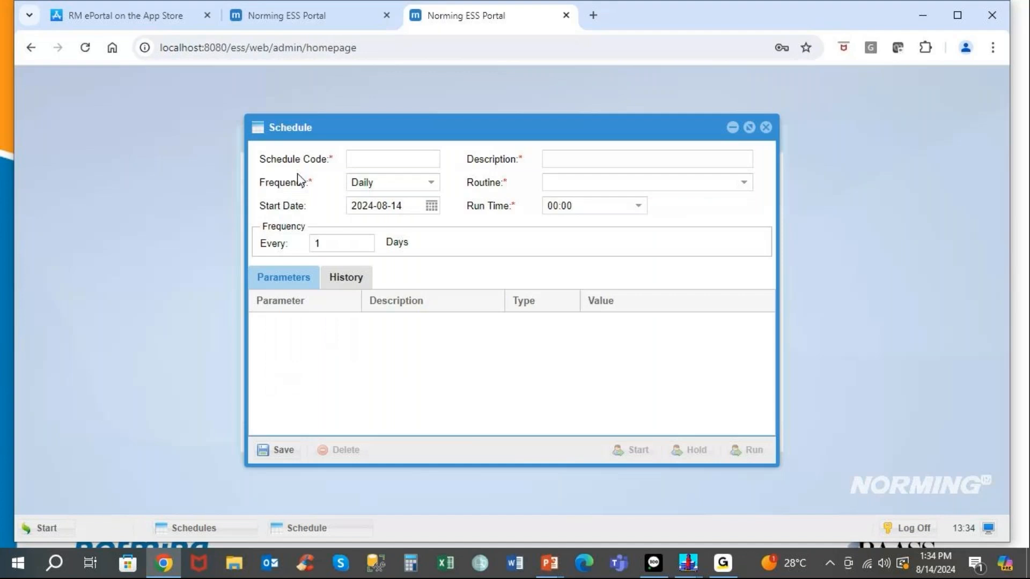
{"action": "left_click", "coordinate": [432, 184]}
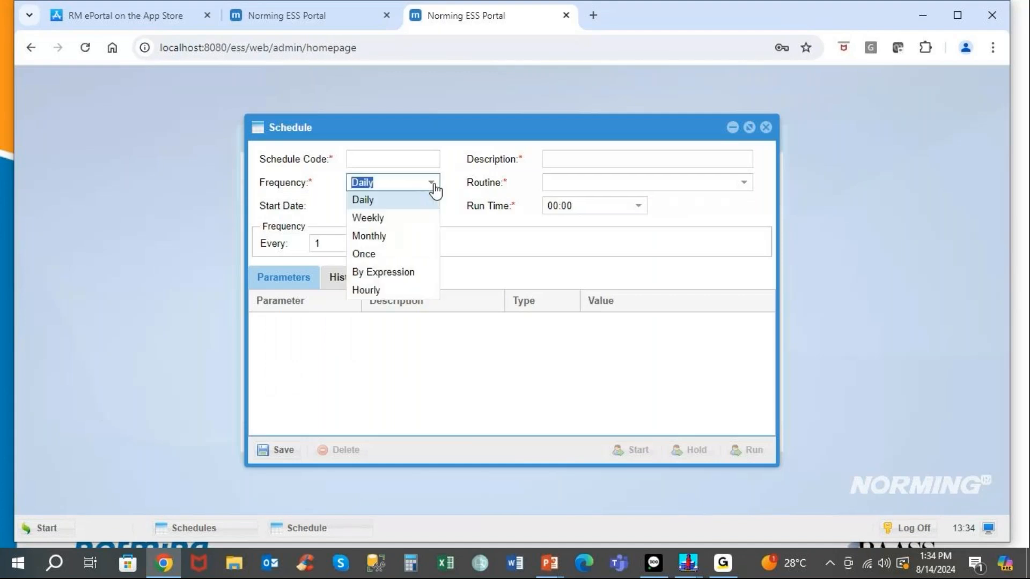
{"action": "left_click", "coordinate": [392, 220]}
{"action": "left_click", "coordinate": [743, 184]}
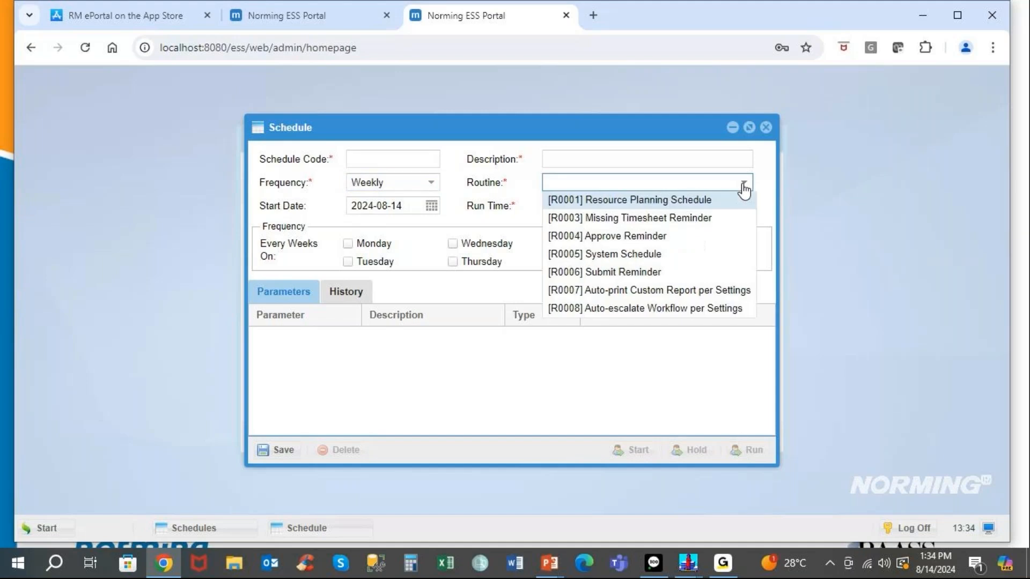
{"action": "left_click", "coordinate": [652, 242]}
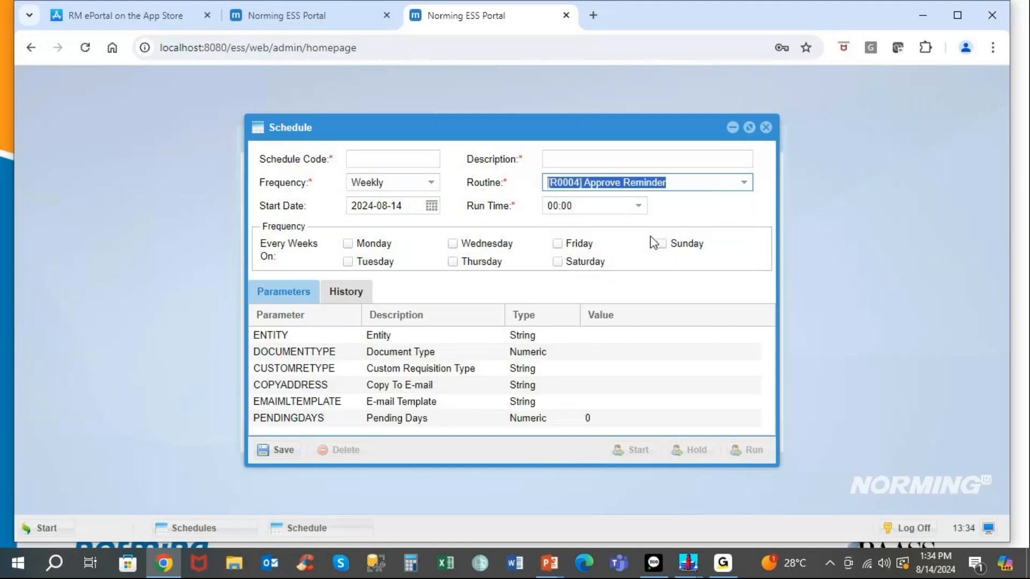
{"action": "left_click", "coordinate": [558, 244]}
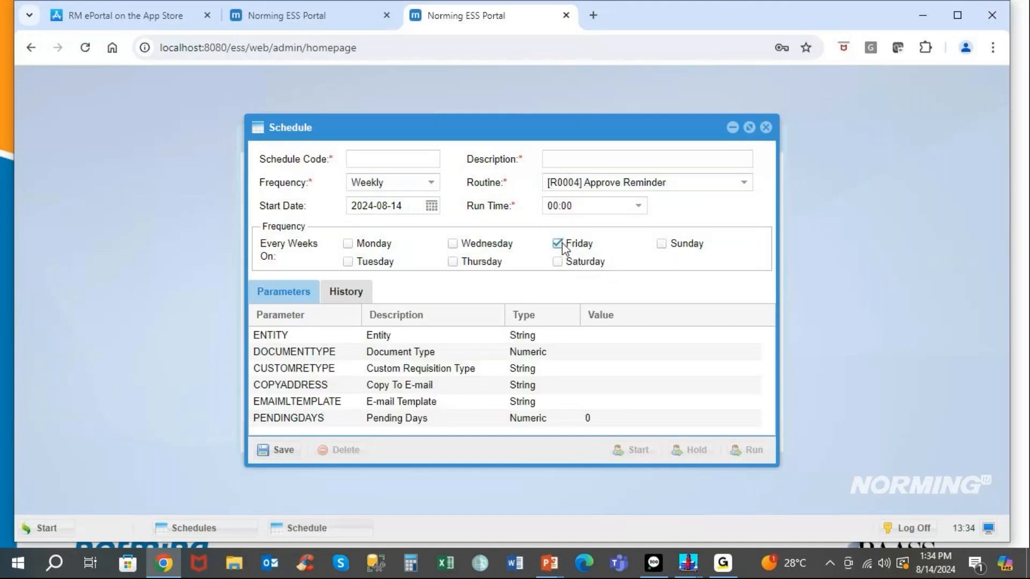
{"action": "left_click", "coordinate": [639, 206]}
{"action": "left_click_drag", "start_coordinate": [639, 246], "coordinate": [641, 335]}
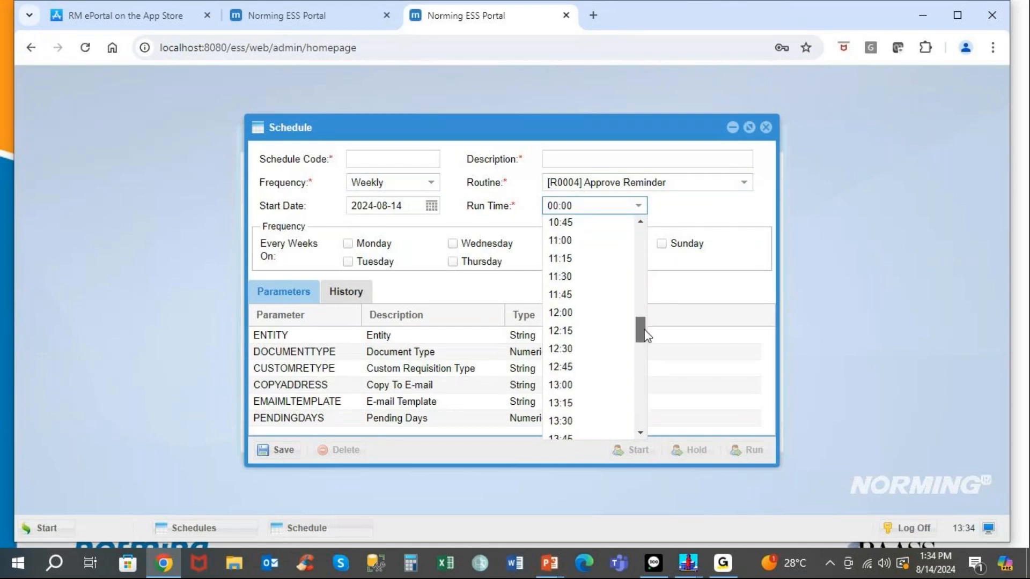
{"action": "left_click", "coordinate": [568, 316]}
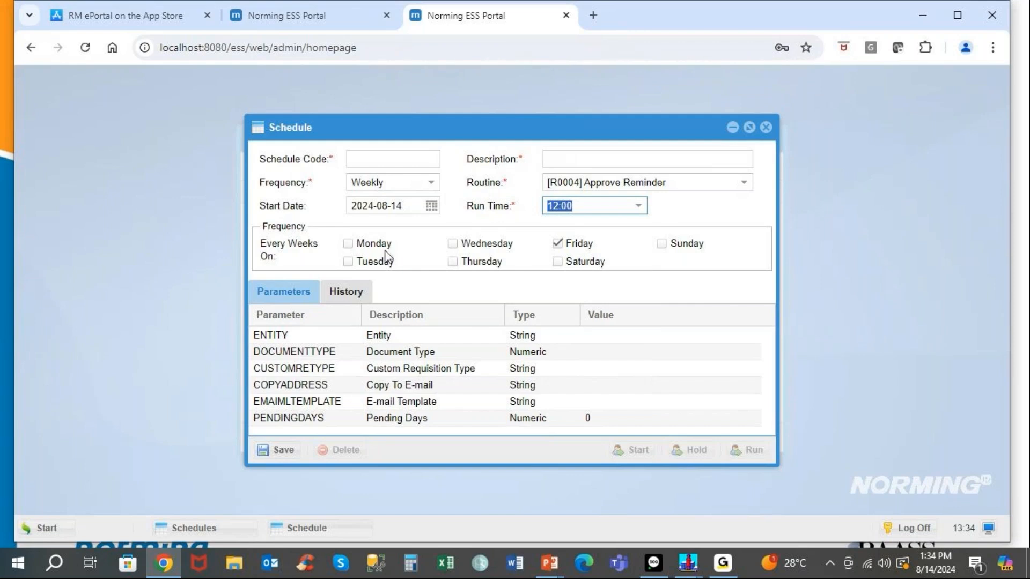
Check the History and Parameters tabs, discard the unsaved schedule, and close the Schedules list.
{"action": "left_click", "coordinate": [347, 296]}
{"action": "left_click", "coordinate": [268, 294]}
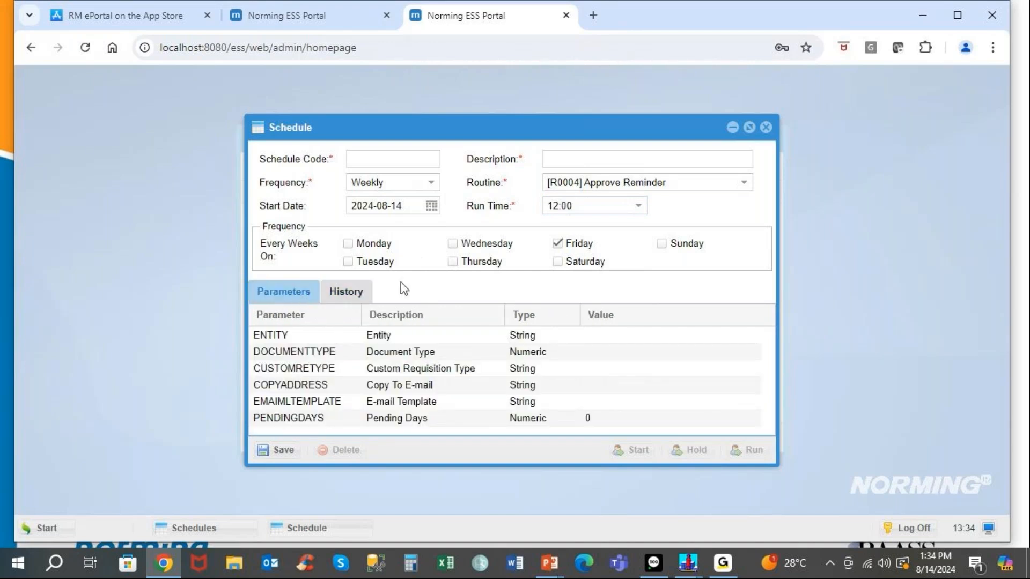
{"action": "left_click", "coordinate": [766, 128]}
{"action": "left_click", "coordinate": [529, 337]}
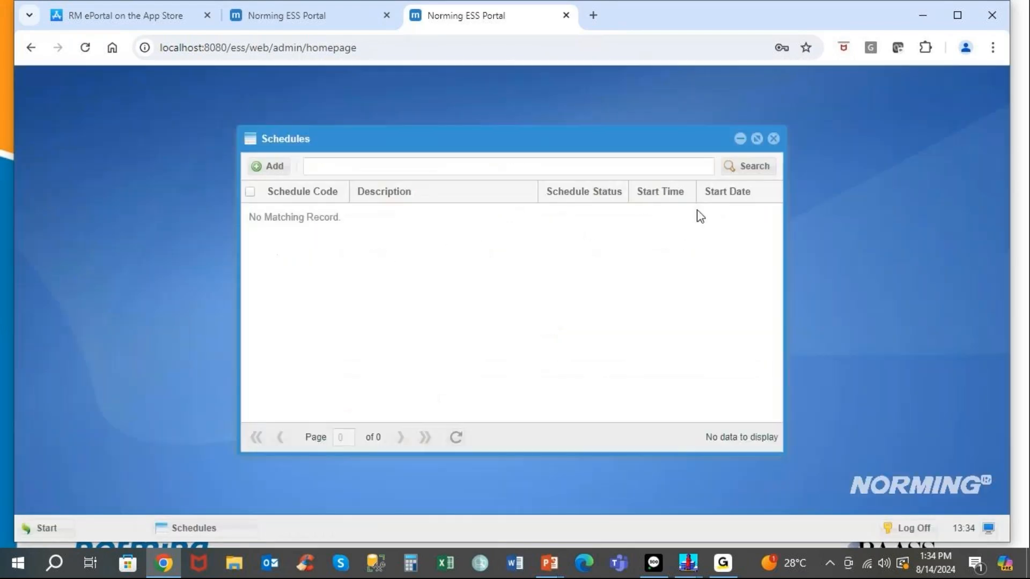
{"action": "left_click", "coordinate": [772, 139]}
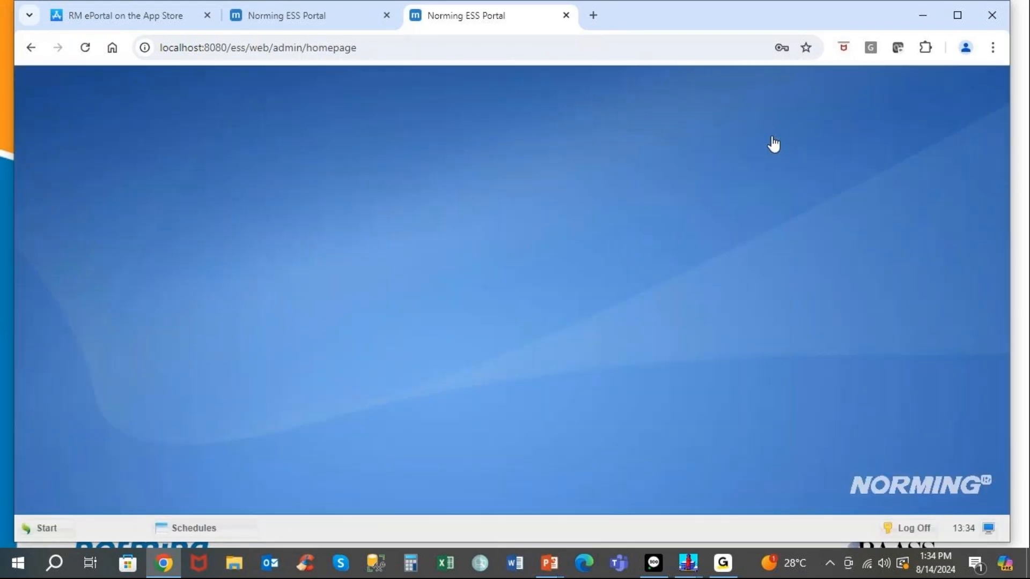
Open requisition PR000041 from the approval list and review its attached files.
{"action": "left_click", "coordinate": [300, 15]}
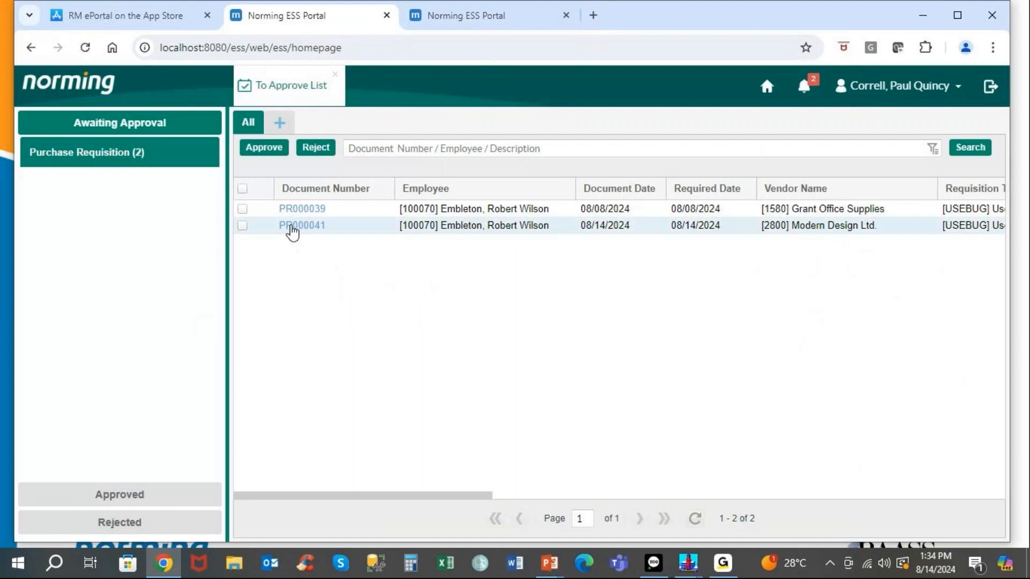
{"action": "left_click", "coordinate": [290, 226]}
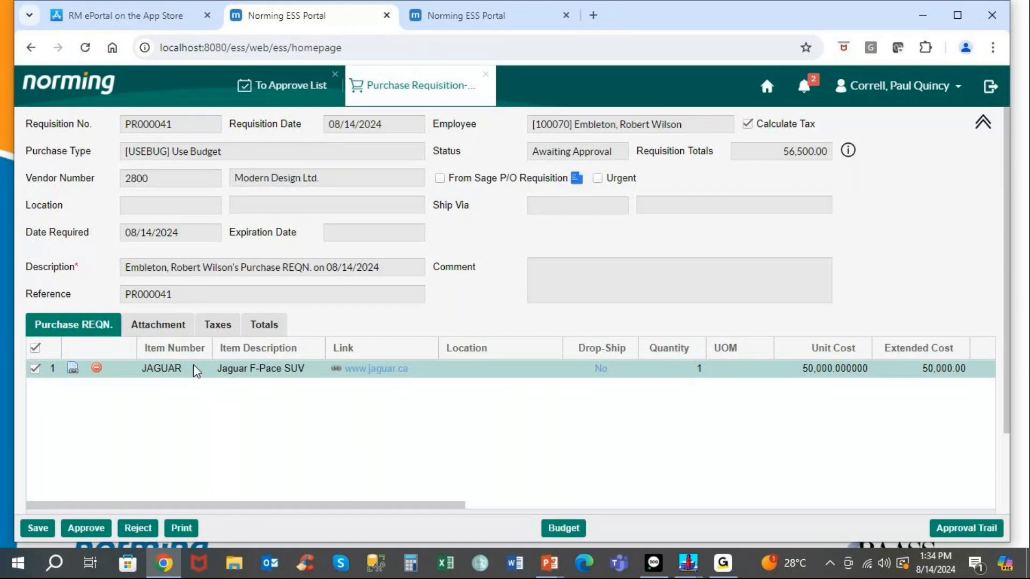
{"action": "left_click", "coordinate": [158, 328]}
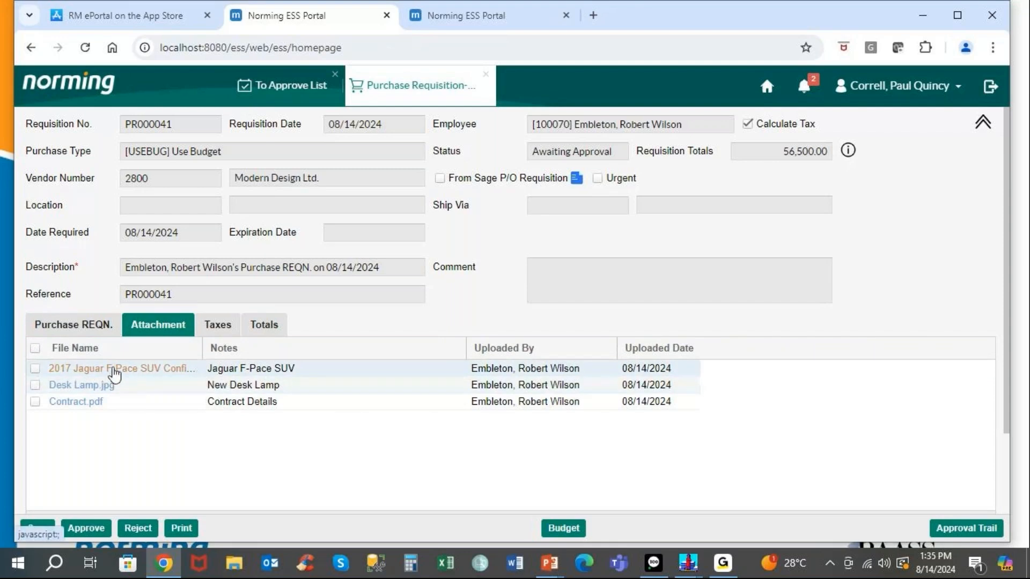
{"action": "left_click", "coordinate": [90, 328]}
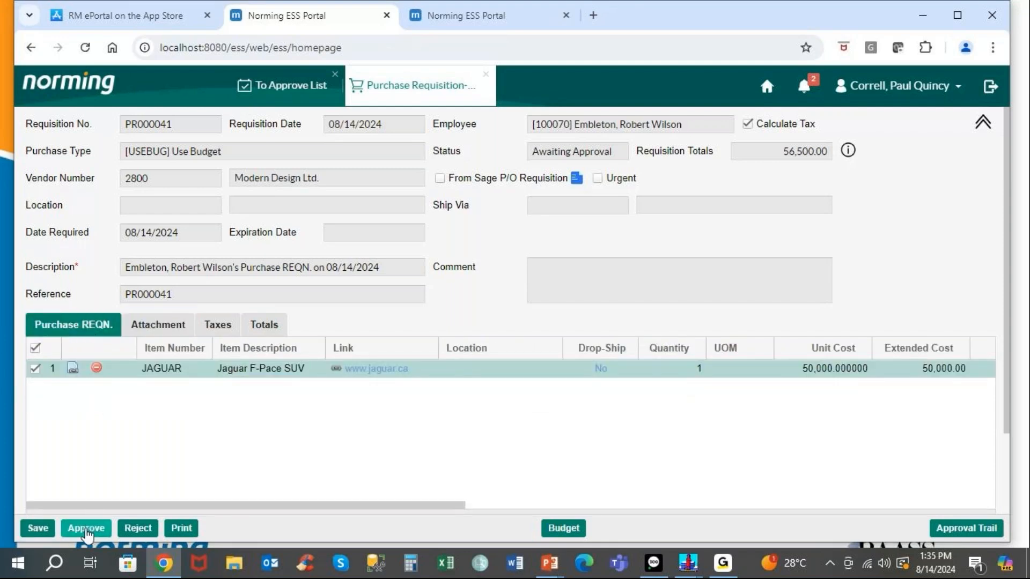
Approve PR000041 with comment 'Please take me for a drive. Thanks.' and close the To Approve List.
{"action": "left_click", "coordinate": [86, 529]}
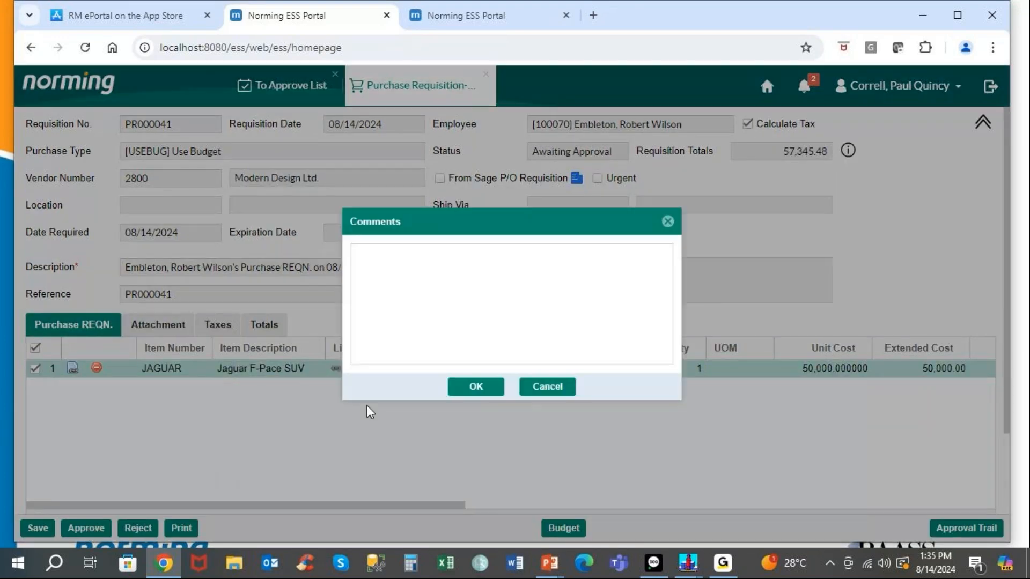
{"action": "left_click", "coordinate": [409, 284]}
{"action": "type", "text": "P"}
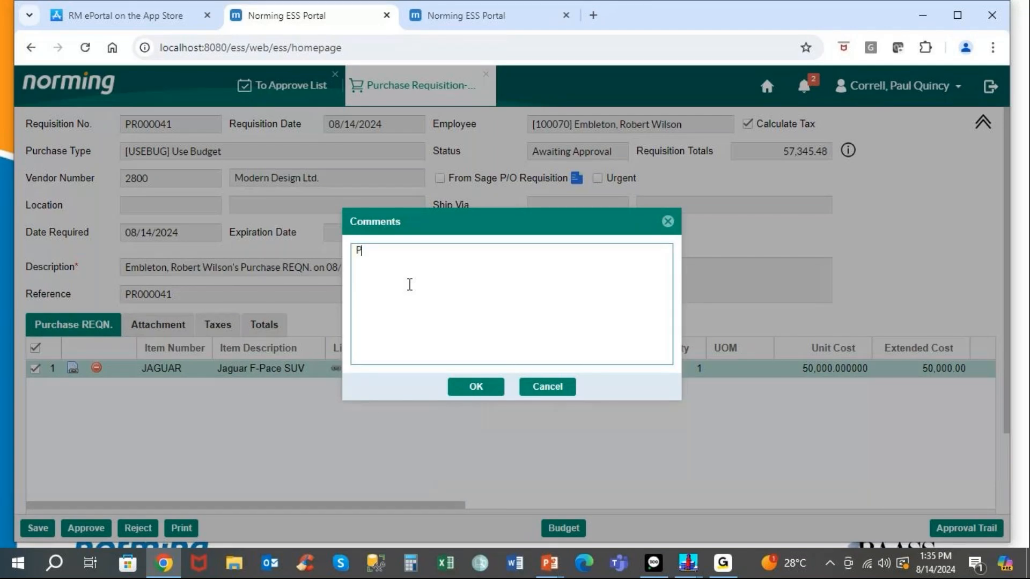
{"action": "type", "text": "lease take me for a drive"}
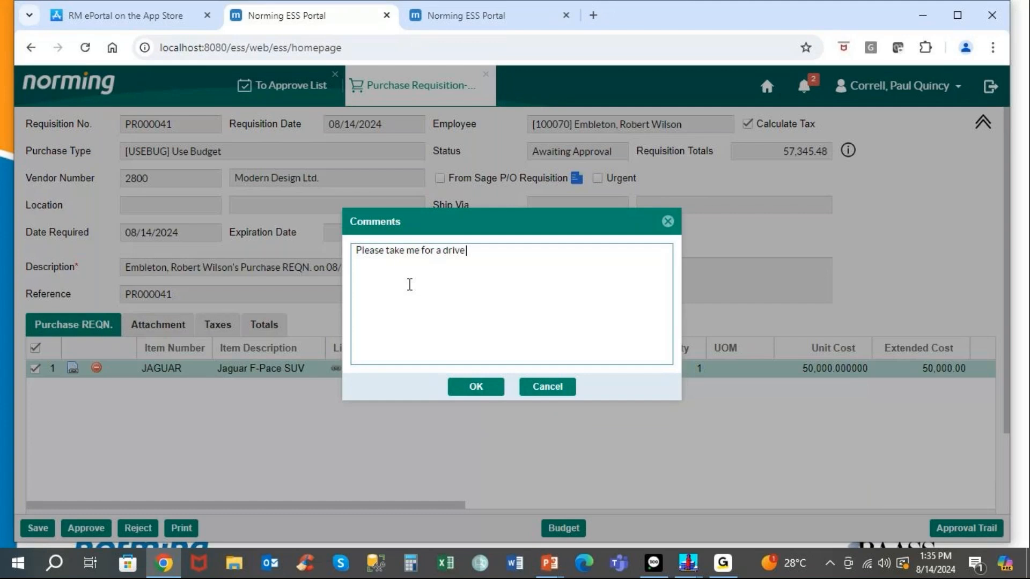
{"action": "type", "text": ". Tha"}
{"action": "type", "text": "ks"}
{"action": "type", "text": "ks"}
{"action": "left_click", "coordinate": [475, 387]}
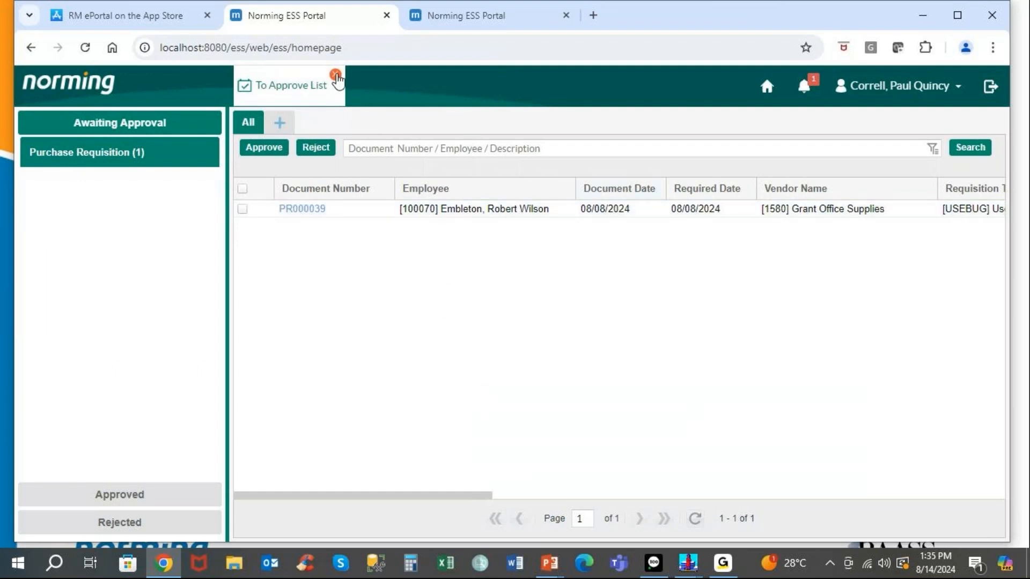
{"action": "left_click", "coordinate": [335, 74]}
Sign out, sign back in with the next approver's user ID, accept the company, and go to Management Tools.
{"action": "left_click", "coordinate": [991, 87]}
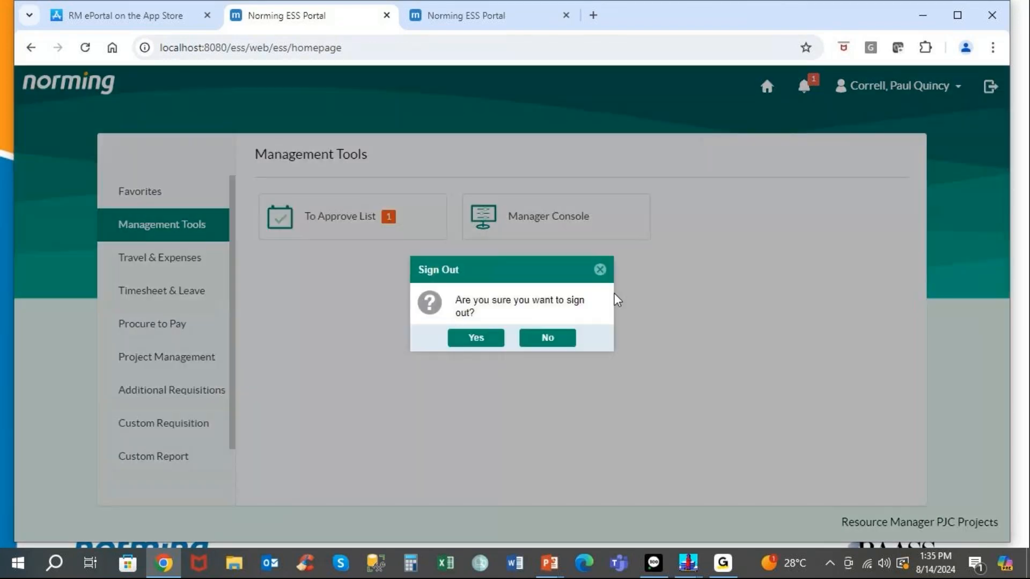
{"action": "left_click", "coordinate": [495, 342]}
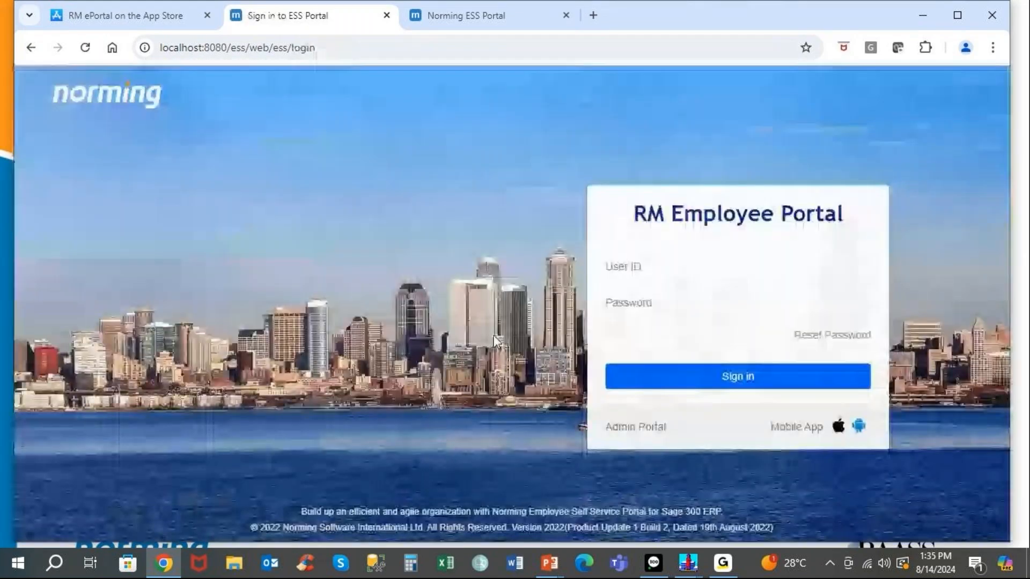
{"action": "type", "text": "100"}
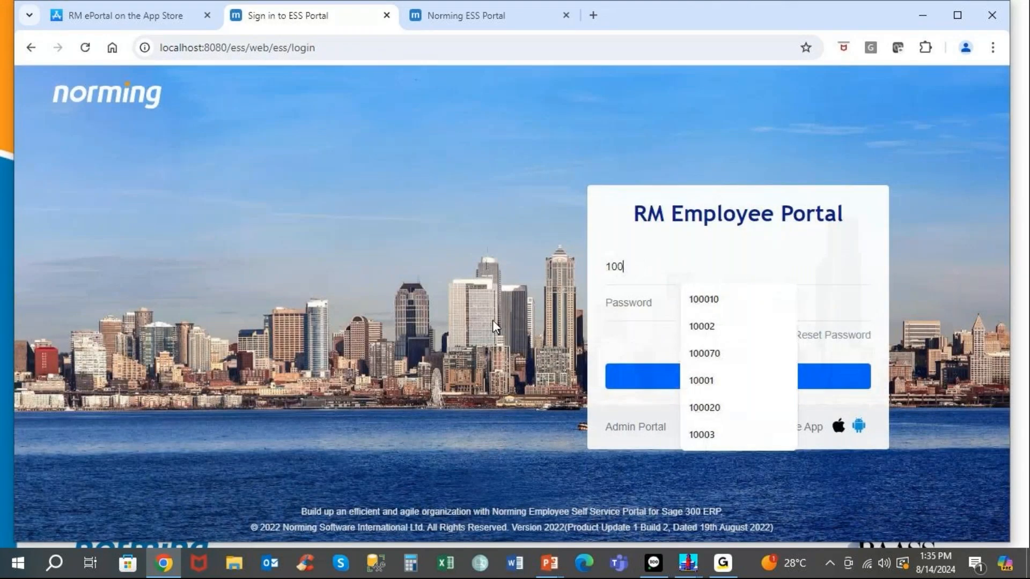
{"action": "type", "text": "010"}
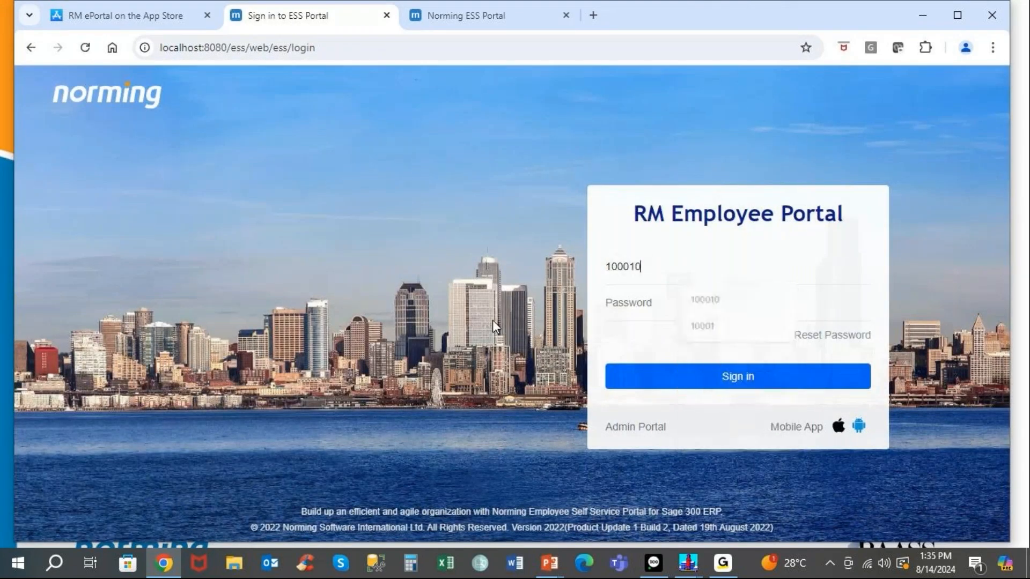
{"action": "key", "text": "Return"}
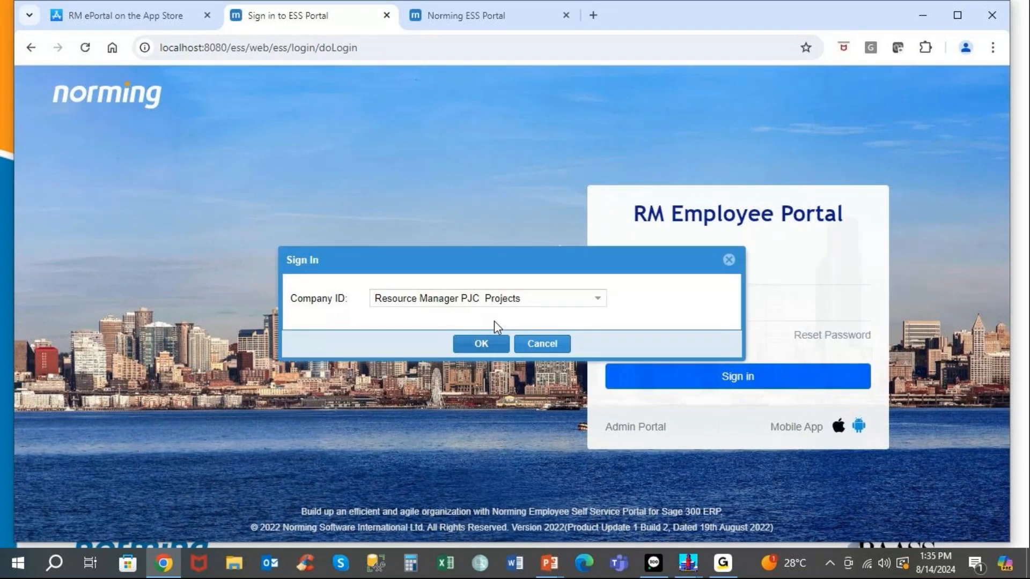
{"action": "key", "text": "Return"}
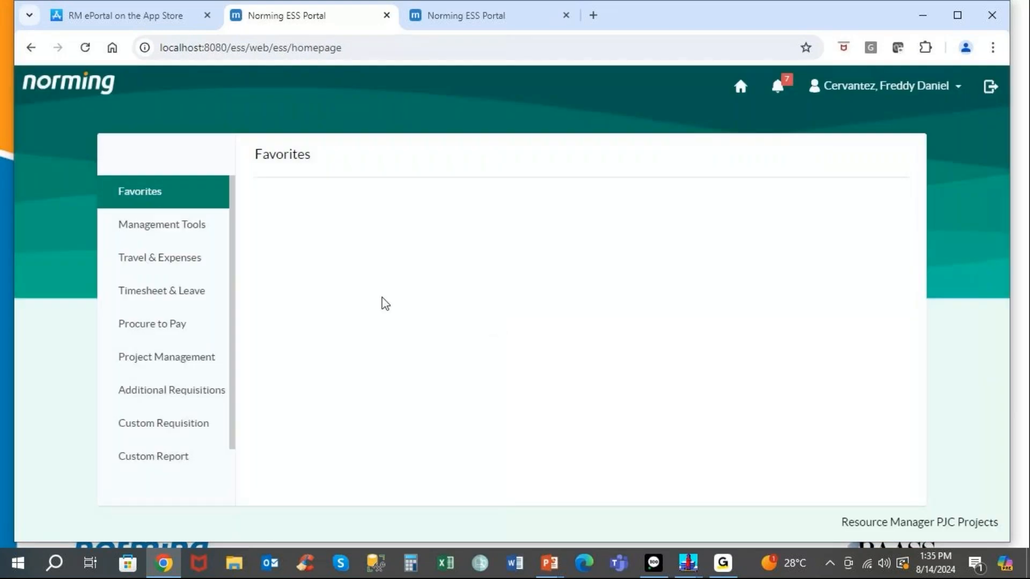
{"action": "left_click", "coordinate": [199, 240]}
Open PR000041 from the Purchase Requisition approval queue and review its approval trail.
{"action": "left_click", "coordinate": [298, 232]}
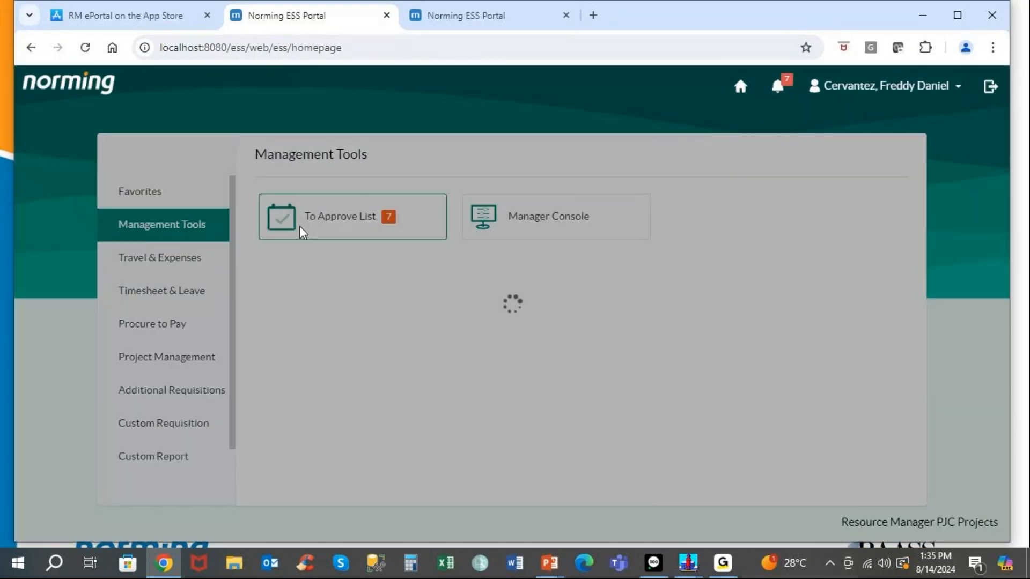
{"action": "left_click", "coordinate": [168, 195]}
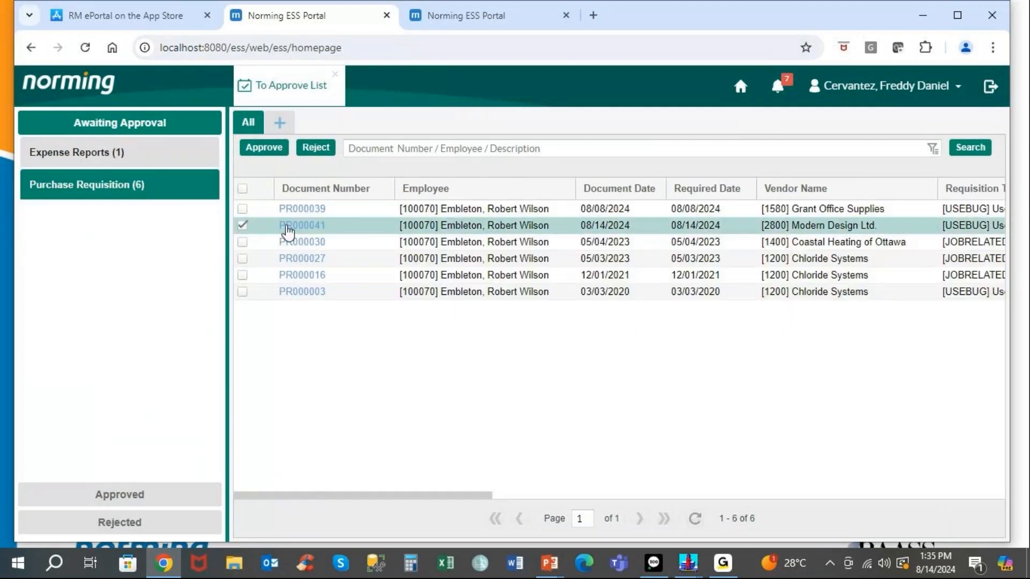
{"action": "left_click", "coordinate": [288, 228]}
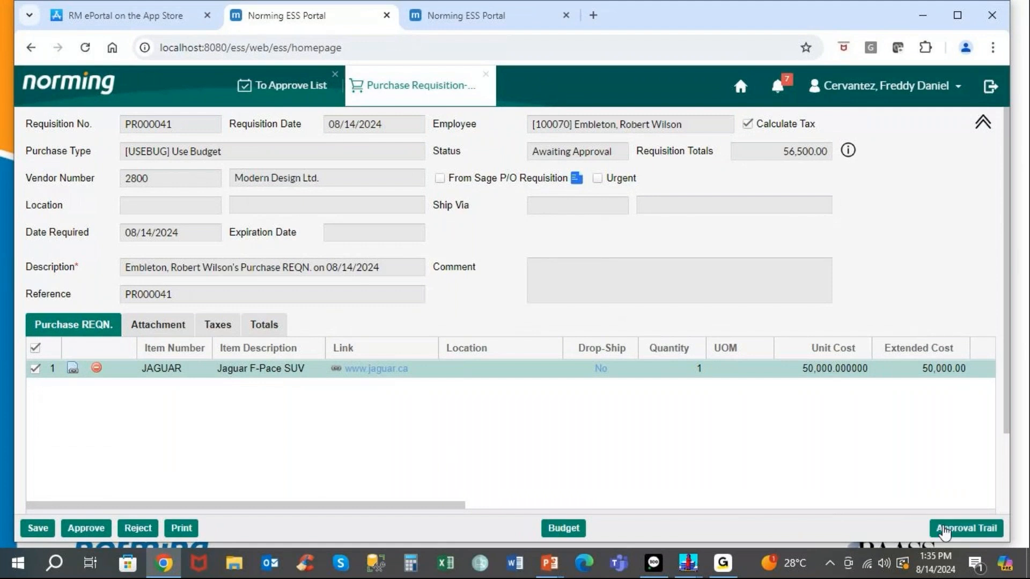
{"action": "left_click", "coordinate": [945, 530]}
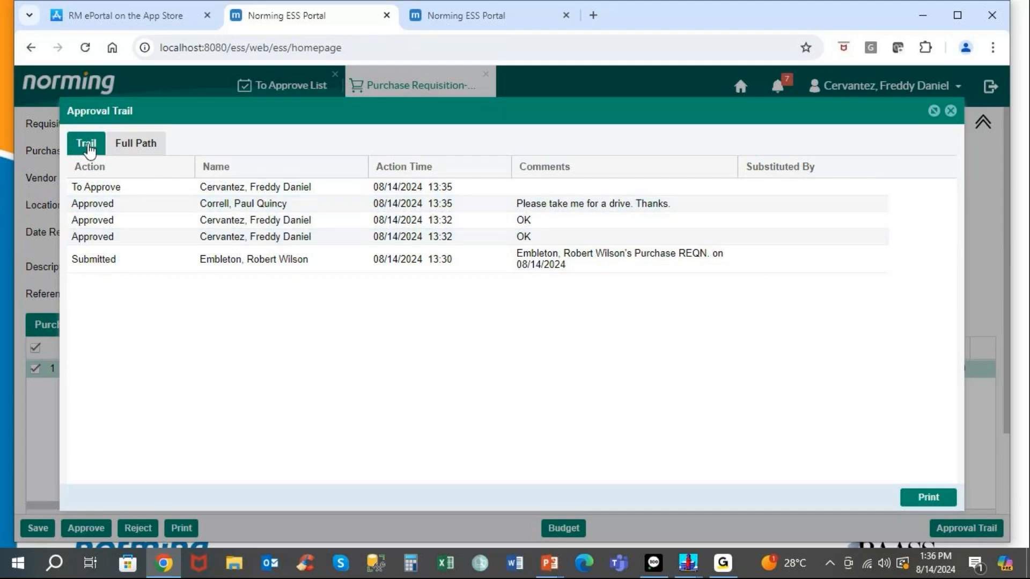
{"action": "left_click", "coordinate": [950, 112]}
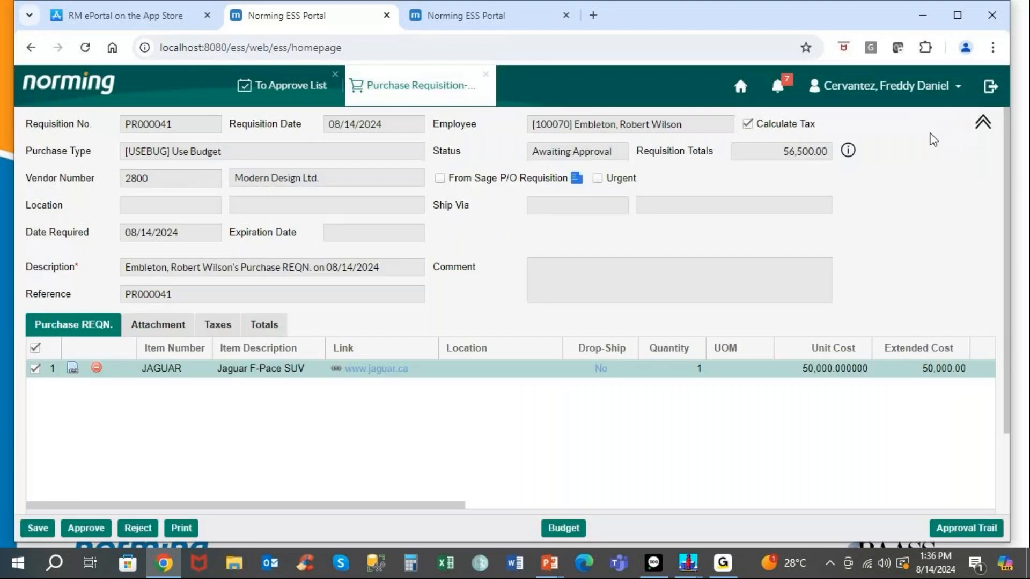
Approve PR000041 with comment 'OK', close the approval list, and switch to Sage 300.
{"action": "left_click", "coordinate": [92, 528]}
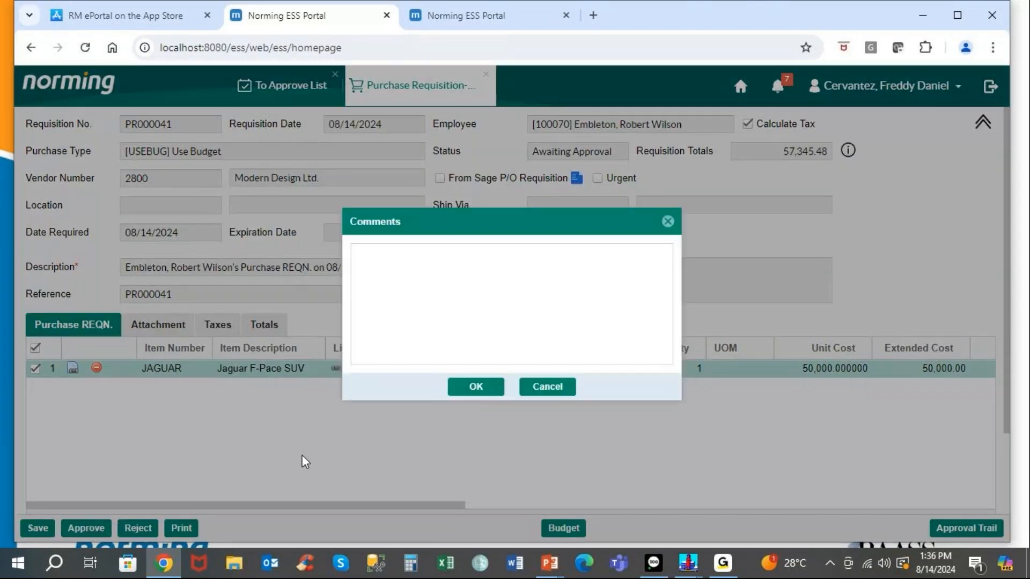
{"action": "left_click", "coordinate": [424, 276]}
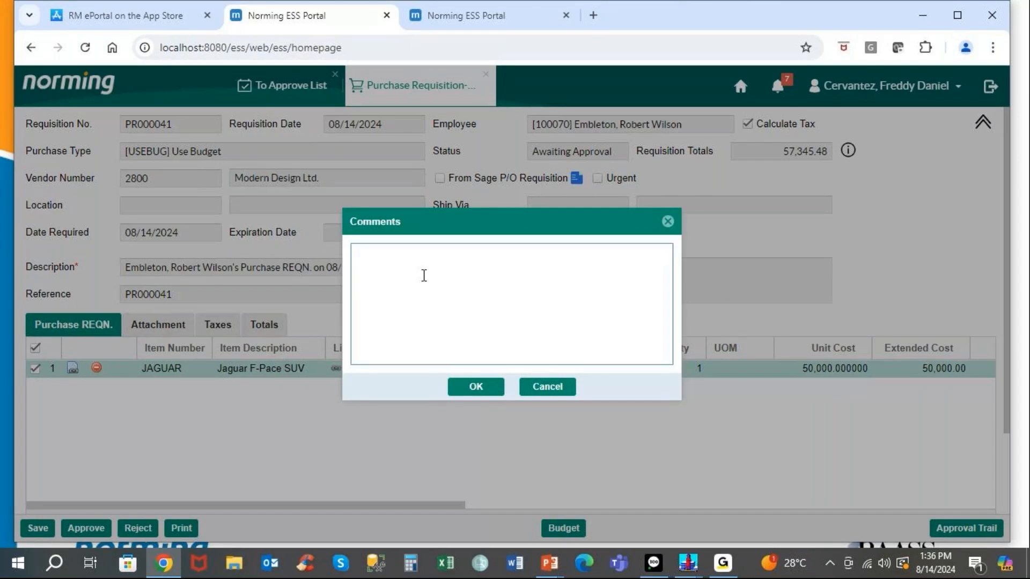
{"action": "type", "text": "OK"}
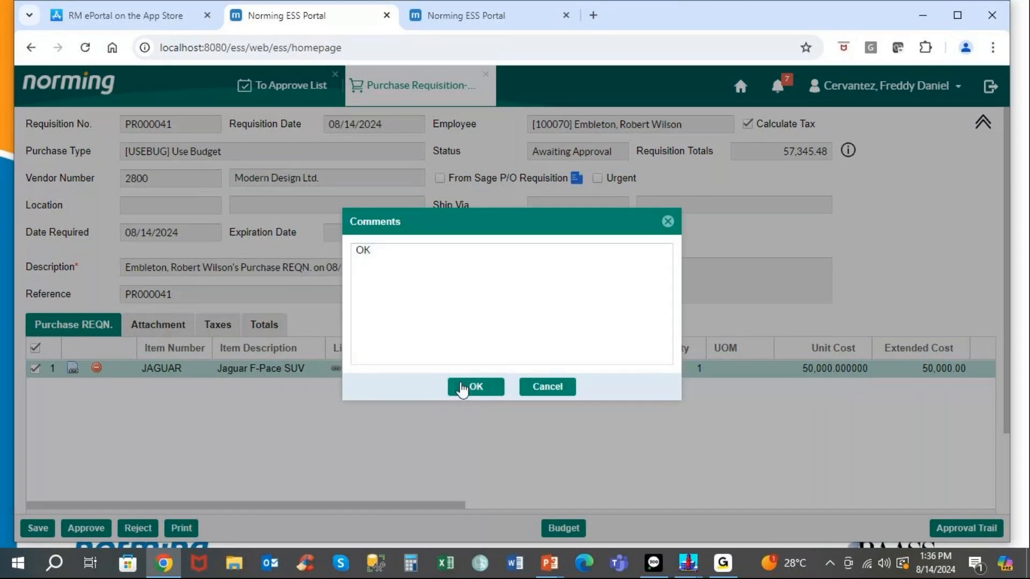
{"action": "left_click", "coordinate": [466, 386]}
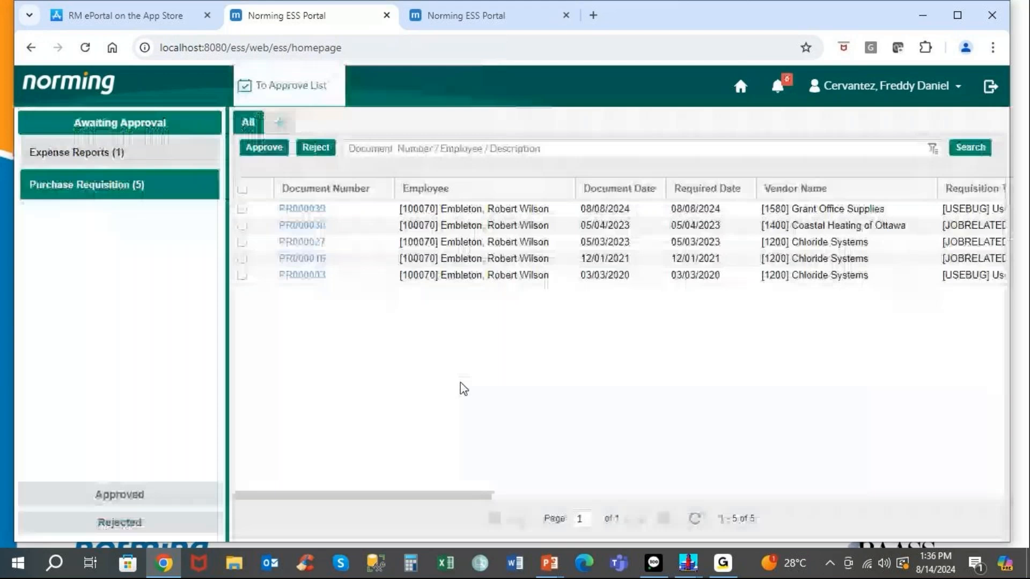
{"action": "left_click", "coordinate": [338, 78]}
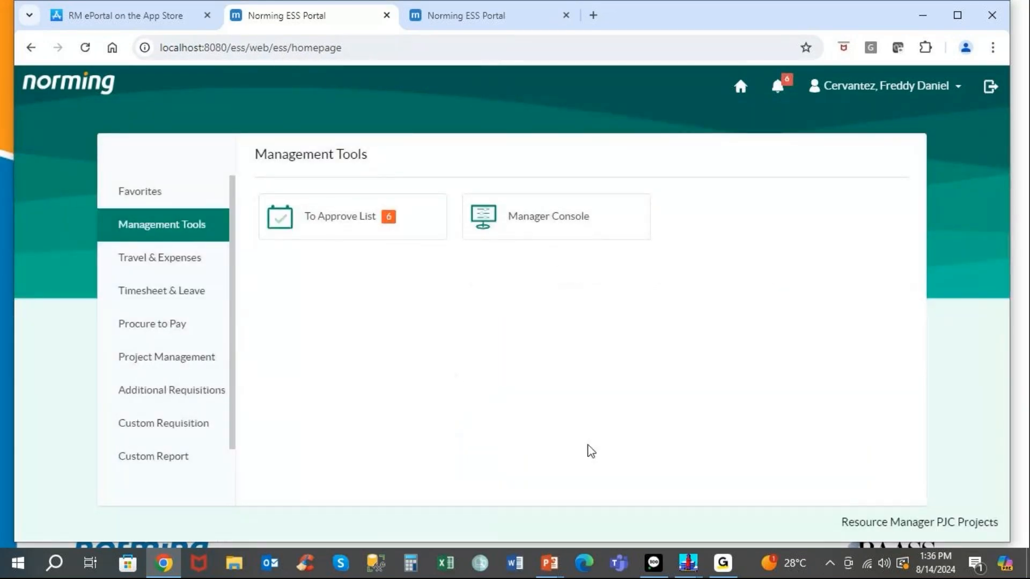
{"action": "left_click", "coordinate": [654, 564]}
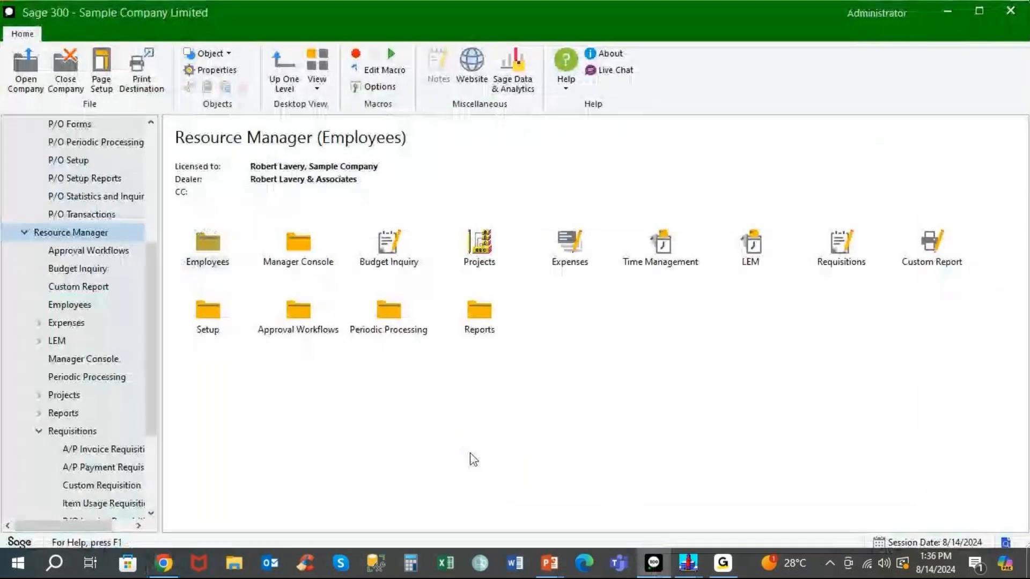
Open the Resource Manager Purchase Requisition List and open requisition PR000041 from it.
{"action": "scroll", "coordinate": [108, 402], "scroll_direction": "down", "scroll_amount": 2}
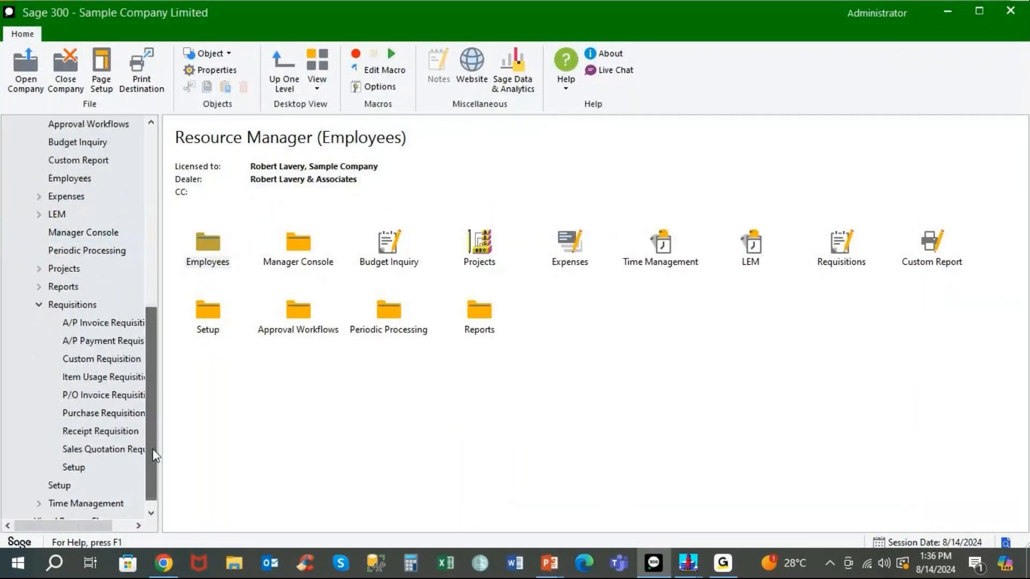
{"action": "left_click", "coordinate": [95, 412]}
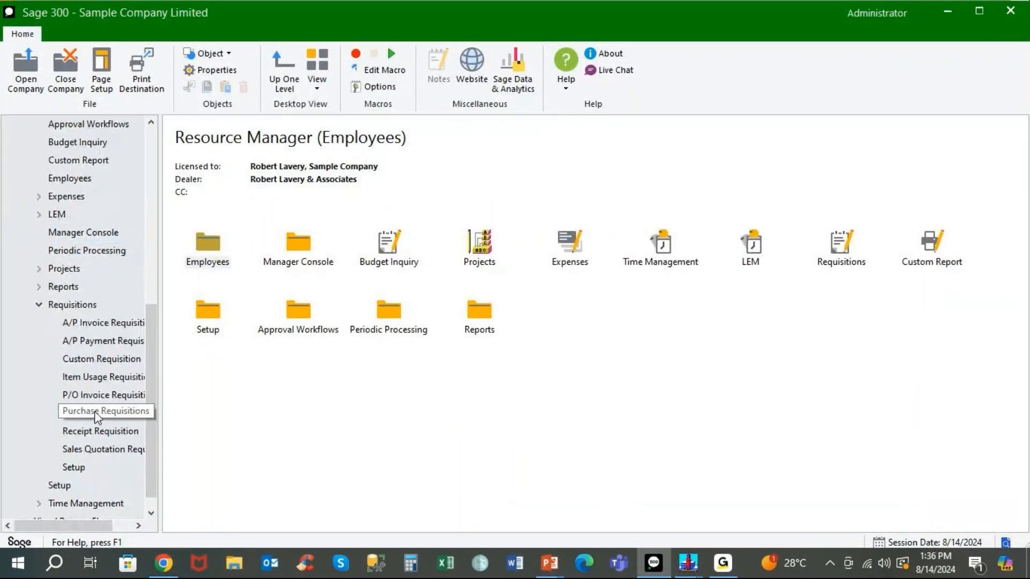
{"action": "double_click", "coordinate": [208, 243]}
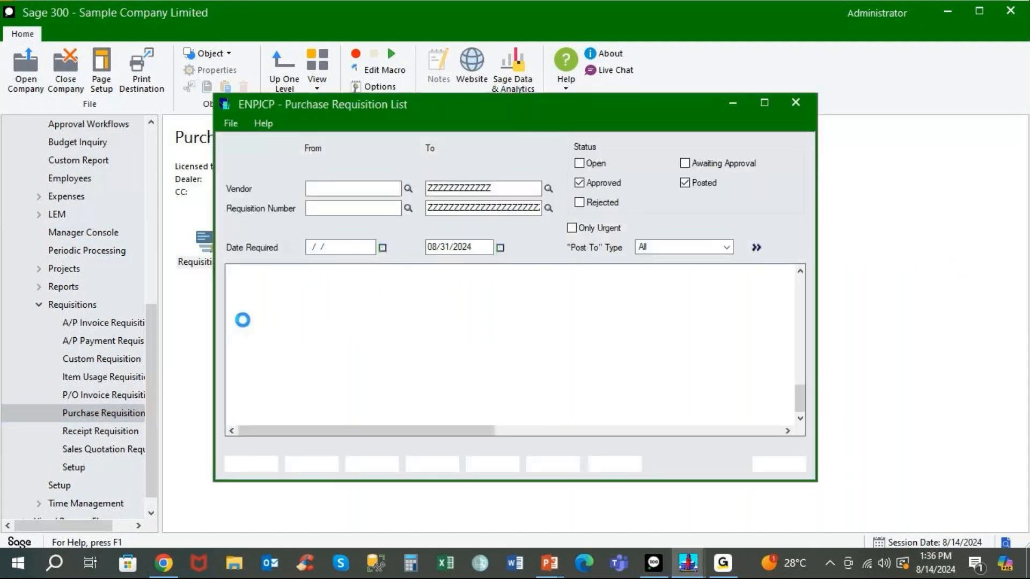
{"action": "left_click", "coordinate": [272, 417]}
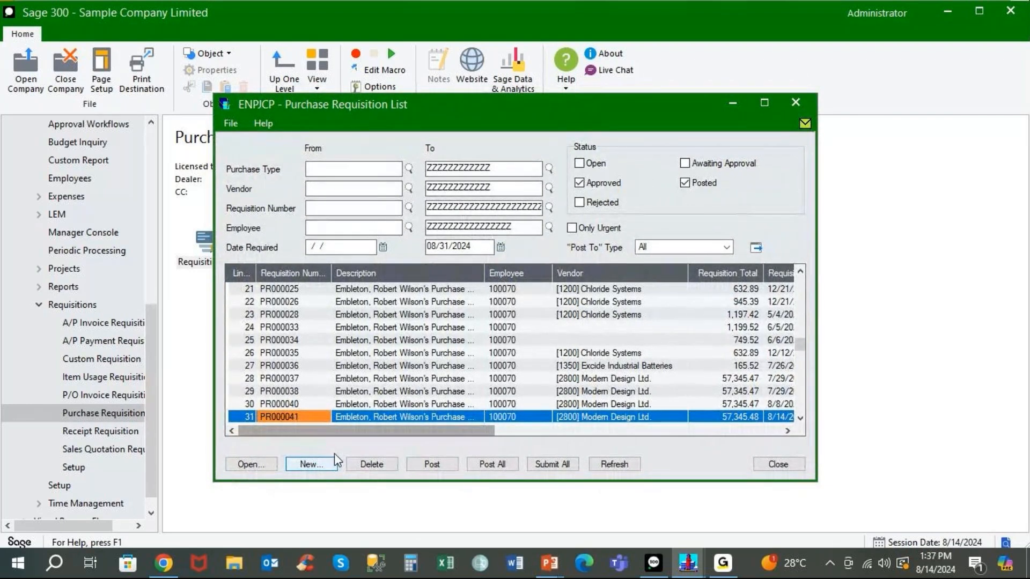
{"action": "double_click", "coordinate": [293, 416]}
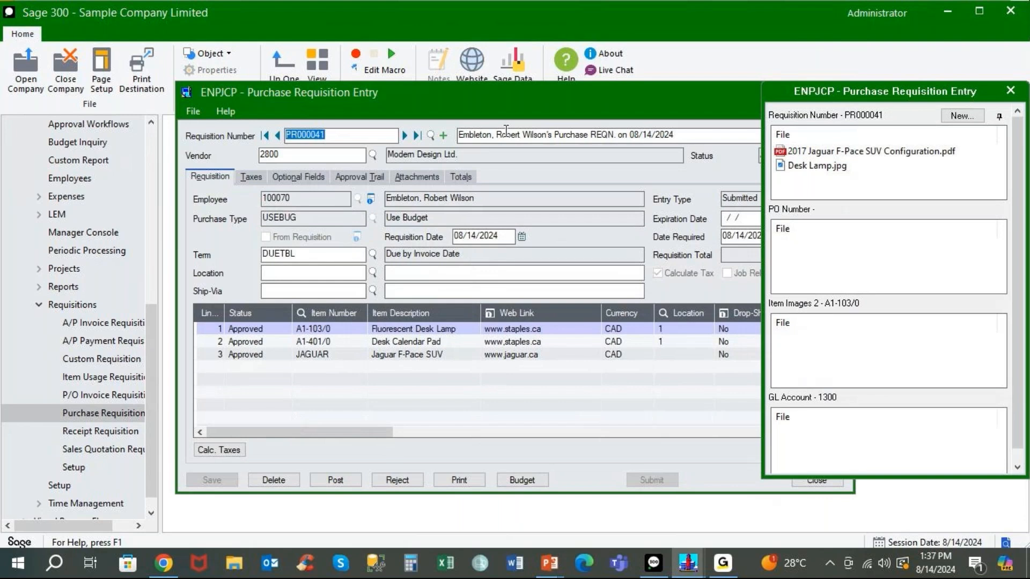
Read the Jaguar F-Pace line's delivery comment on PR000041, then show its attachments list.
{"action": "left_click_drag", "start_coordinate": [504, 98], "coordinate": [392, 87]}
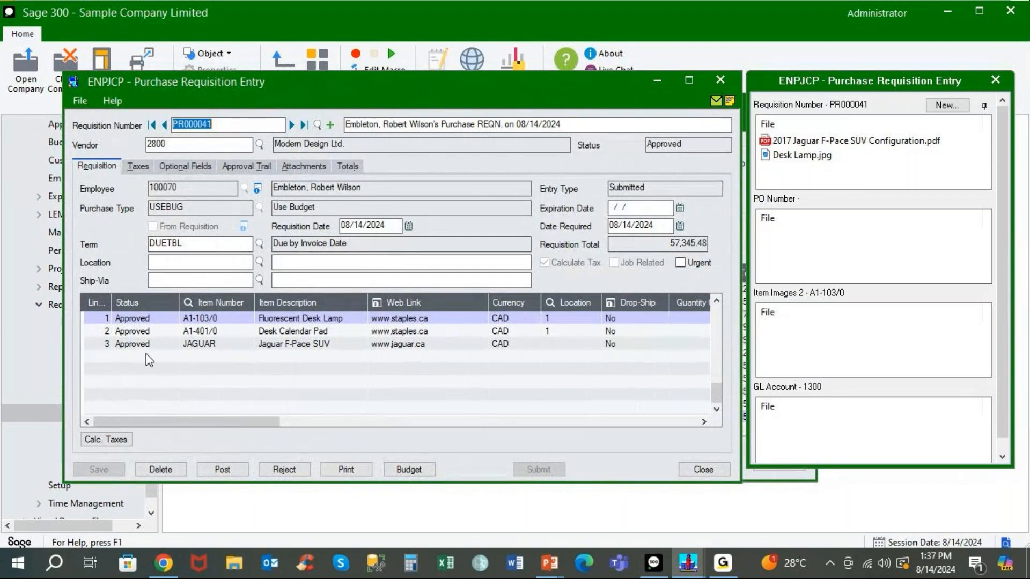
{"action": "left_click_drag", "start_coordinate": [275, 422], "coordinate": [586, 432]}
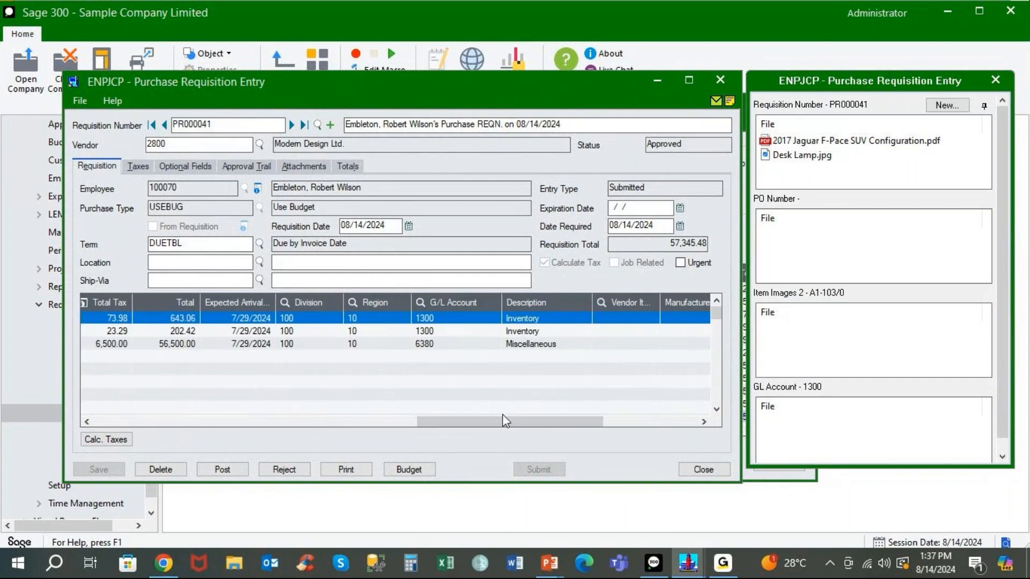
{"action": "left_click_drag", "start_coordinate": [507, 424], "coordinate": [593, 424]}
{"action": "left_click", "coordinate": [462, 344]}
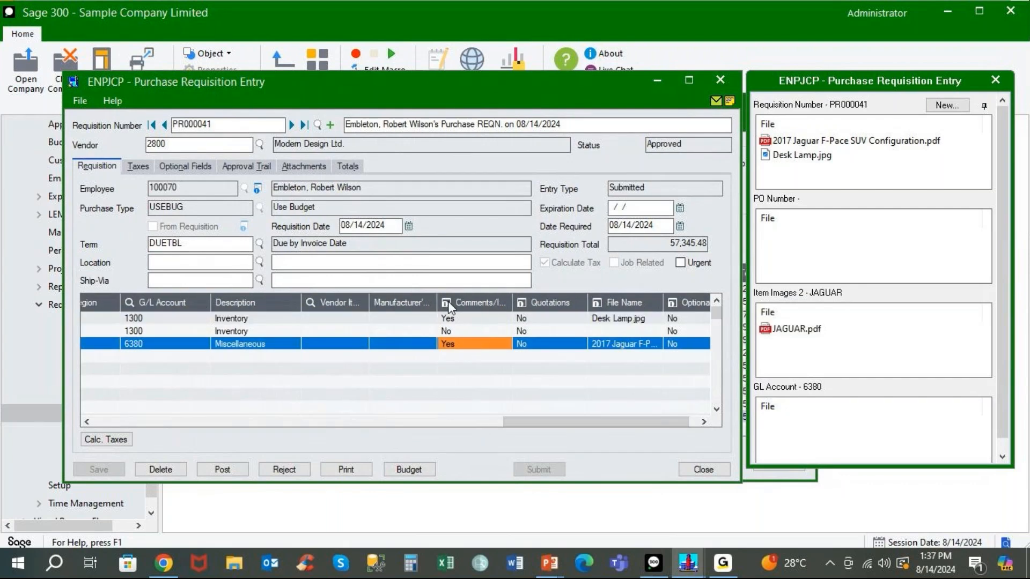
{"action": "left_click", "coordinate": [448, 302]}
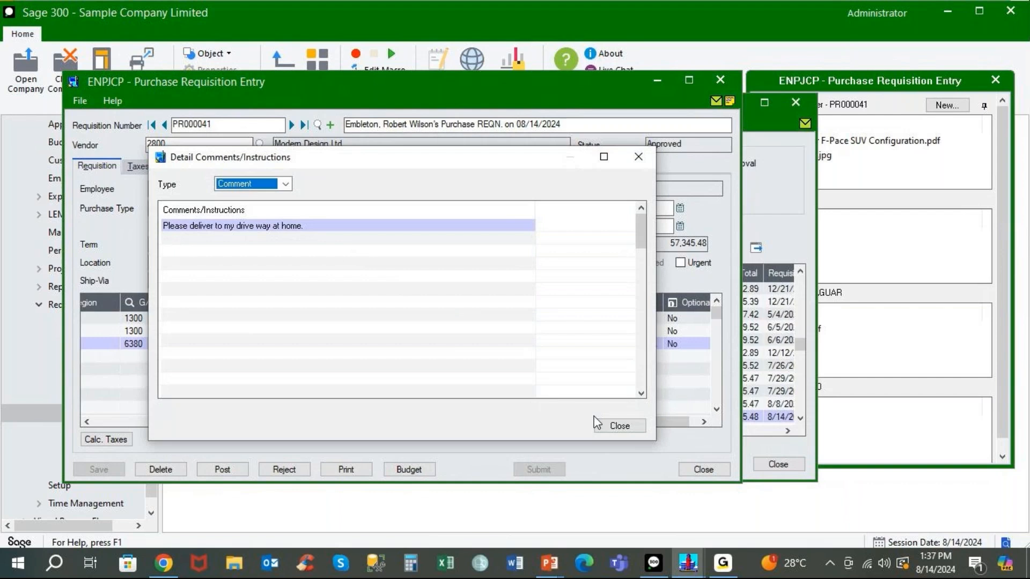
{"action": "left_click", "coordinate": [609, 428]}
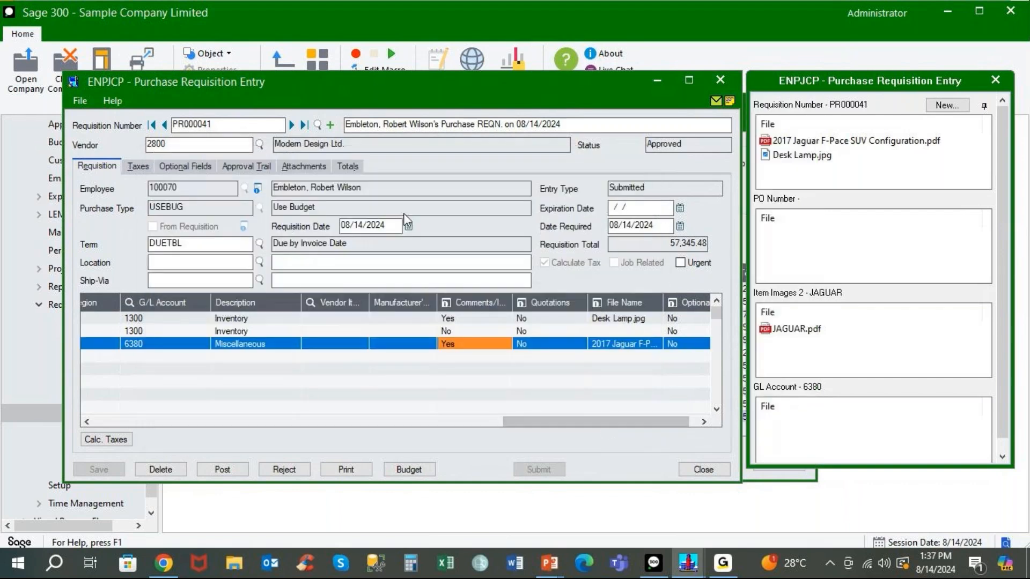
{"action": "left_click", "coordinate": [313, 164]}
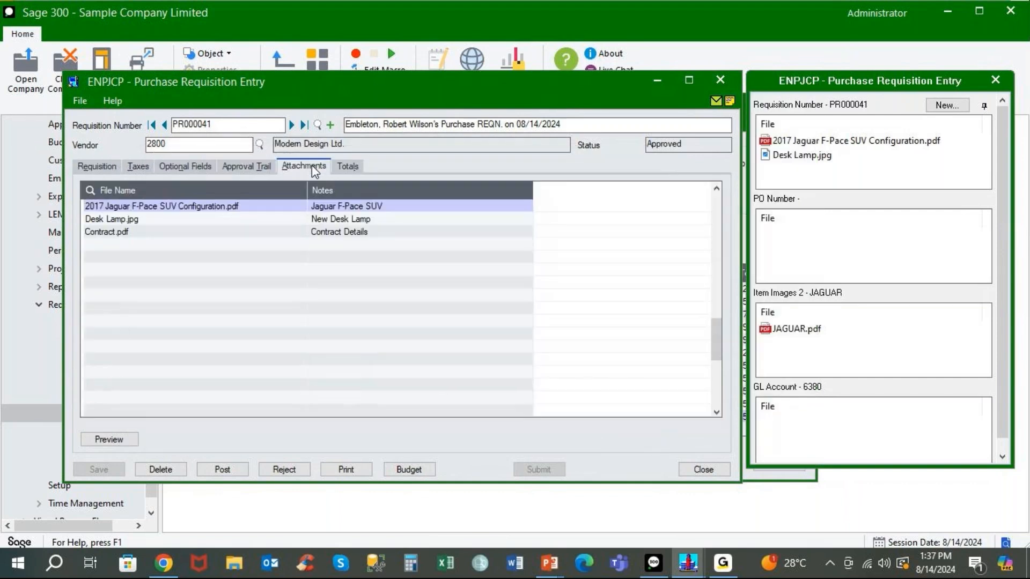
Preview the Jaguar F-Pace configuration PDF attachment, then close the preview.
{"action": "left_click", "coordinate": [151, 211]}
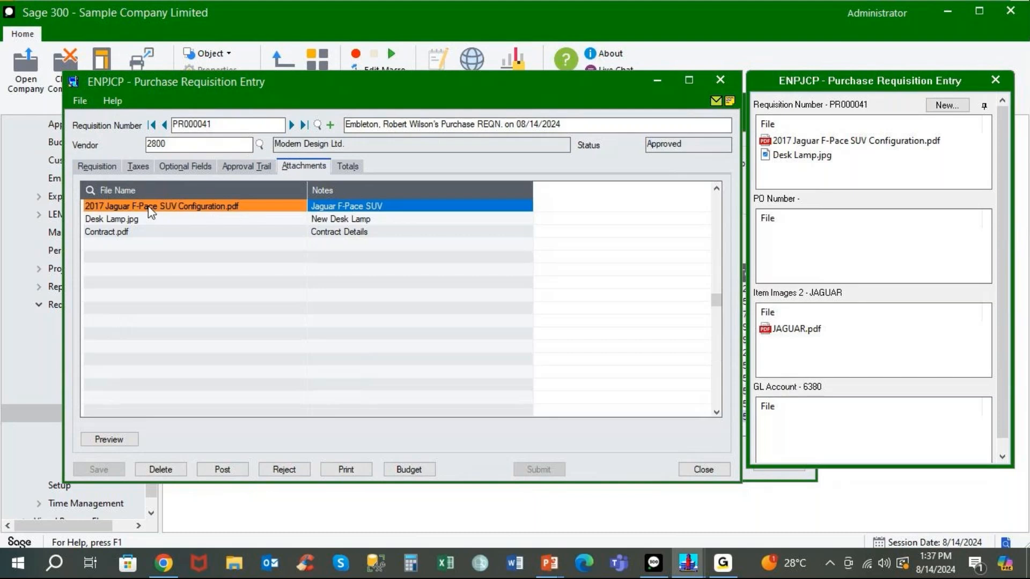
{"action": "left_click", "coordinate": [113, 440]}
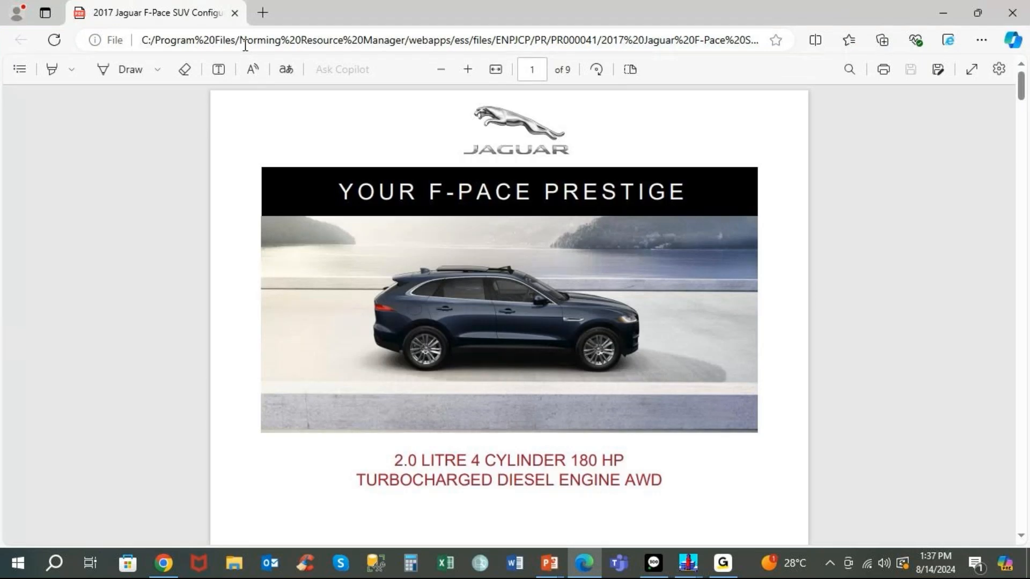
{"action": "left_click", "coordinate": [235, 13]}
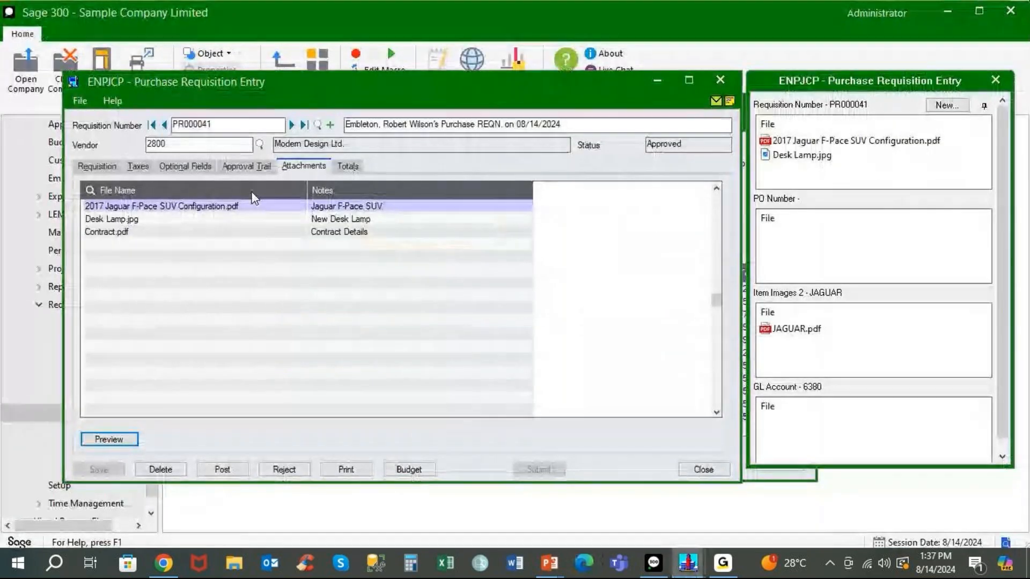
Review PR000041's approval trail, optional fields and GST/PST taxes, then show its budget control figures.
{"action": "left_click", "coordinate": [244, 166]}
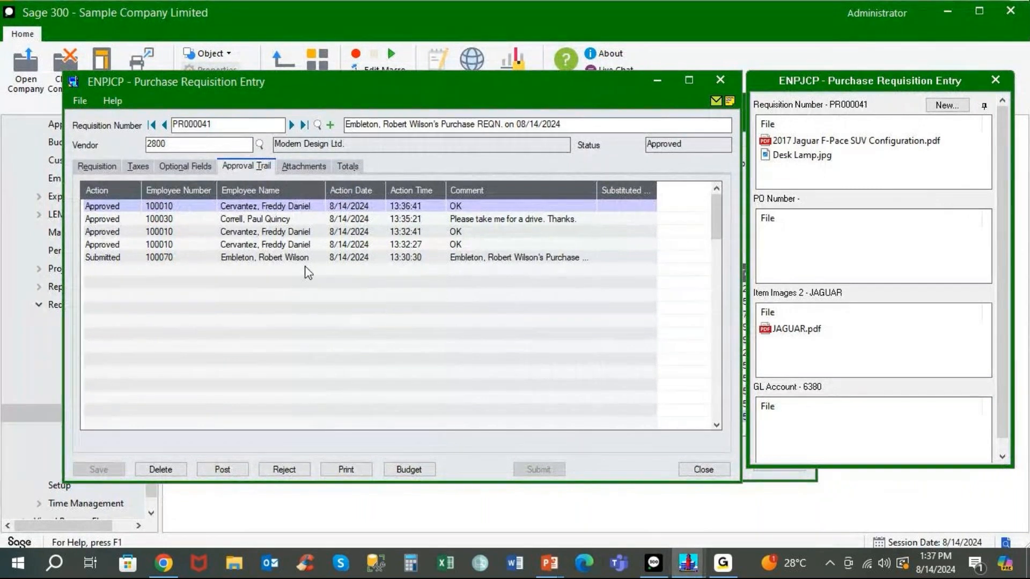
{"action": "left_click", "coordinate": [188, 169]}
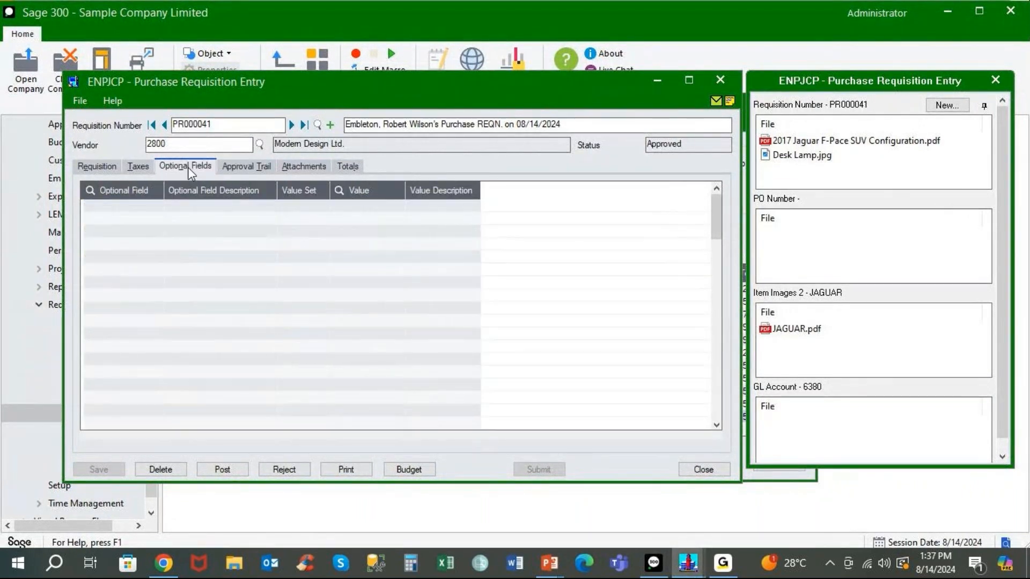
{"action": "left_click", "coordinate": [144, 169]}
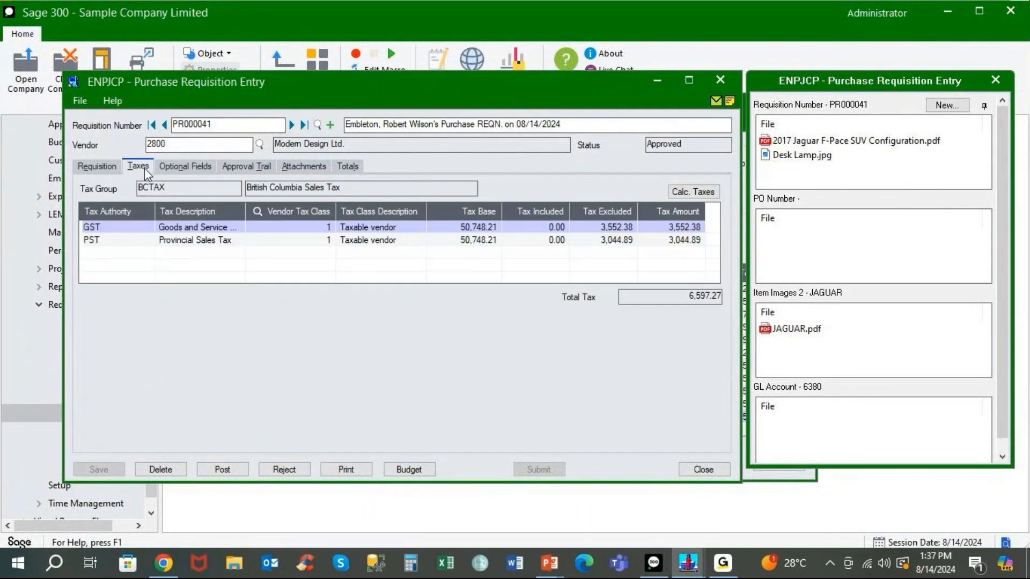
{"action": "left_click", "coordinate": [102, 167]}
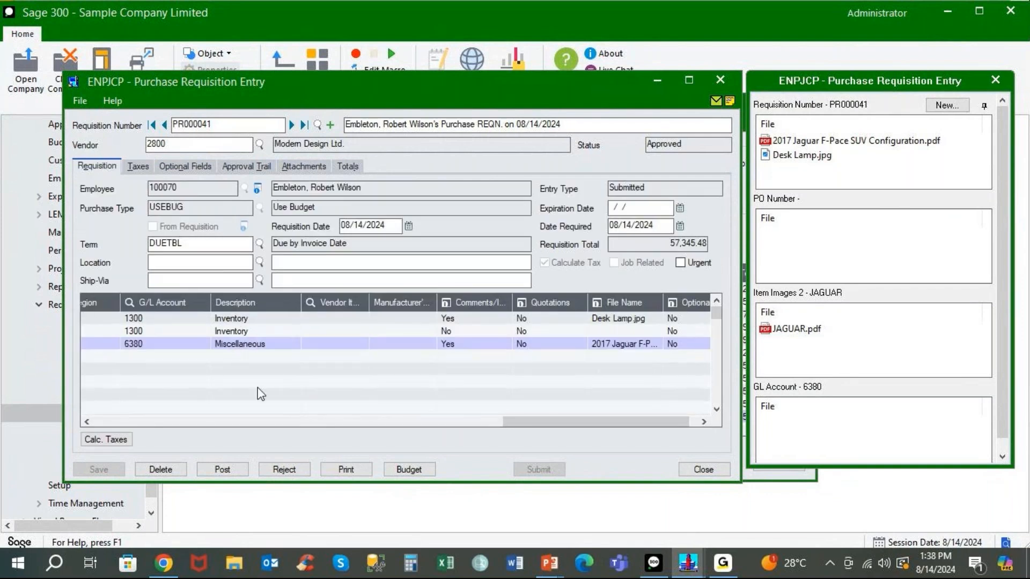
{"action": "left_click_drag", "start_coordinate": [529, 423], "coordinate": [98, 424]}
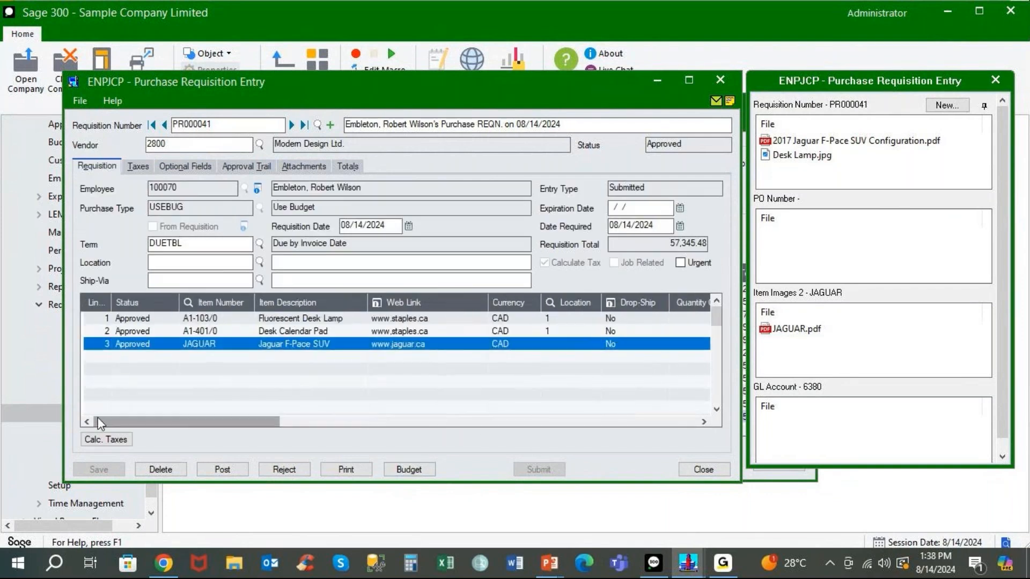
{"action": "left_click", "coordinate": [398, 473]}
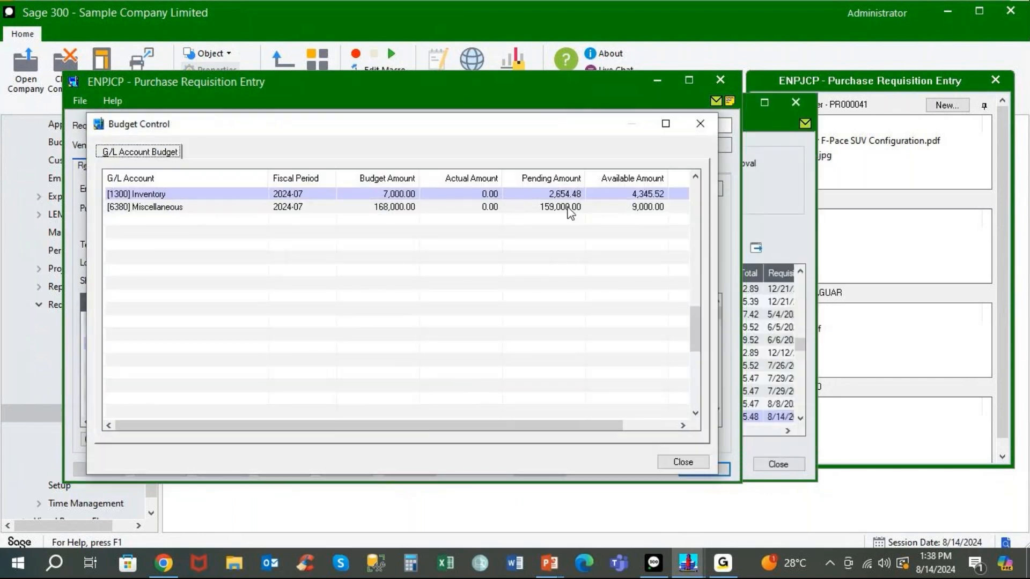
Close the Budget Control window and PR000041's entry form, then reopen PR000041 from the list.
{"action": "left_click", "coordinate": [692, 123]}
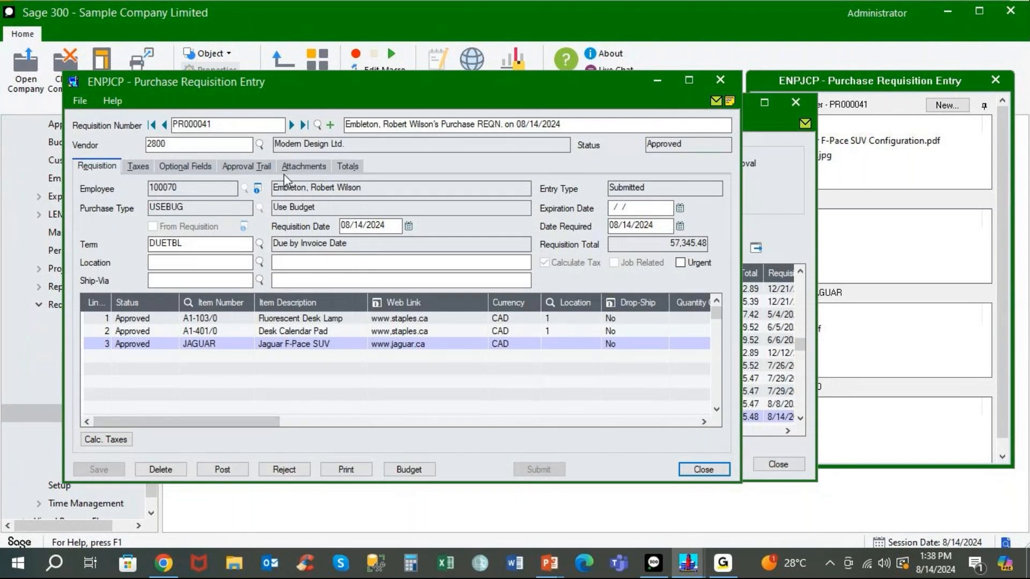
{"action": "left_click", "coordinate": [296, 166]}
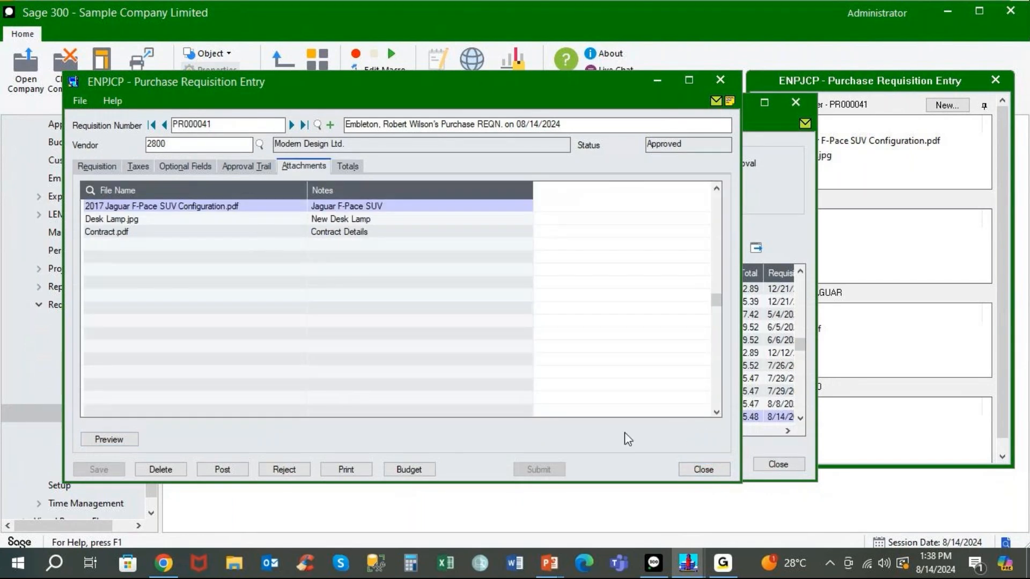
{"action": "left_click", "coordinate": [703, 470]}
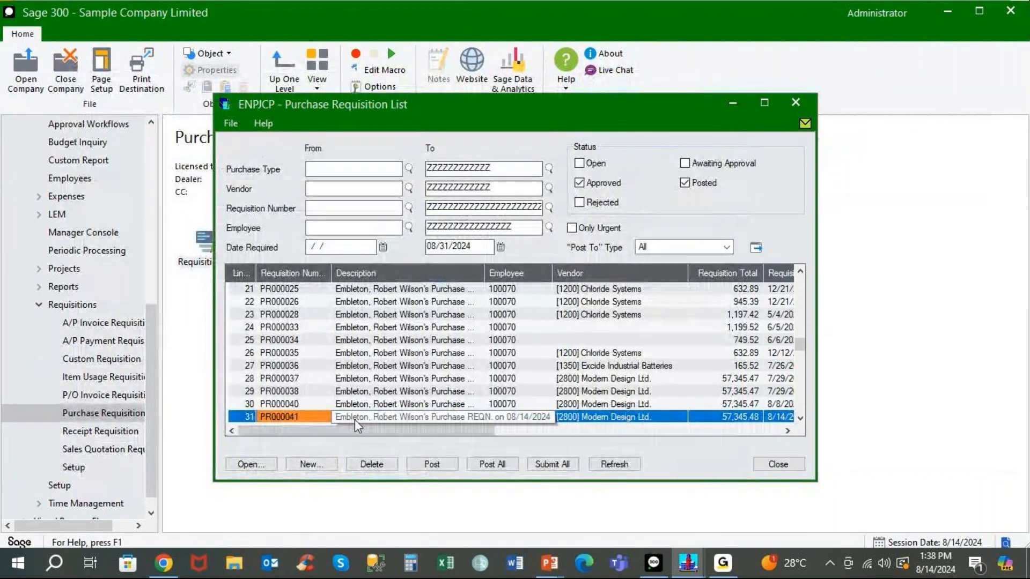
{"action": "left_click", "coordinate": [320, 416]}
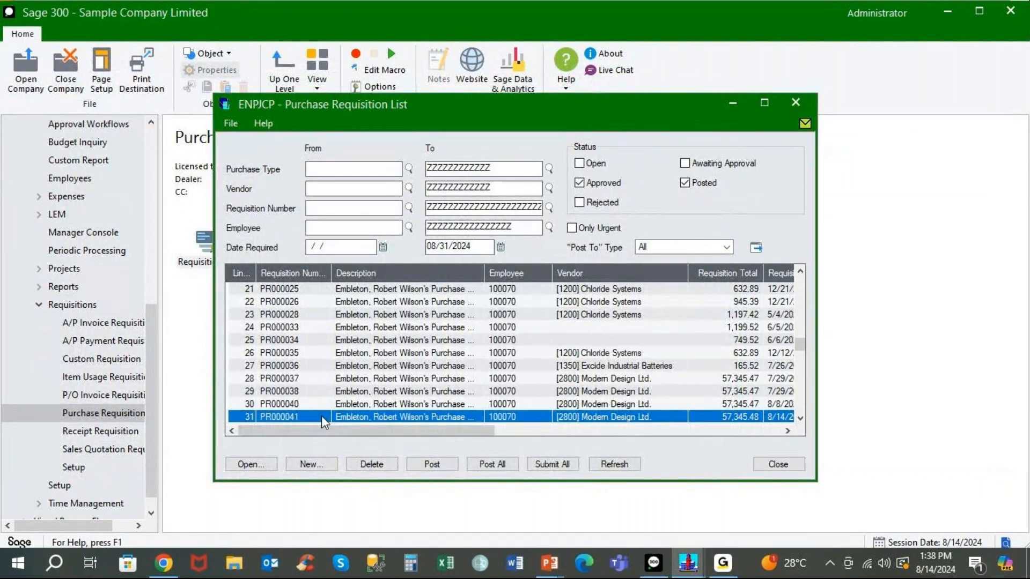
{"action": "double_click", "coordinate": [321, 416]}
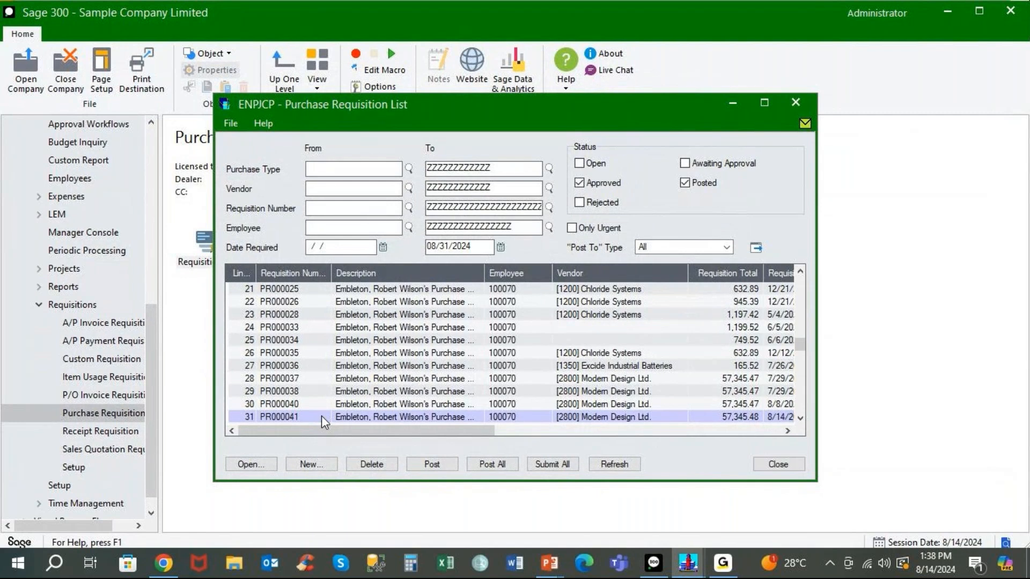
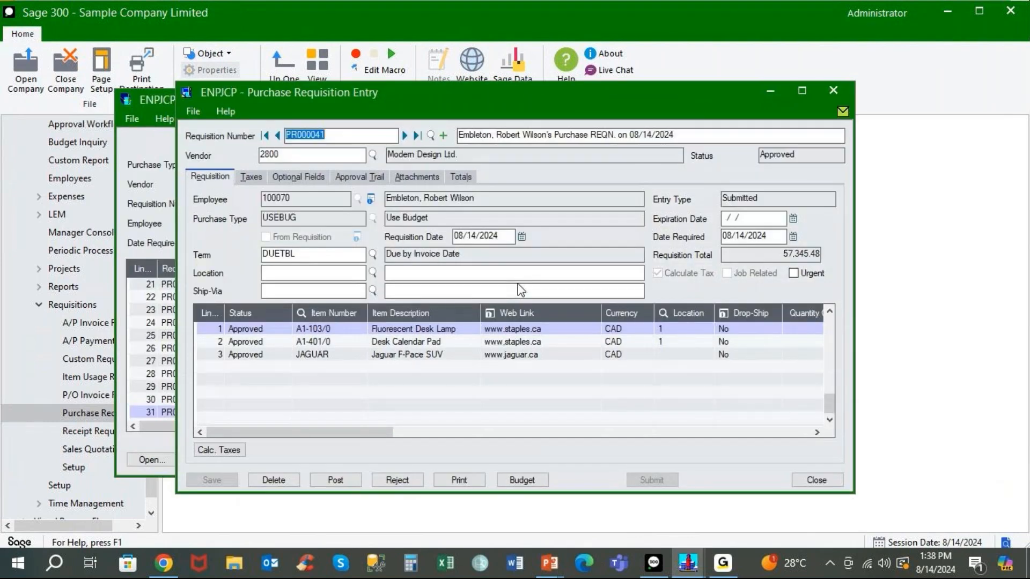
Show the three files attached to requisition PR000041, then close the attachments panel.
{"action": "left_click", "coordinate": [429, 177]}
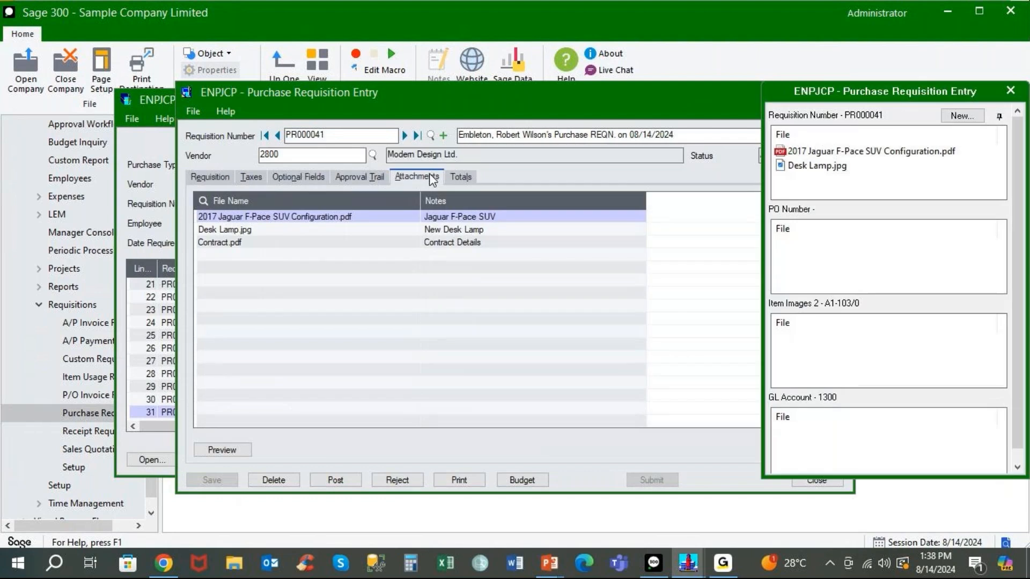
{"action": "mouse_move", "coordinate": [850, 160]}
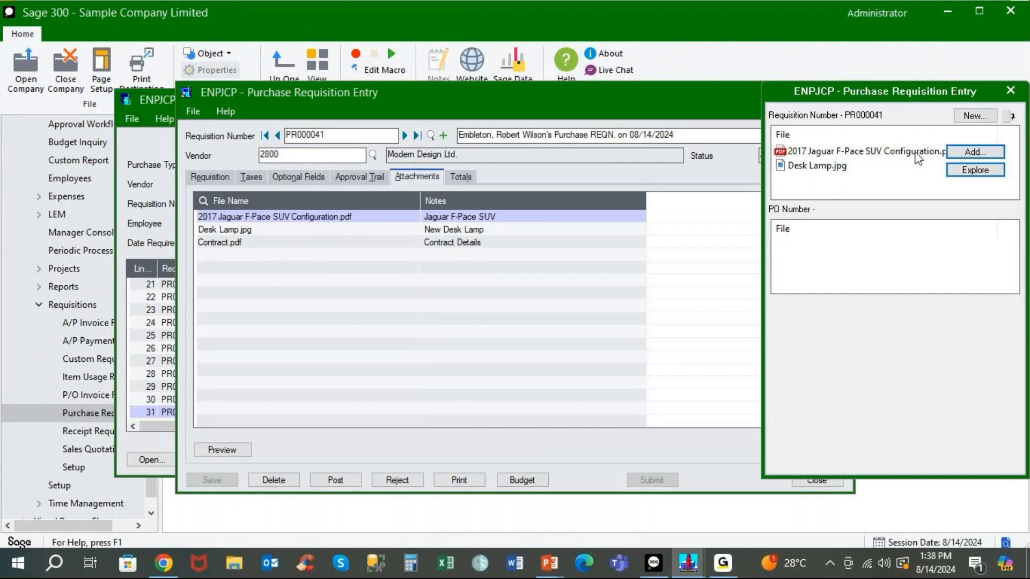
{"action": "left_click", "coordinate": [1011, 91]}
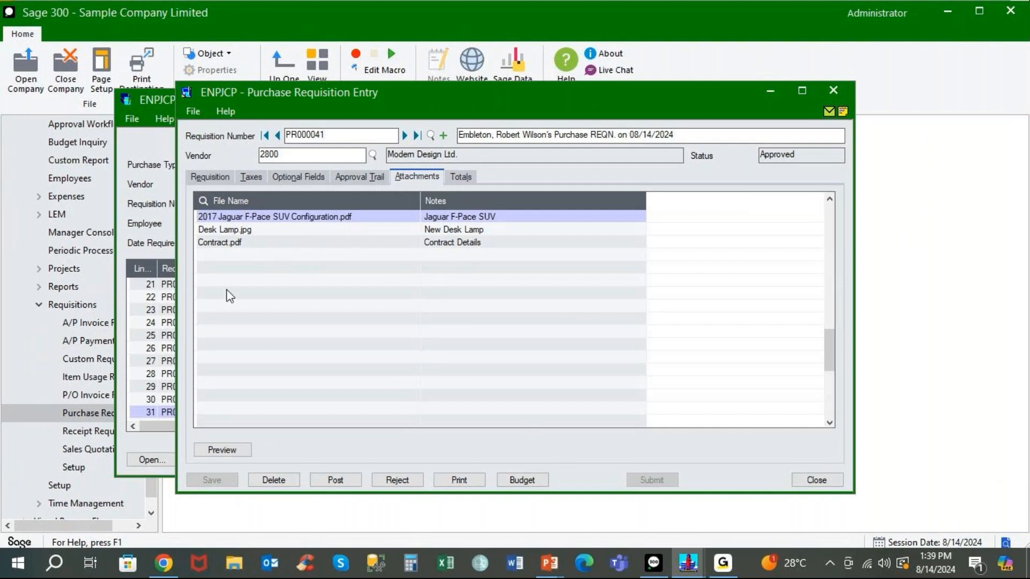
Post requisition PR000041 and dismiss the results, which report an email-sending error.
{"action": "left_click", "coordinate": [213, 176]}
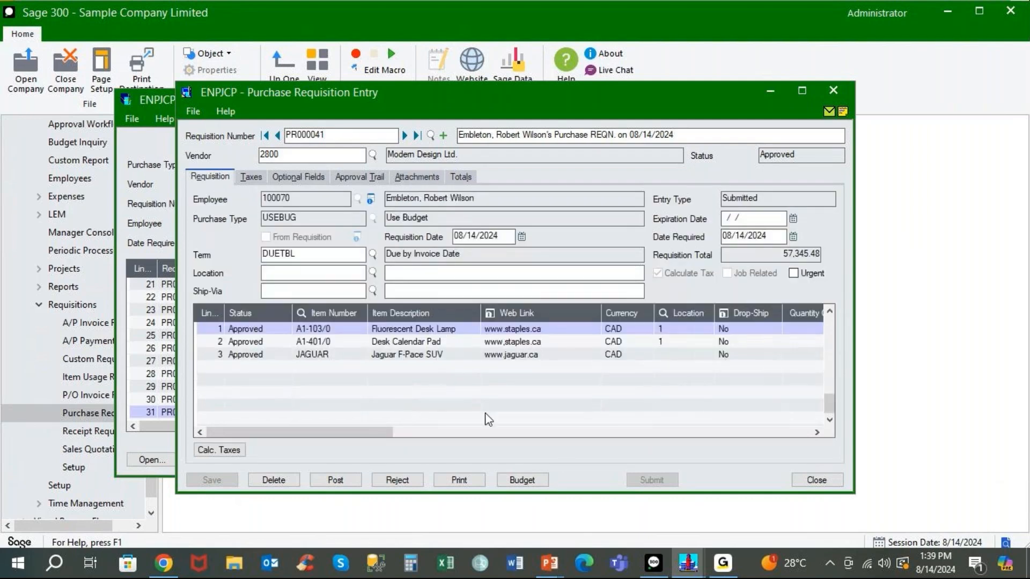
{"action": "left_click", "coordinate": [331, 475]}
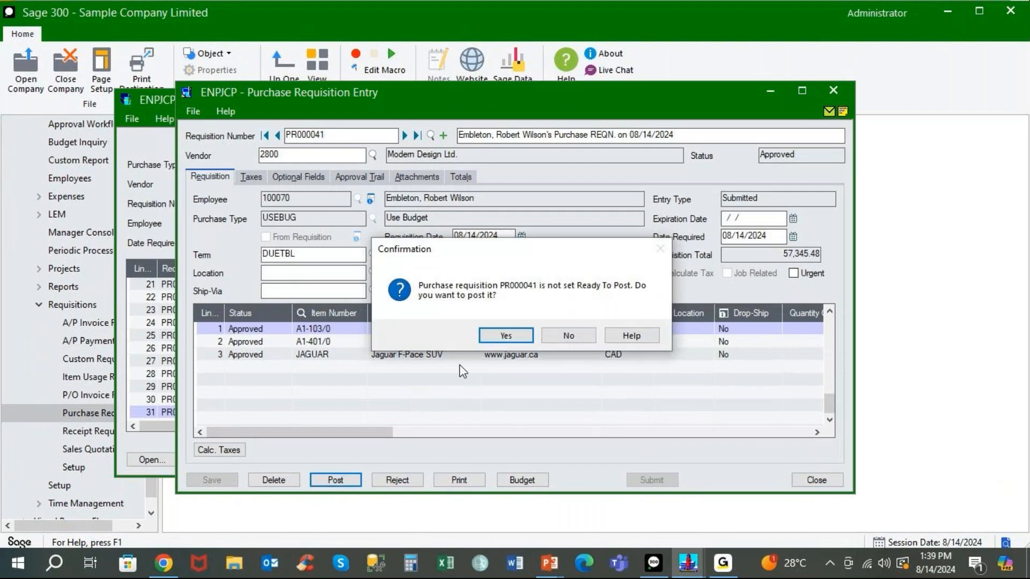
{"action": "left_click", "coordinate": [499, 336]}
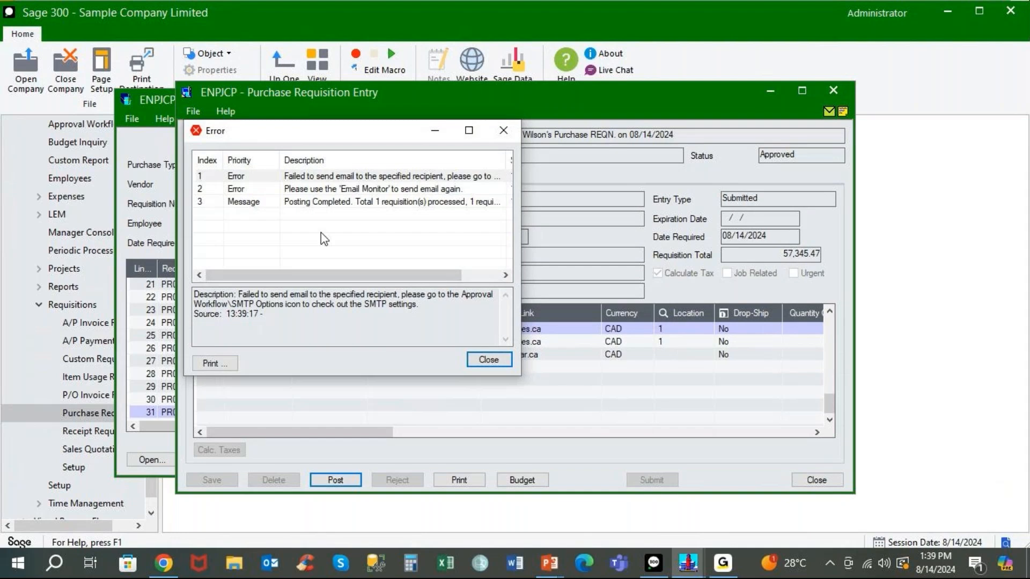
{"action": "left_click", "coordinate": [307, 183]}
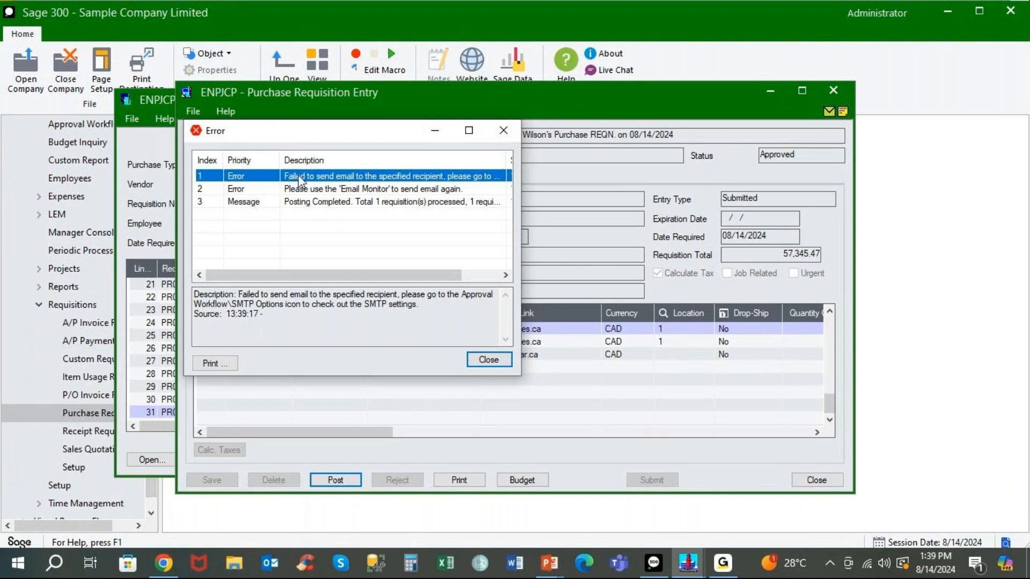
{"action": "left_click", "coordinate": [479, 359]}
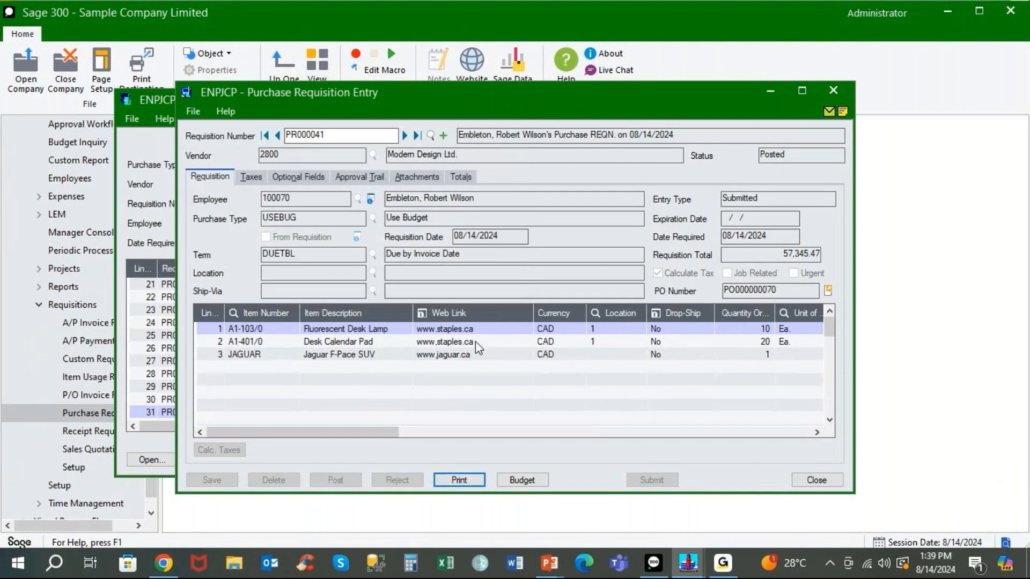
Drill down from PR000041's PO Number to open purchase order PO000000070.
{"action": "left_click_drag", "start_coordinate": [465, 97], "coordinate": [310, 77]}
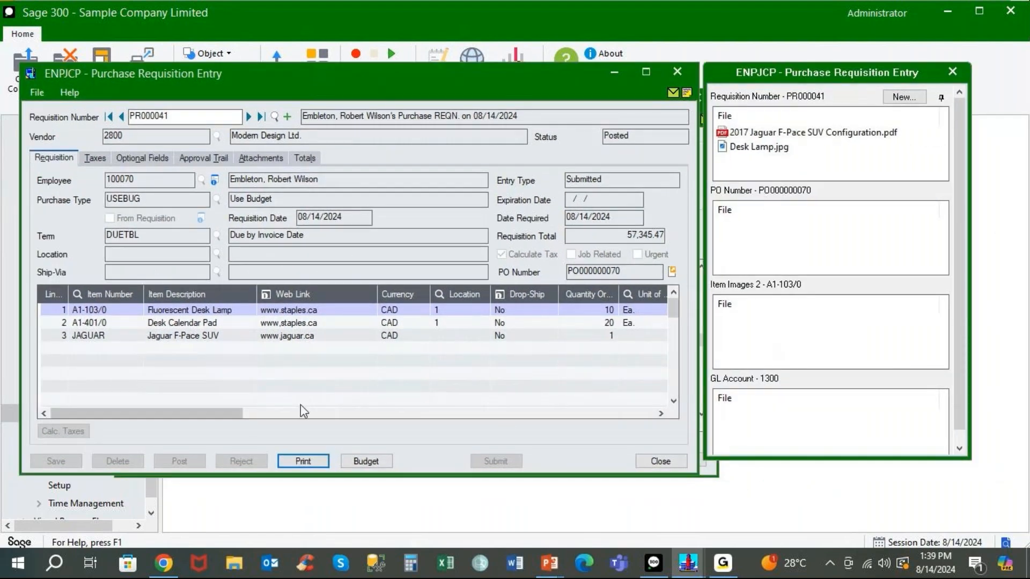
{"action": "left_click_drag", "start_coordinate": [258, 414], "coordinate": [356, 416]}
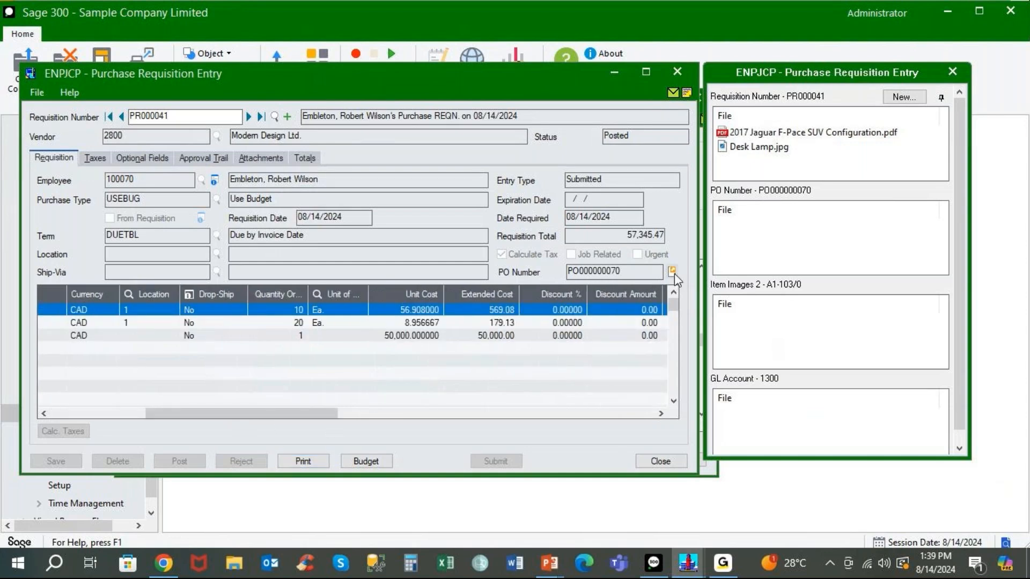
{"action": "left_click", "coordinate": [672, 272]}
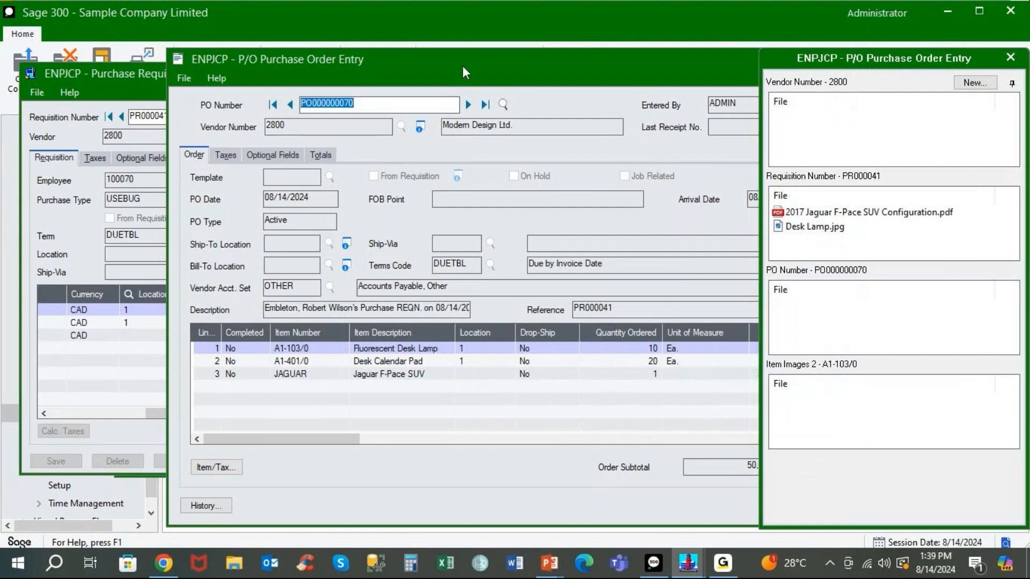
Rename the PO000050 file to PO000070 and attach PO000070.pdf to purchase order PO000000070.
{"action": "left_click_drag", "start_coordinate": [462, 65], "coordinate": [353, 62]}
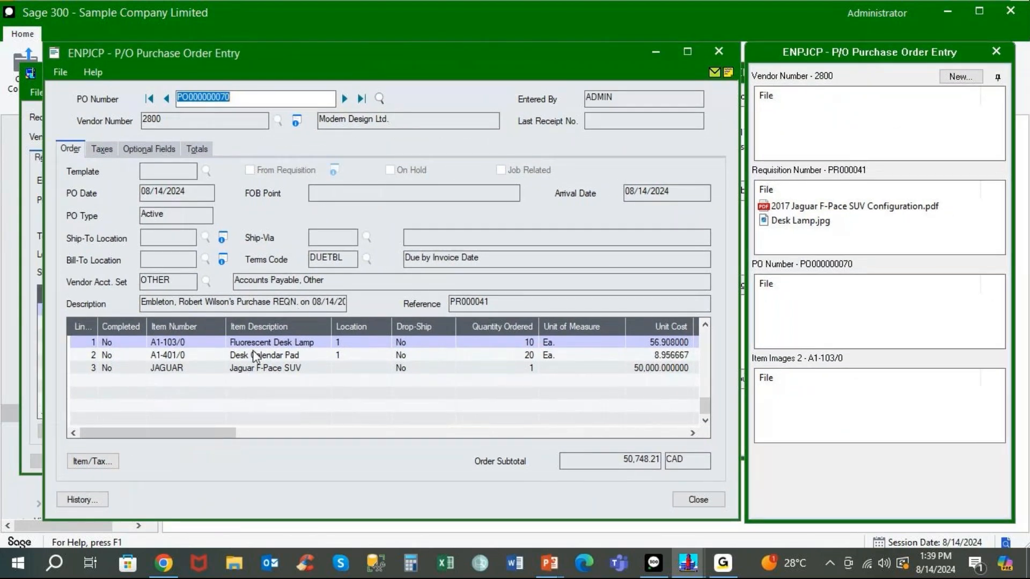
{"action": "right_click", "coordinate": [974, 304]}
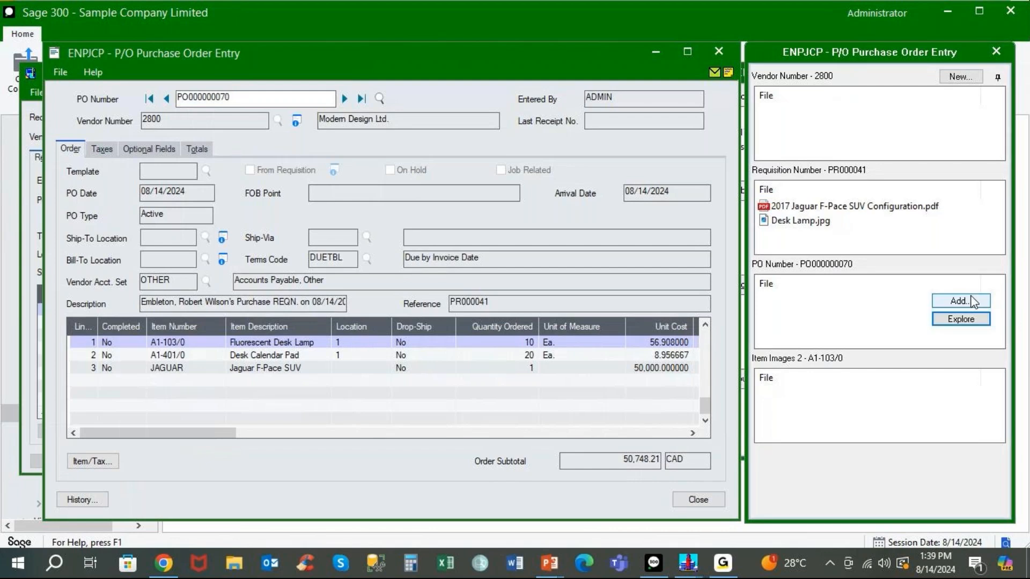
{"action": "left_click", "coordinate": [972, 302]}
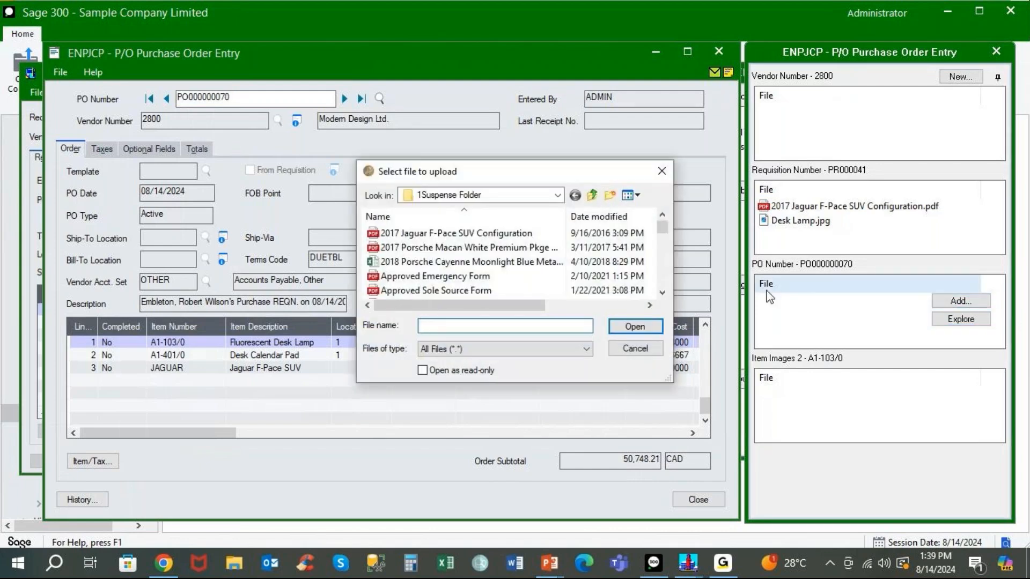
{"action": "left_click_drag", "start_coordinate": [662, 232], "coordinate": [661, 252]}
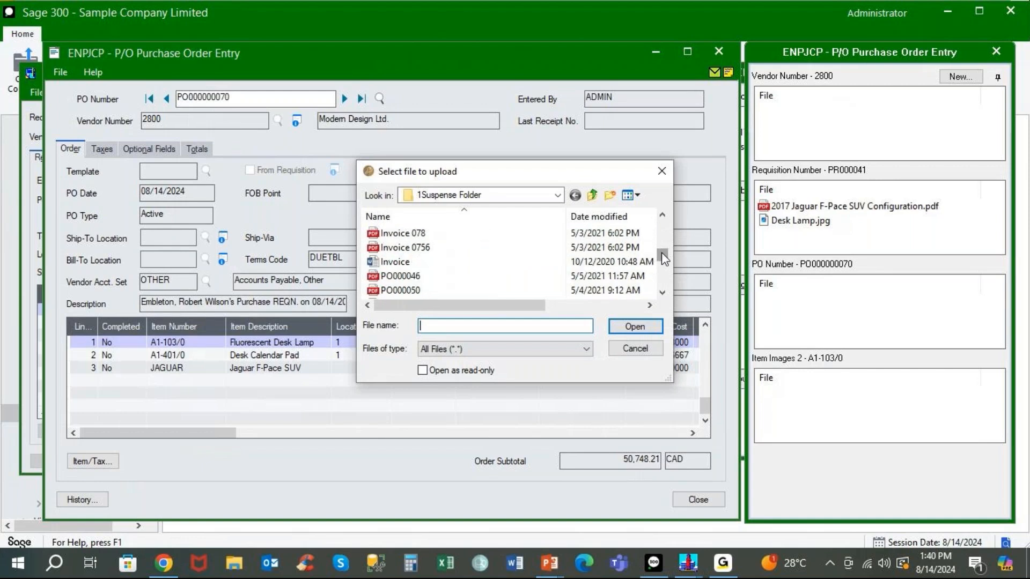
{"action": "left_click", "coordinate": [424, 291]}
{"action": "right_click", "coordinate": [424, 291]}
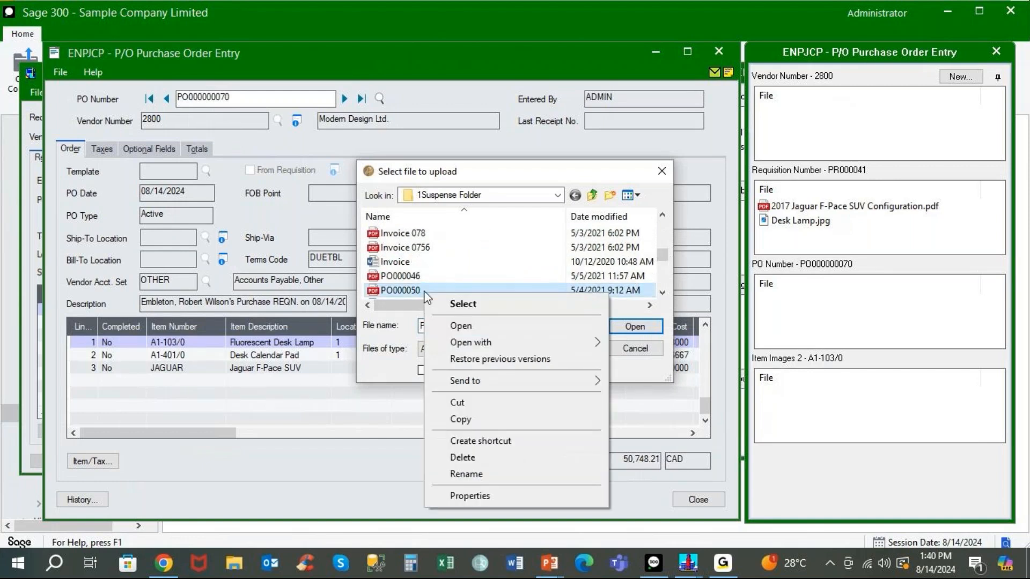
{"action": "left_click", "coordinate": [459, 475]}
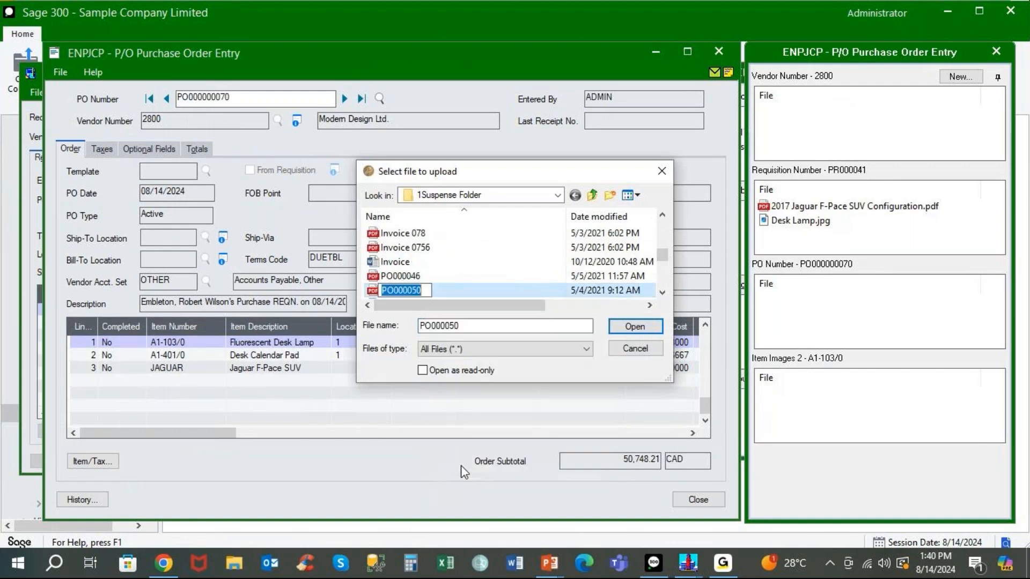
{"action": "key", "text": "BackSpace"}
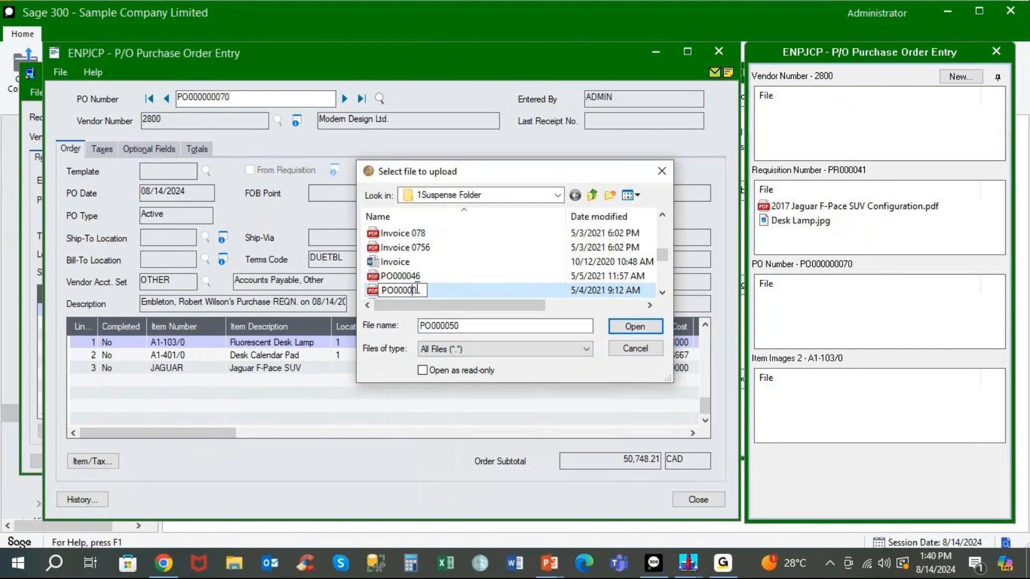
{"action": "type", "text": "70"}
{"action": "key", "text": "Return"}
{"action": "left_click", "coordinate": [634, 326]}
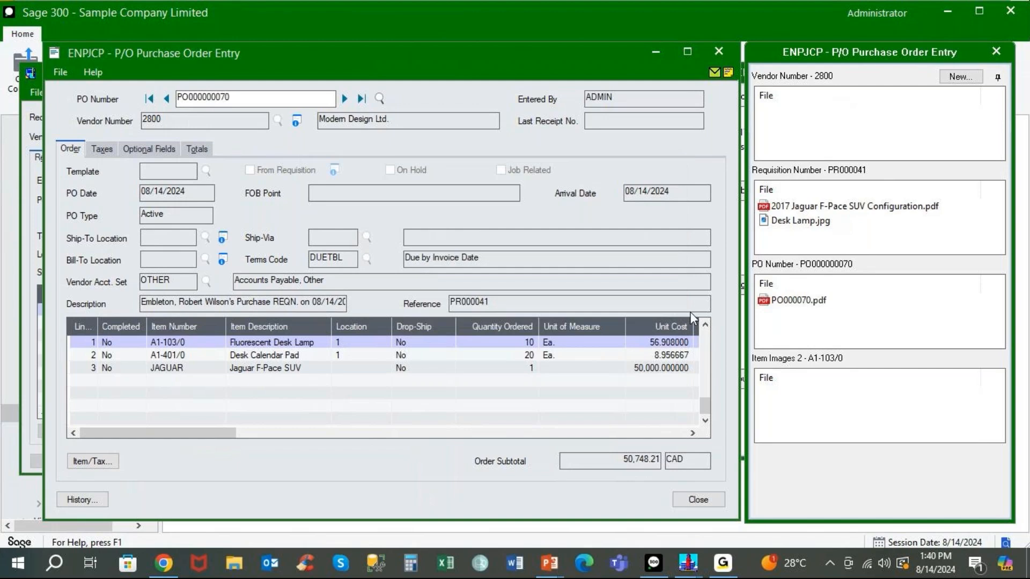
Close the attachment panels and the purchase order, requisition entry and requisition list windows.
{"action": "left_click", "coordinate": [996, 52]}
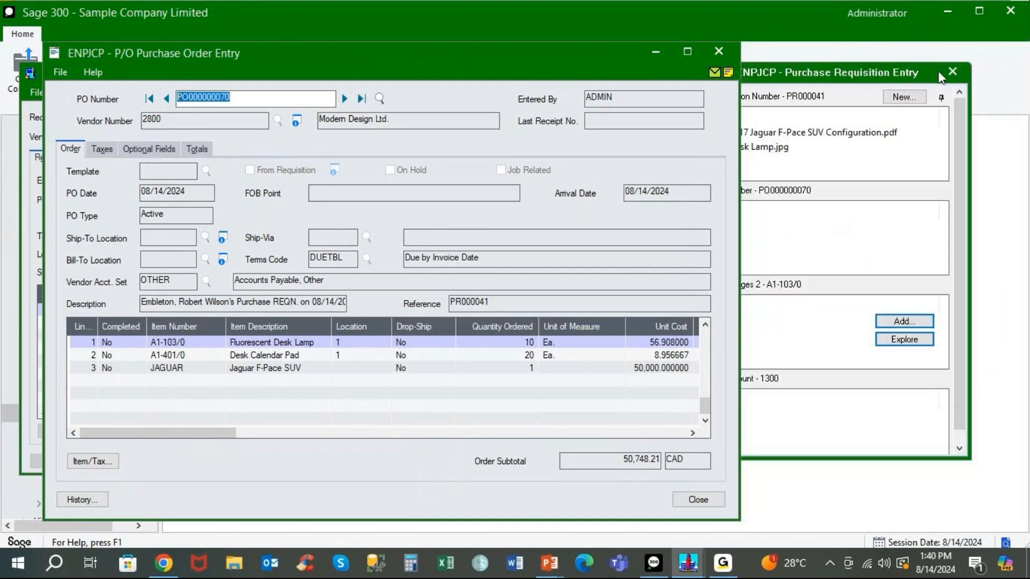
{"action": "left_click", "coordinate": [952, 72]}
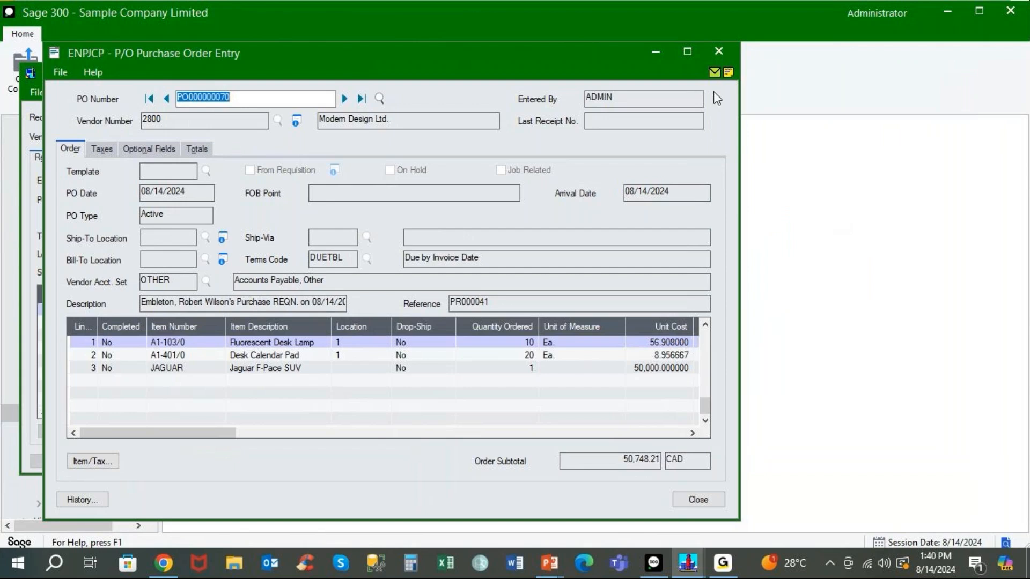
{"action": "left_click", "coordinate": [720, 52]}
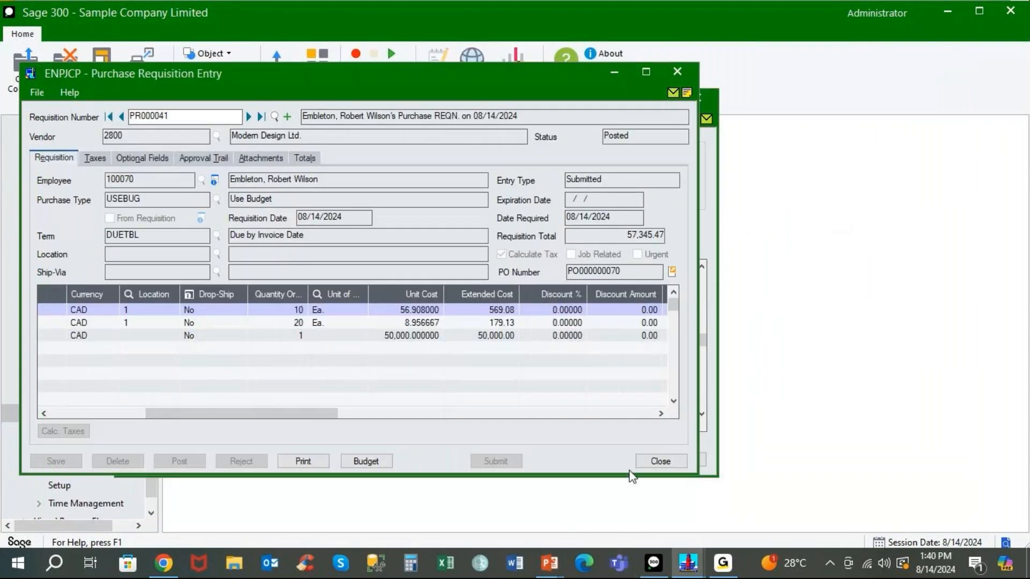
{"action": "left_click", "coordinate": [661, 461]}
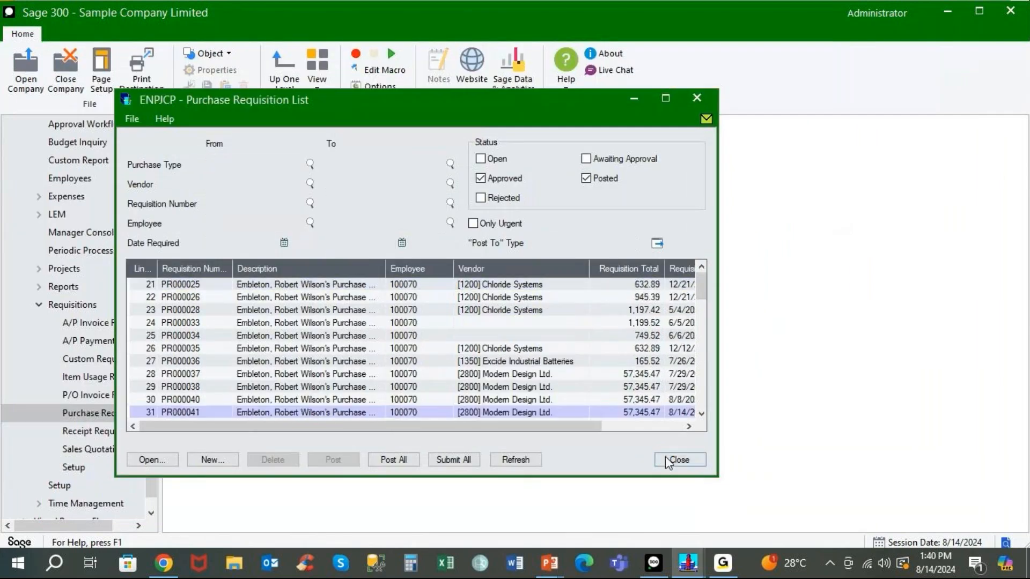
{"action": "left_click", "coordinate": [677, 524]}
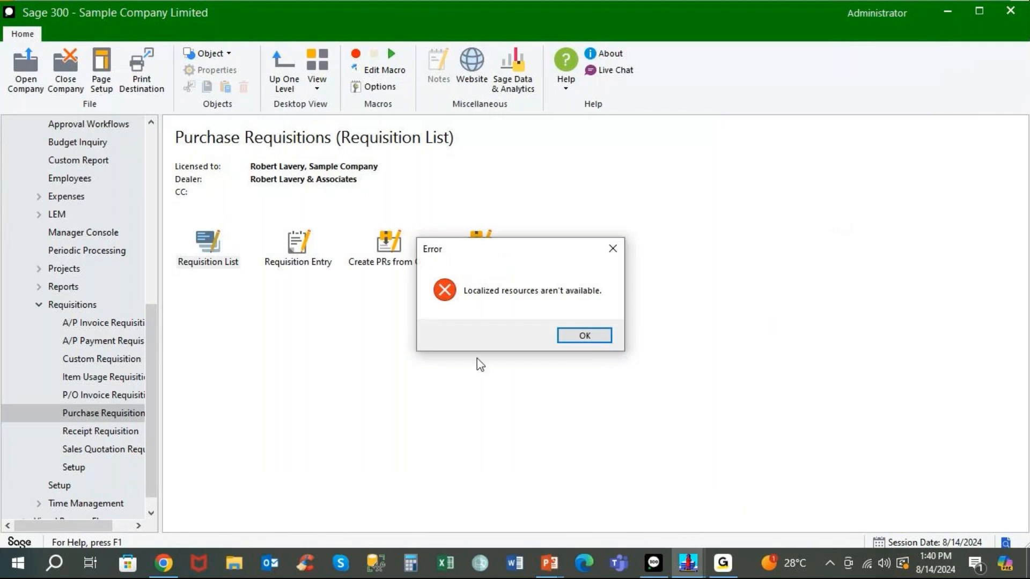
{"action": "left_click", "coordinate": [574, 340]}
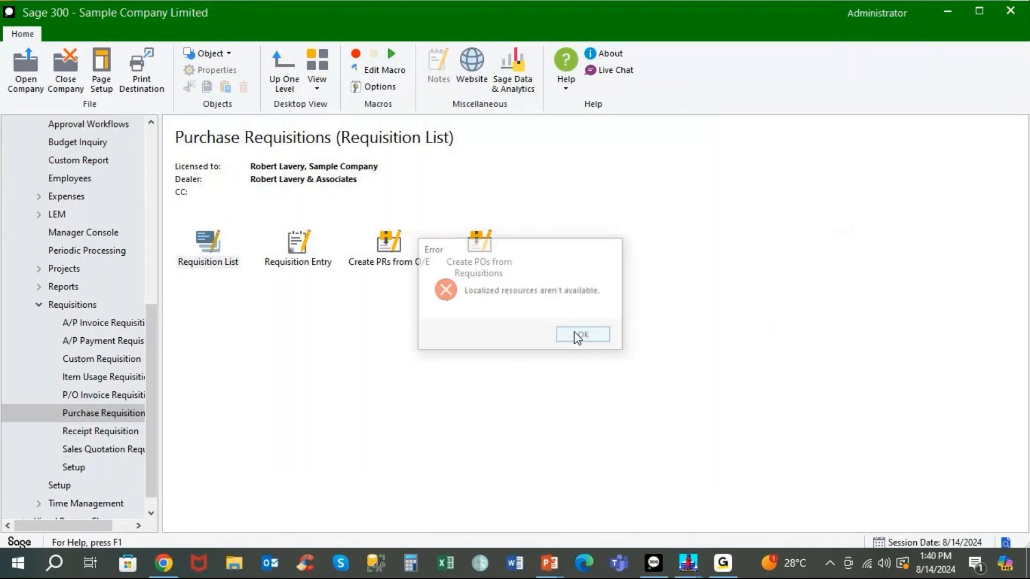
Open Purchase Order Entry from the P/O Transactions desktop.
{"action": "left_click", "coordinate": [45, 305]}
{"action": "left_click", "coordinate": [85, 234]}
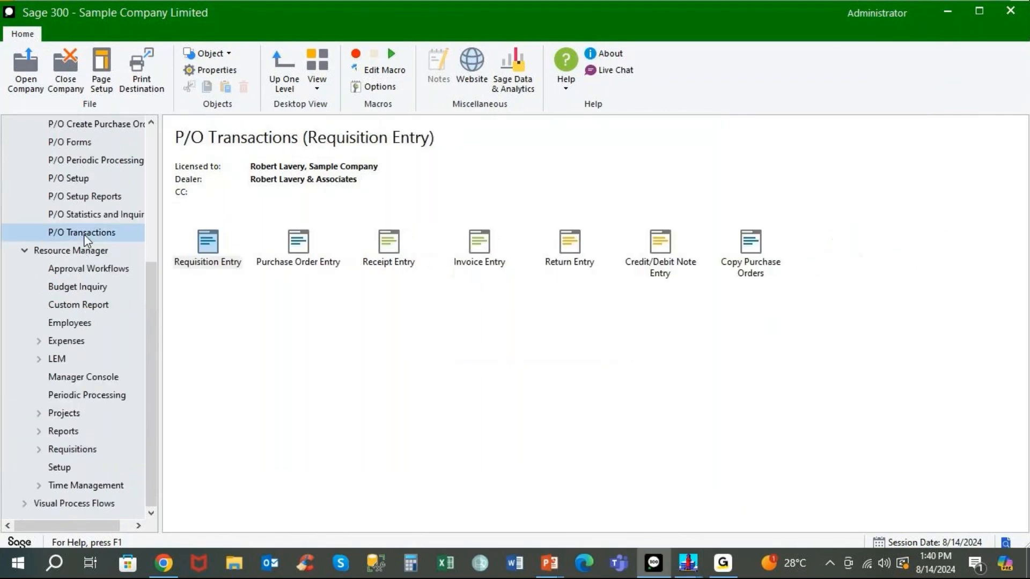
{"action": "left_click", "coordinate": [292, 243]}
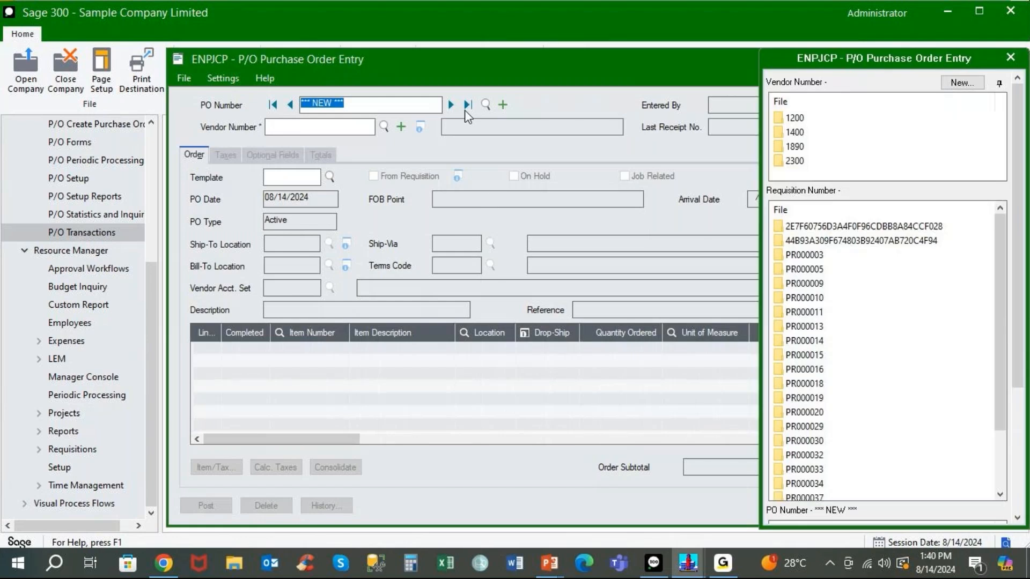
Load the last purchase order, PO000000070, review its three lines for vendor 2800, then close it.
{"action": "left_click", "coordinate": [466, 107]}
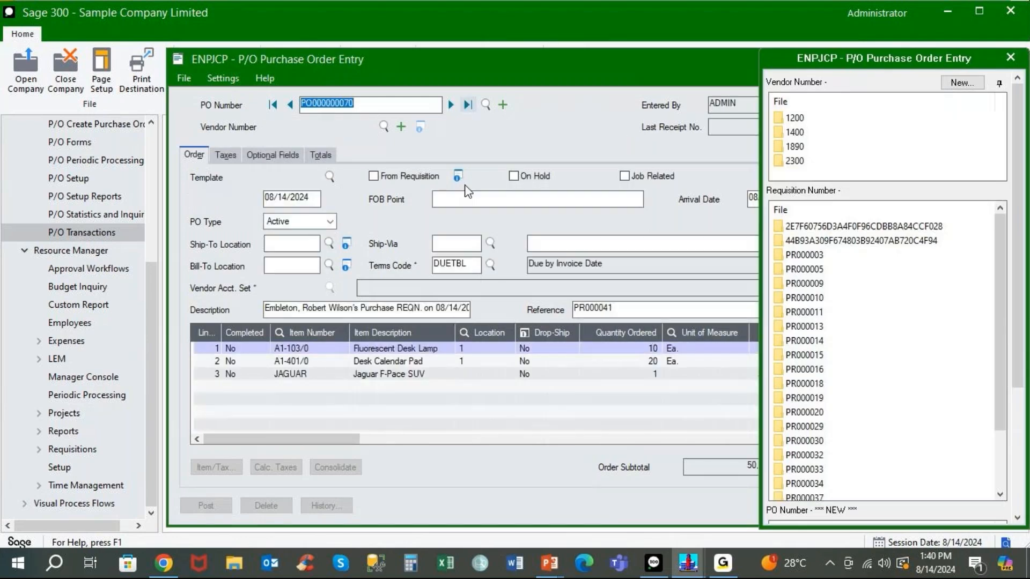
{"action": "left_click_drag", "start_coordinate": [471, 63], "coordinate": [347, 52]}
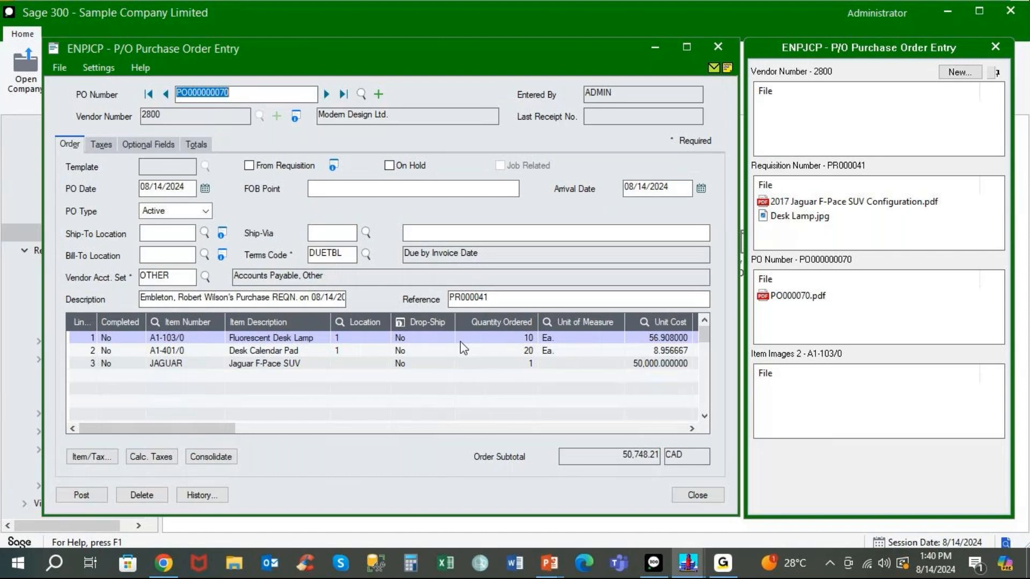
{"action": "left_click", "coordinate": [696, 496]}
{"action": "left_click", "coordinate": [392, 242]}
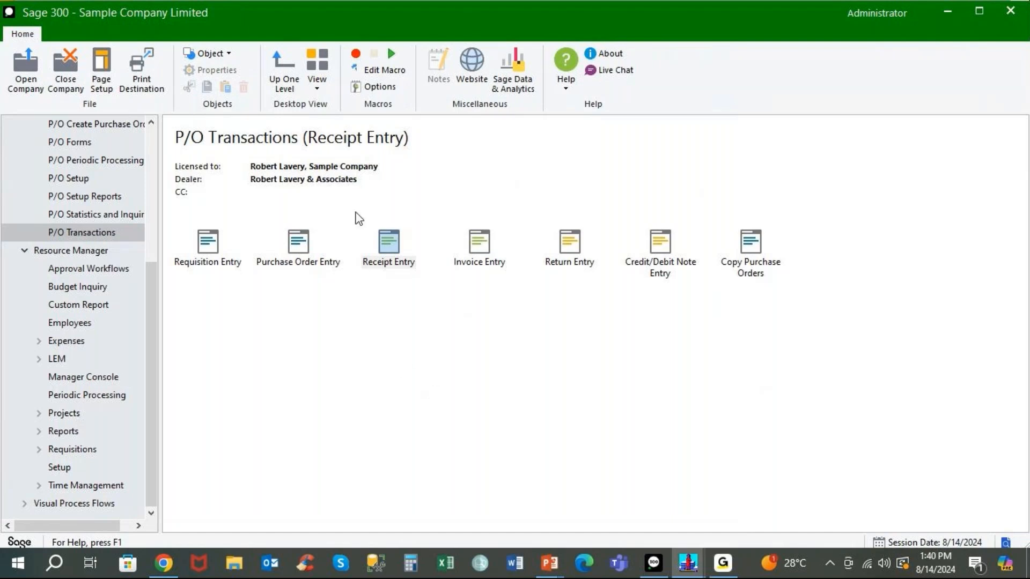
Start a receipt for vendor 2800 against PO000000070, then bring the Norming portal forward.
{"action": "key", "text": "Return"}
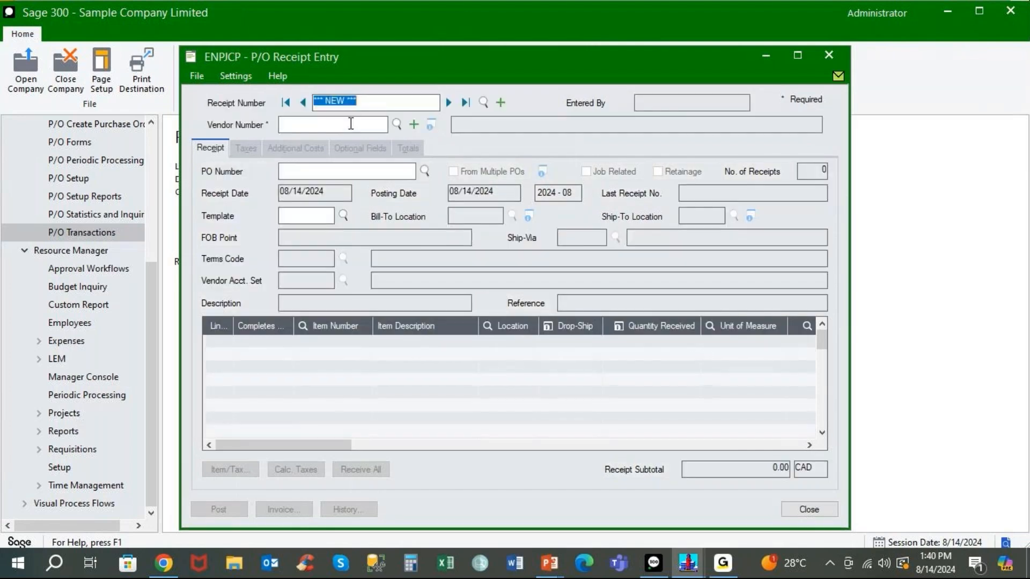
{"action": "left_click", "coordinate": [351, 124]}
{"action": "type", "text": "2800"}
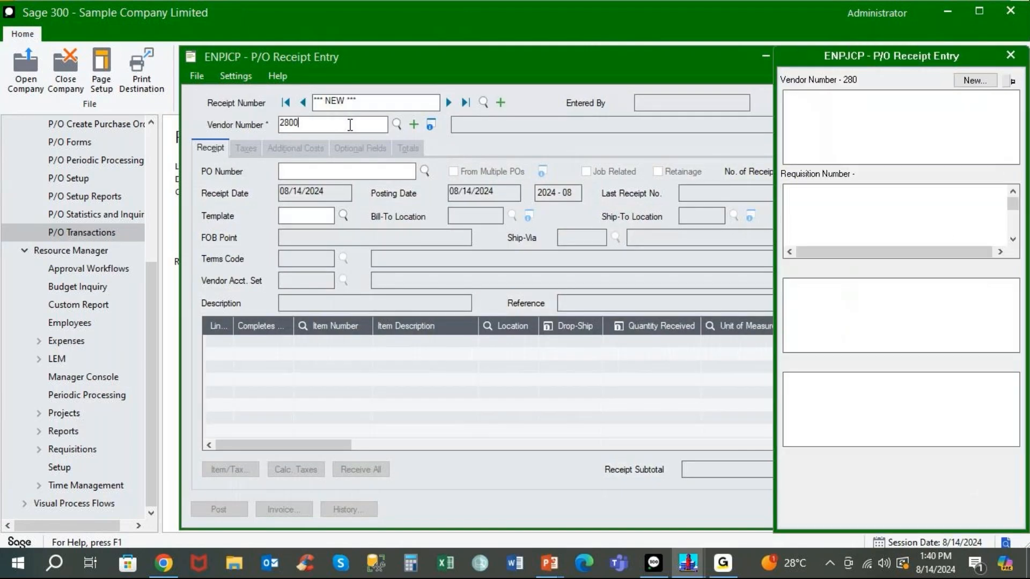
{"action": "key", "text": "Return"}
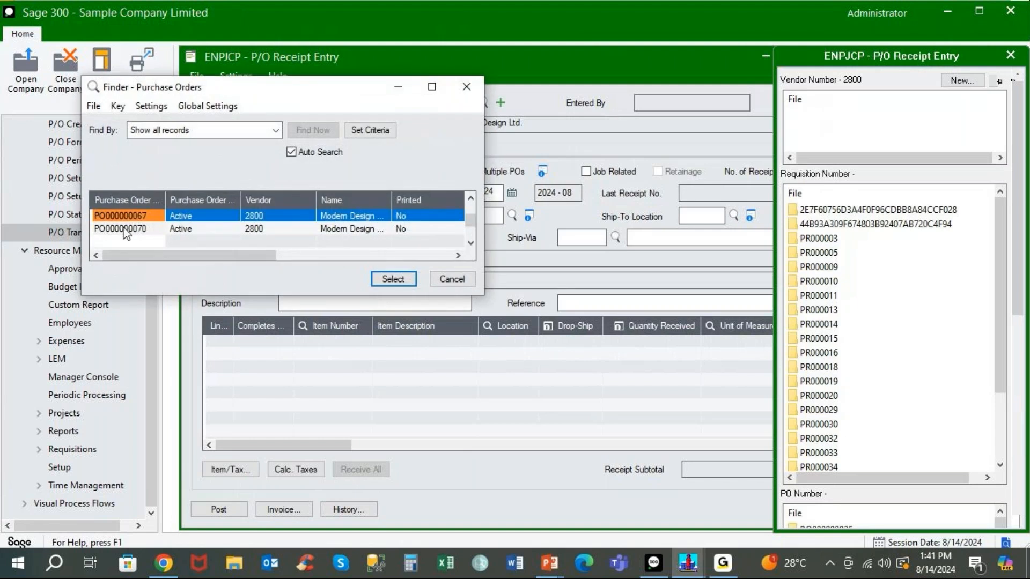
{"action": "double_click", "coordinate": [124, 228]}
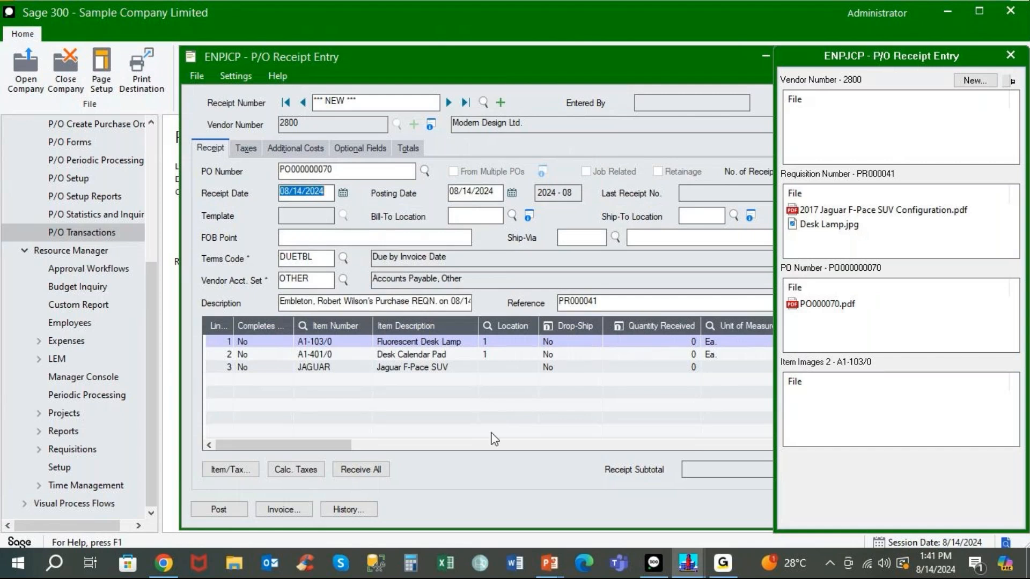
{"action": "left_click", "coordinate": [154, 569]}
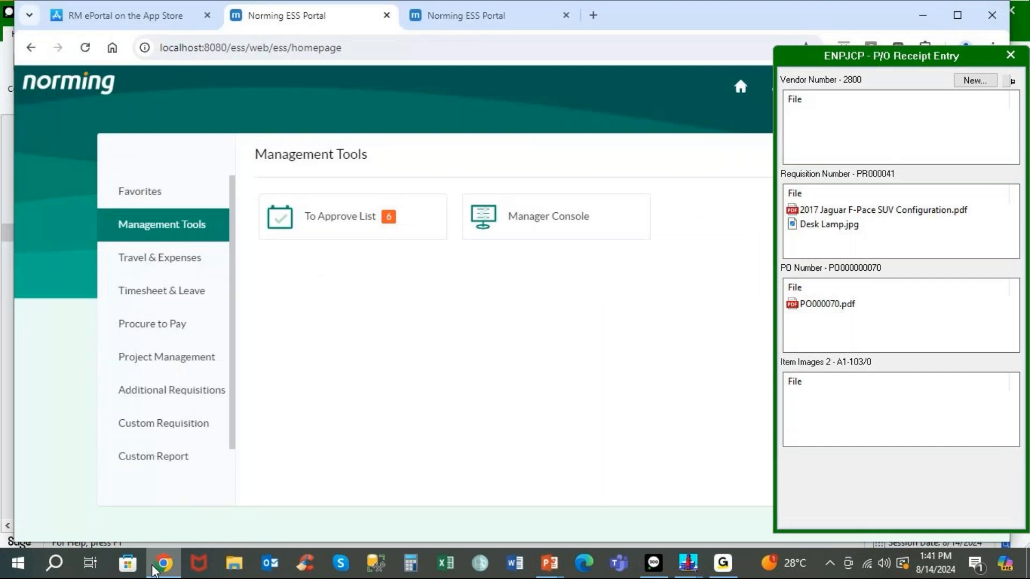
Sign out of the portal and sign back in with the requesting employee's user ID.
{"action": "left_click", "coordinate": [1011, 54]}
{"action": "left_click", "coordinate": [990, 88]}
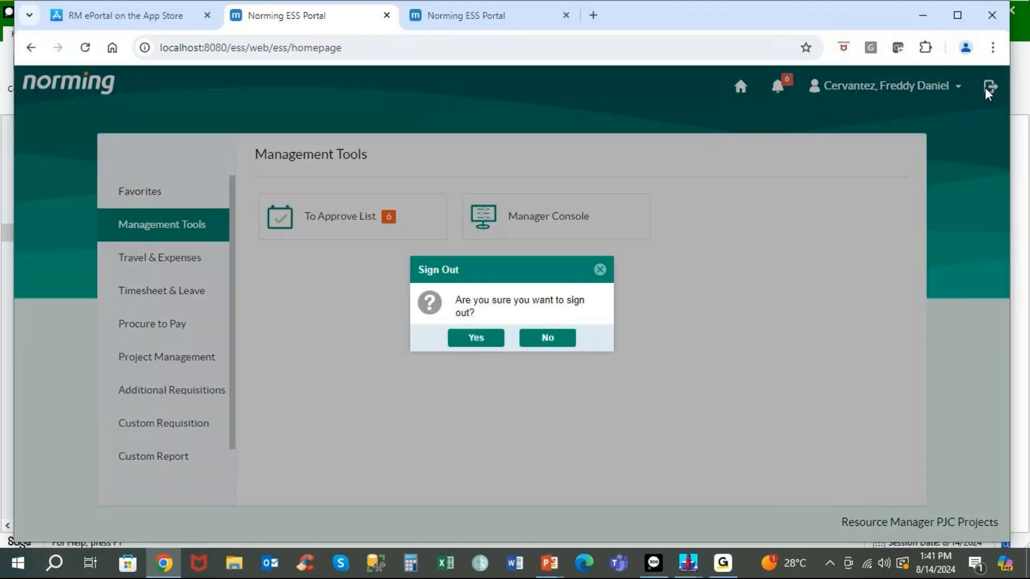
{"action": "left_click", "coordinate": [472, 342]}
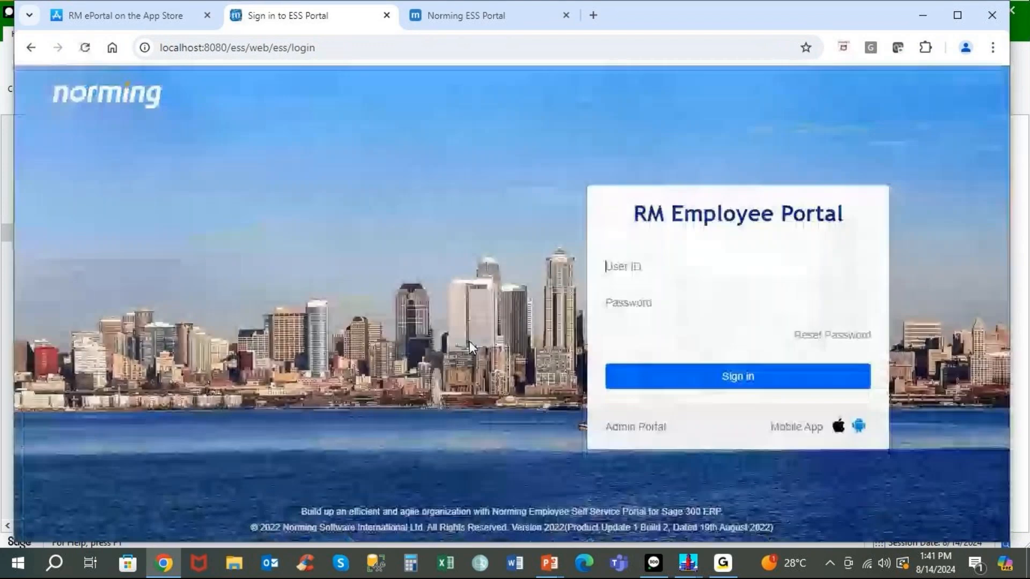
{"action": "type", "text": "100070"}
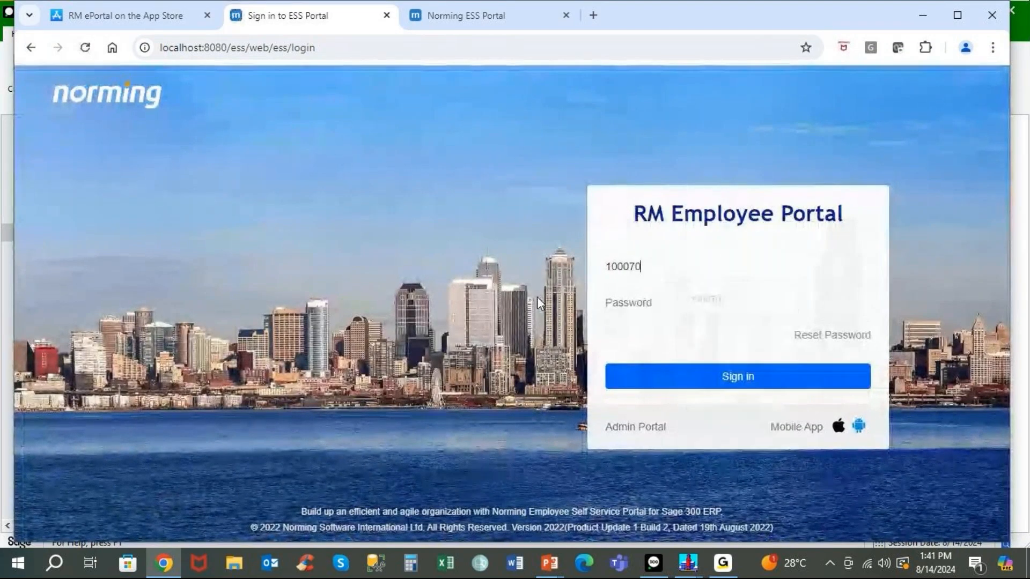
{"action": "key", "text": "Tab"}
{"action": "key", "text": "Return"}
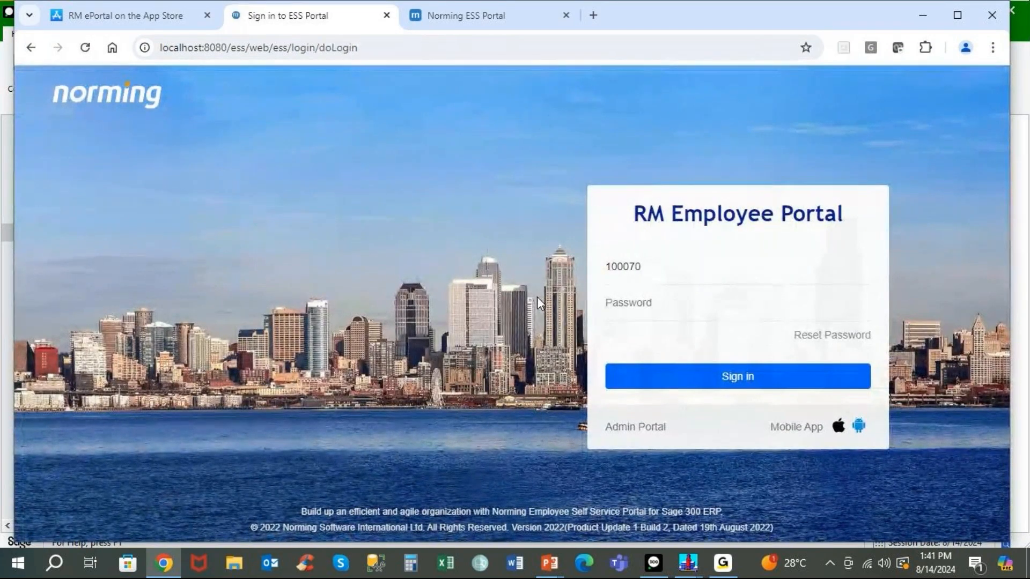
{"action": "key", "text": "Return"}
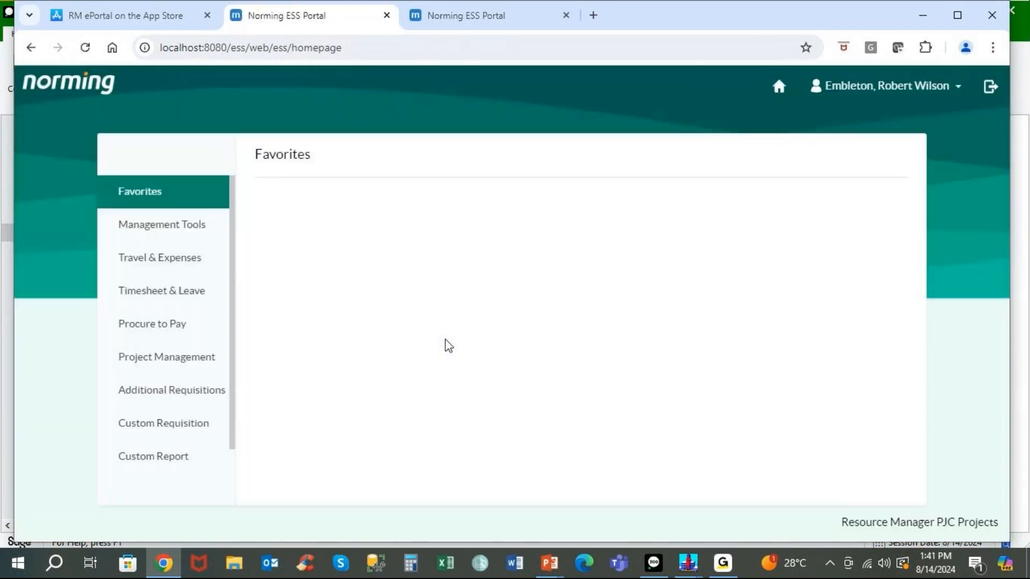
Start a new P/O Receipt Requisition under Procure to Pay.
{"action": "left_click", "coordinate": [173, 322]}
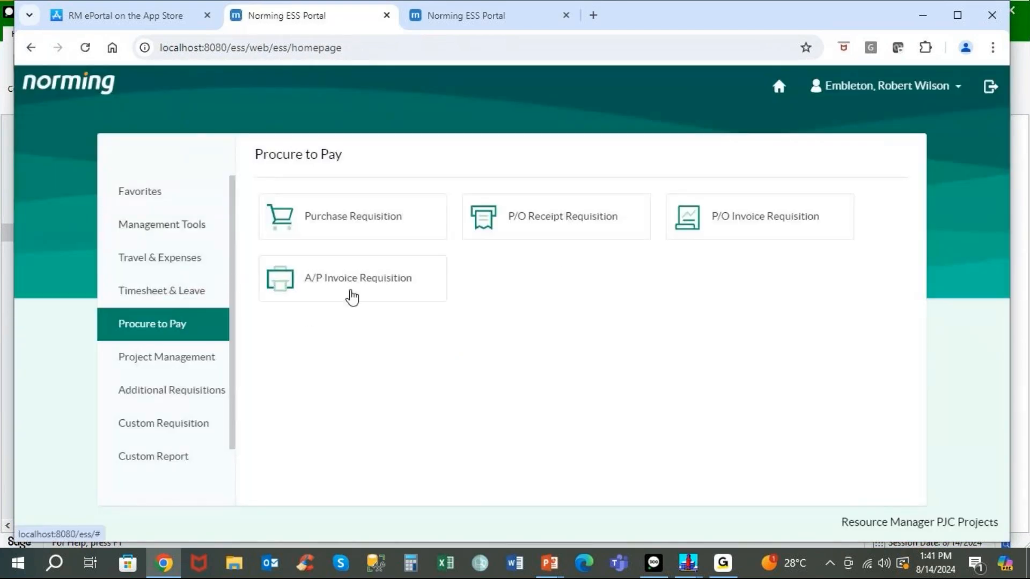
{"action": "left_click", "coordinate": [570, 221]}
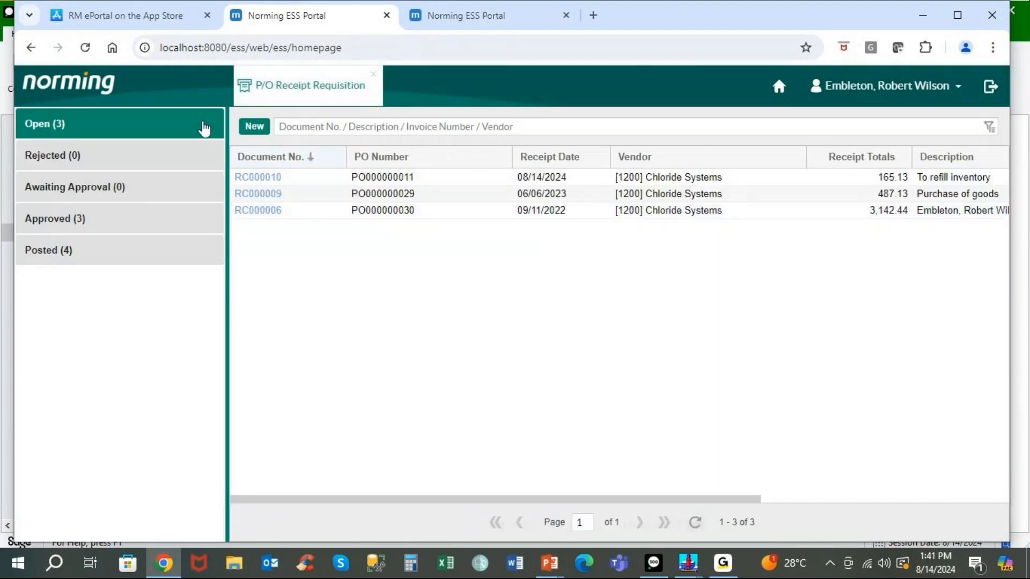
{"action": "left_click", "coordinate": [249, 126]}
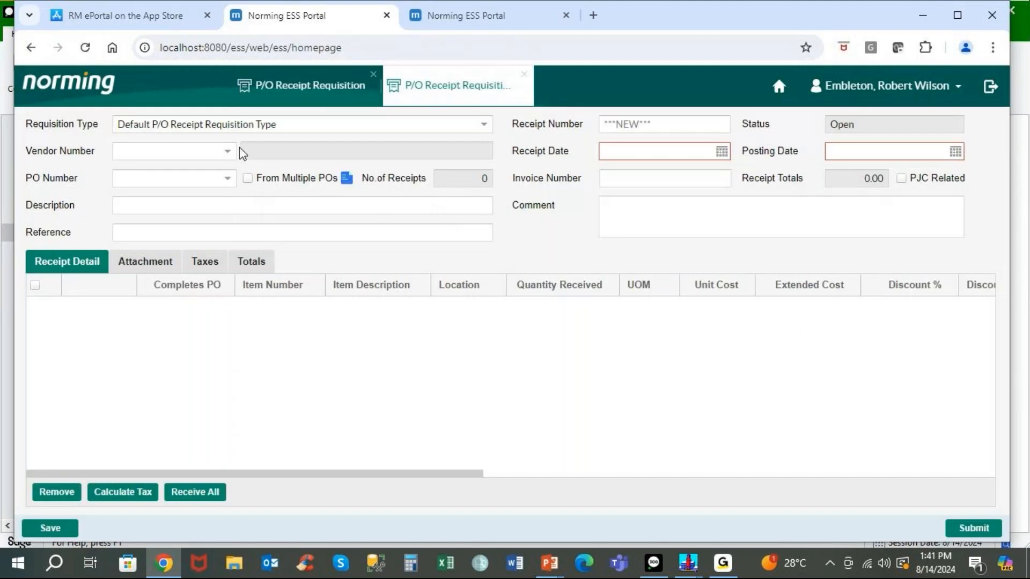
Enter vendor 2800, load PO000000070 and receive all three lines for a 57,345.48 total.
{"action": "left_click", "coordinate": [210, 151]}
{"action": "type", "text": "2800"}
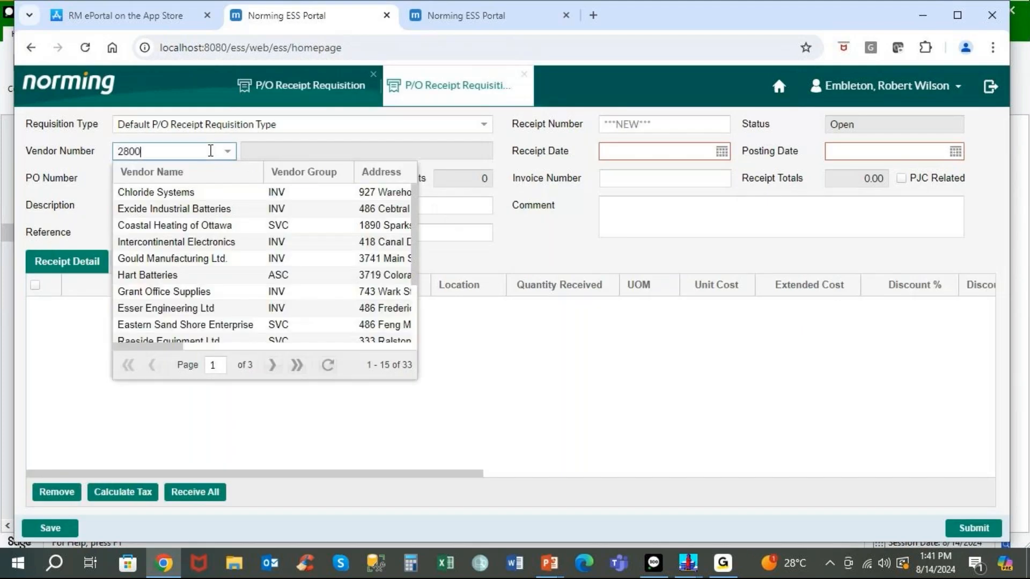
{"action": "key", "text": "Tab"}
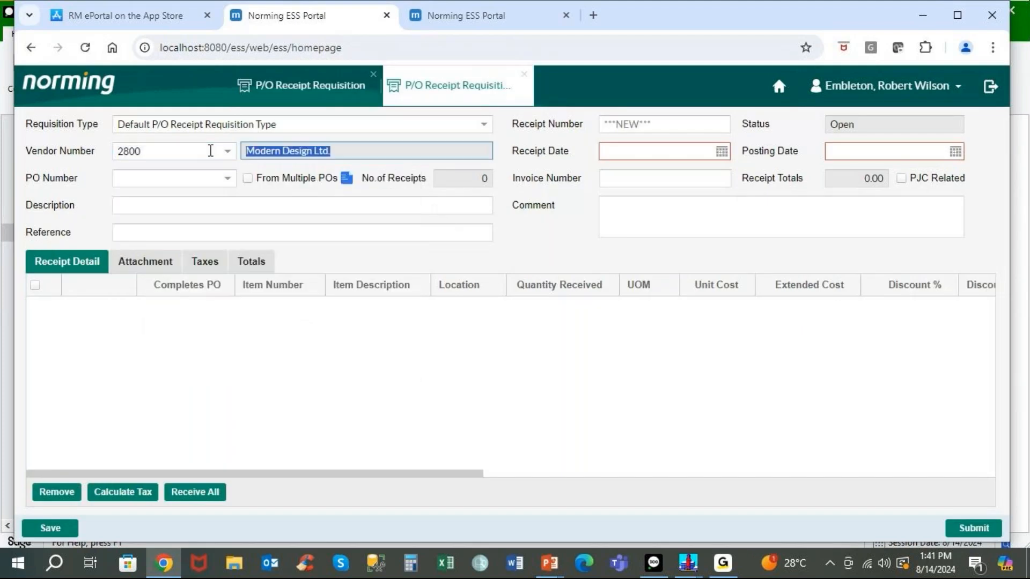
{"action": "left_click", "coordinate": [228, 178]}
{"action": "left_click", "coordinate": [182, 237]}
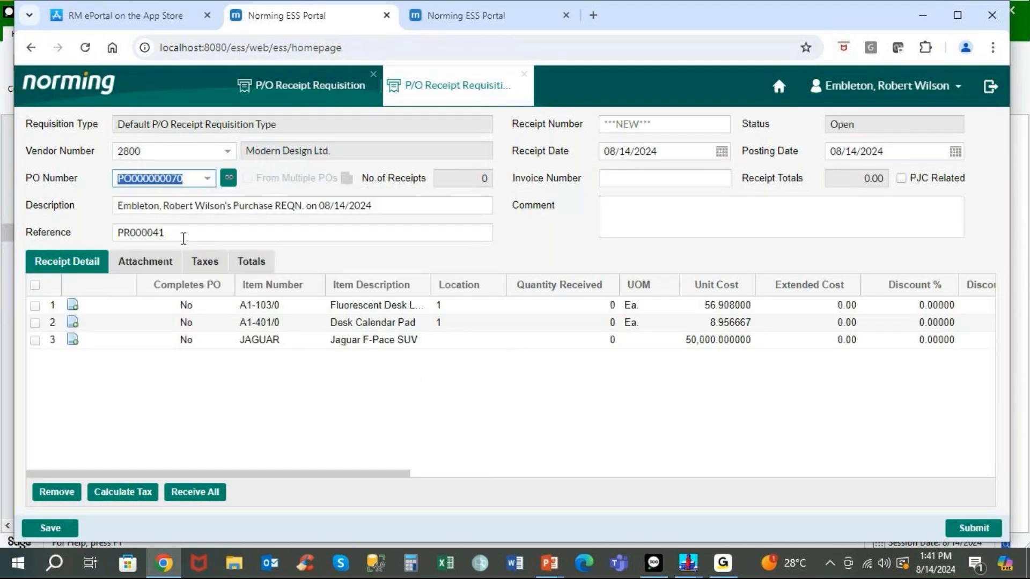
{"action": "left_click", "coordinate": [195, 492]}
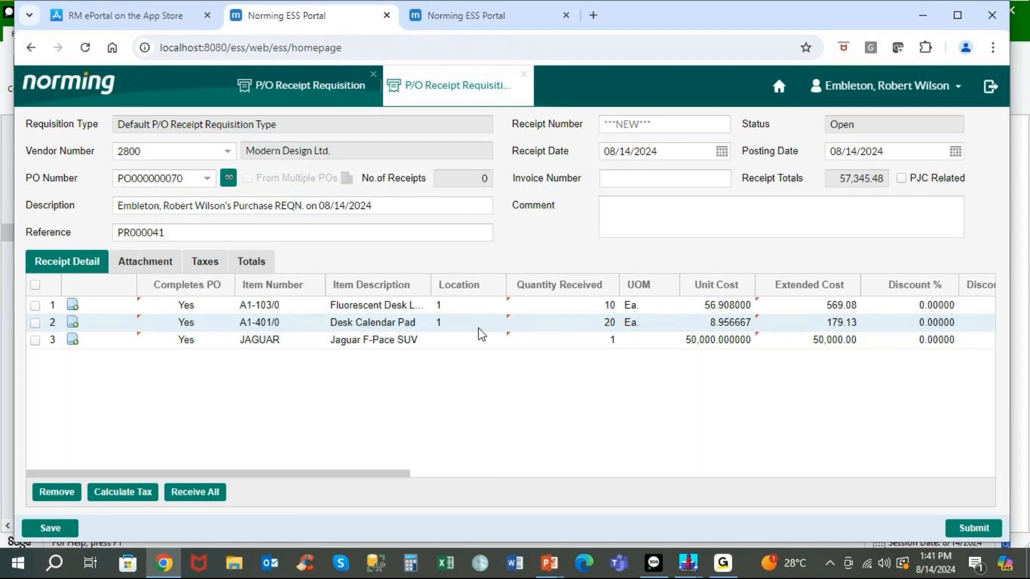
{"action": "left_click", "coordinate": [653, 564]}
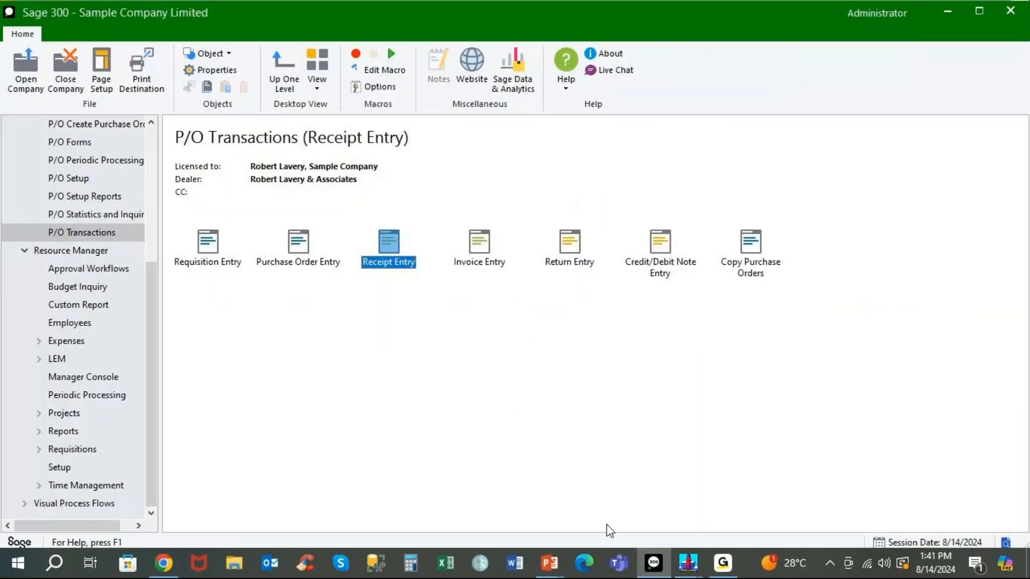
Reopen Receipt Entry in Sage 300, then close both P/O Receipt Requisition tabs in the portal.
{"action": "double_click", "coordinate": [397, 250]}
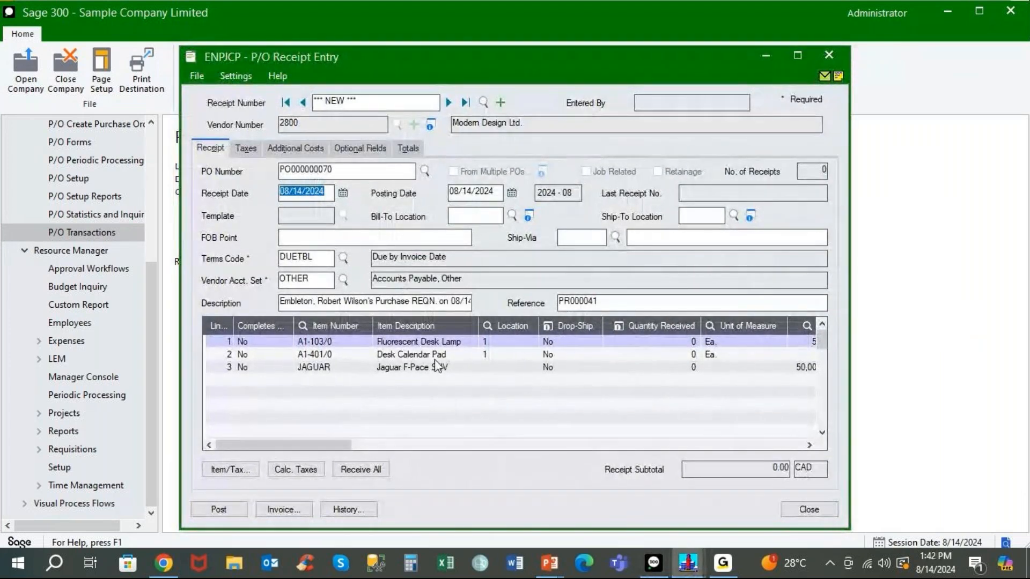
{"action": "left_click", "coordinate": [164, 563]}
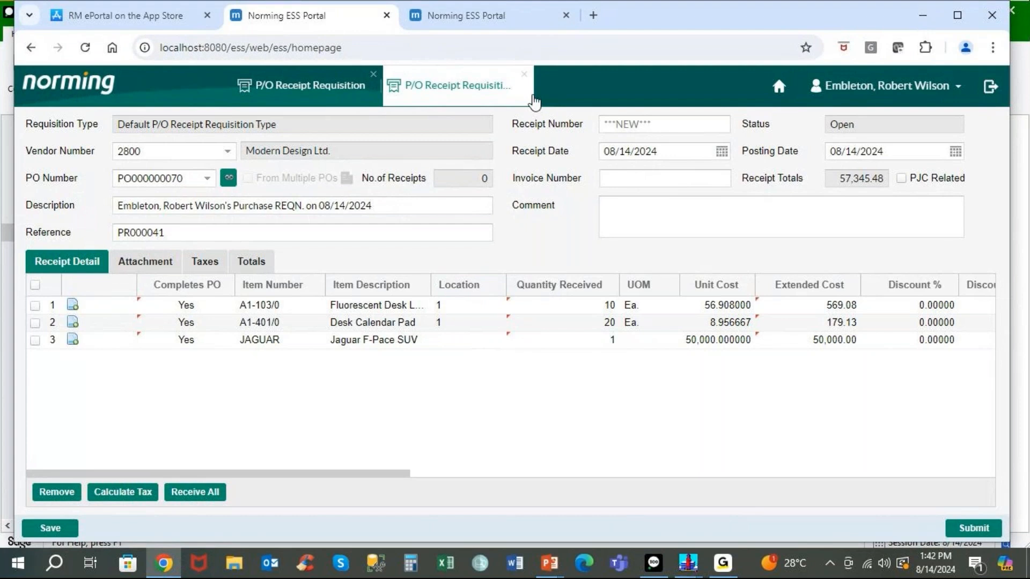
{"action": "left_click", "coordinate": [524, 74]}
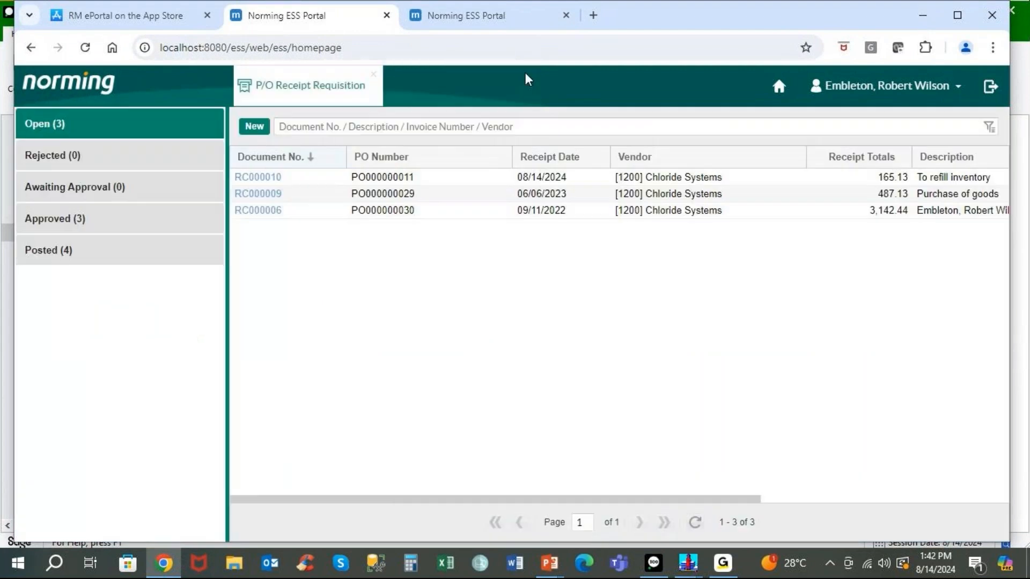
{"action": "left_click", "coordinate": [374, 74]}
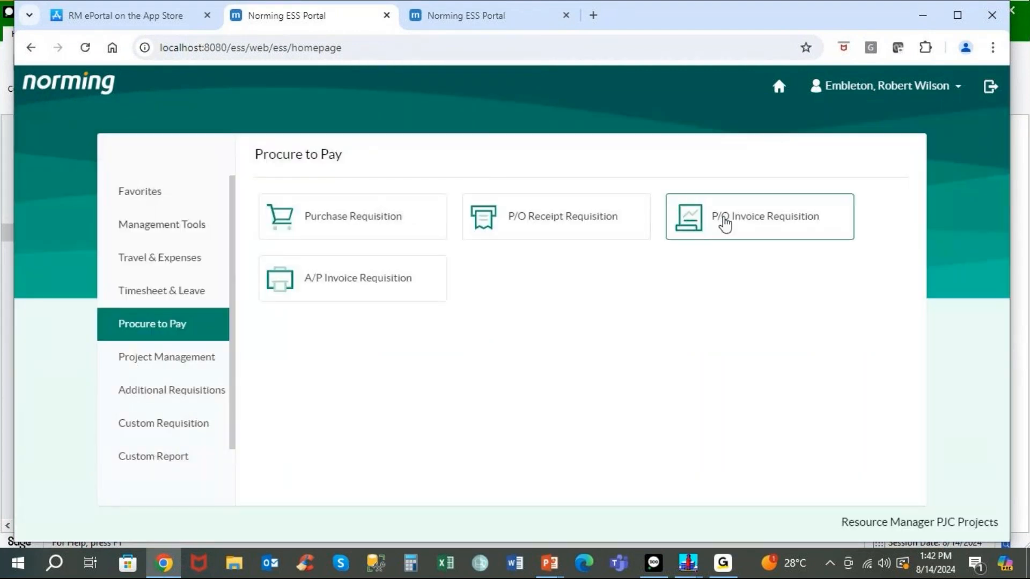